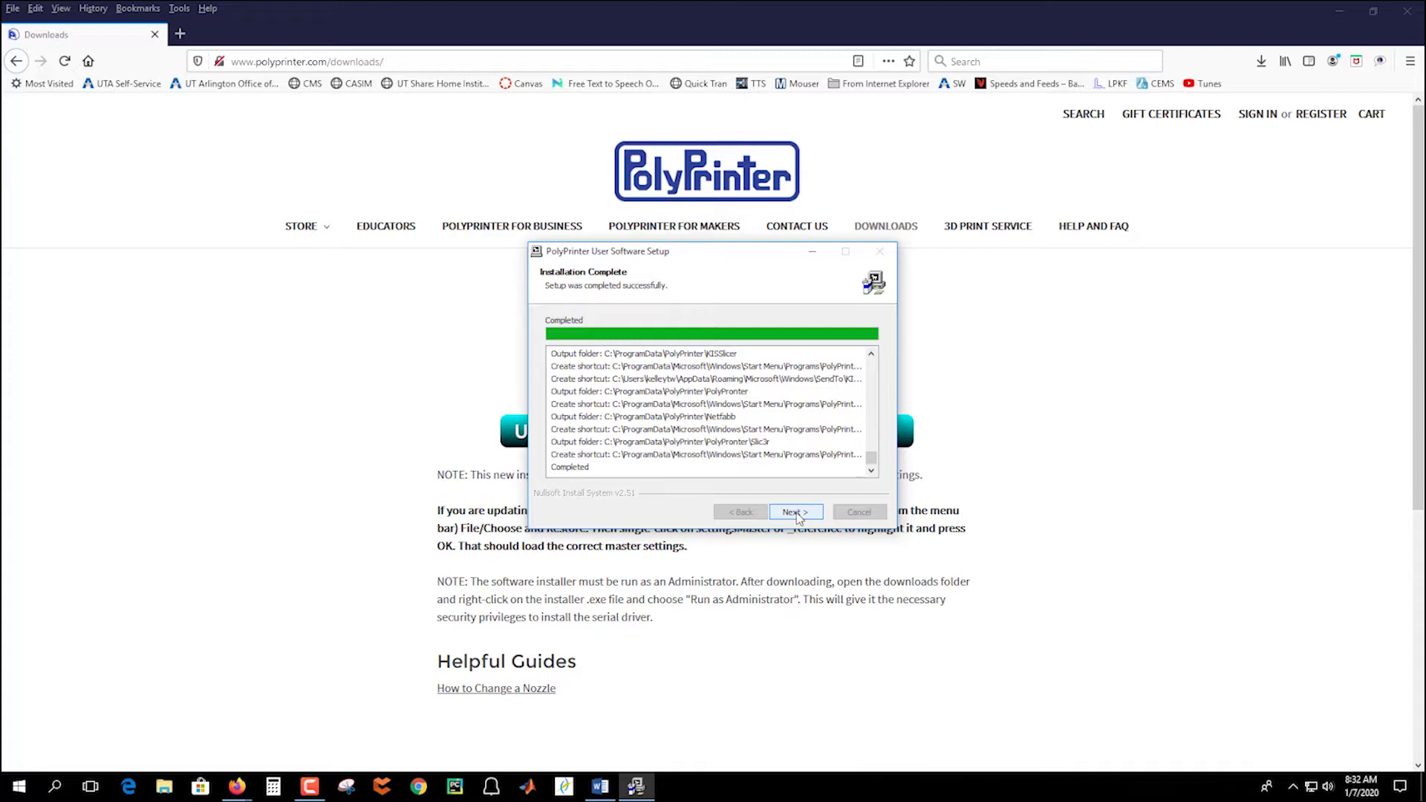
Finish the PolyPrinter User Software setup without installing the USB driver, and close the browser.
{"action": "left_click", "coordinate": [796, 512]}
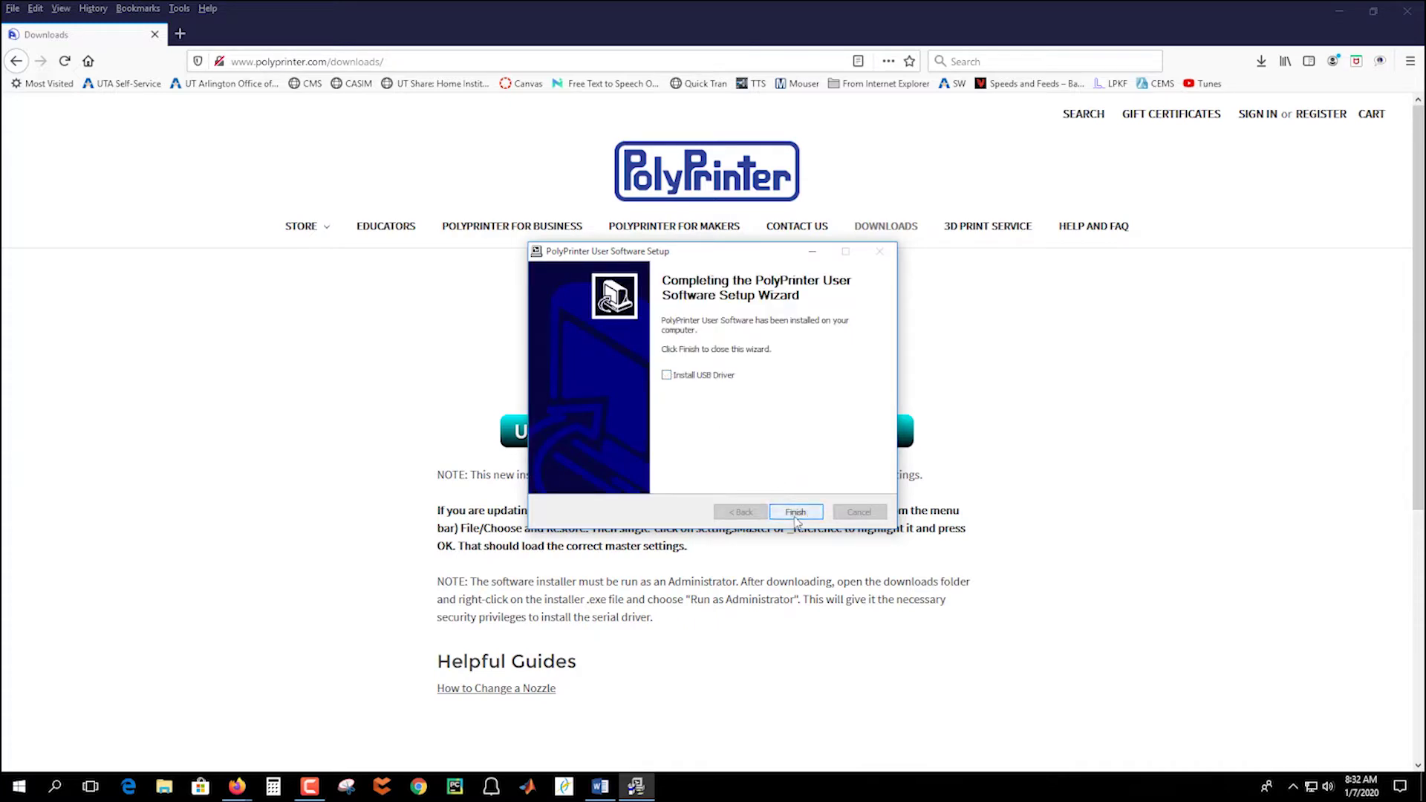
{"action": "left_click", "coordinate": [796, 512]}
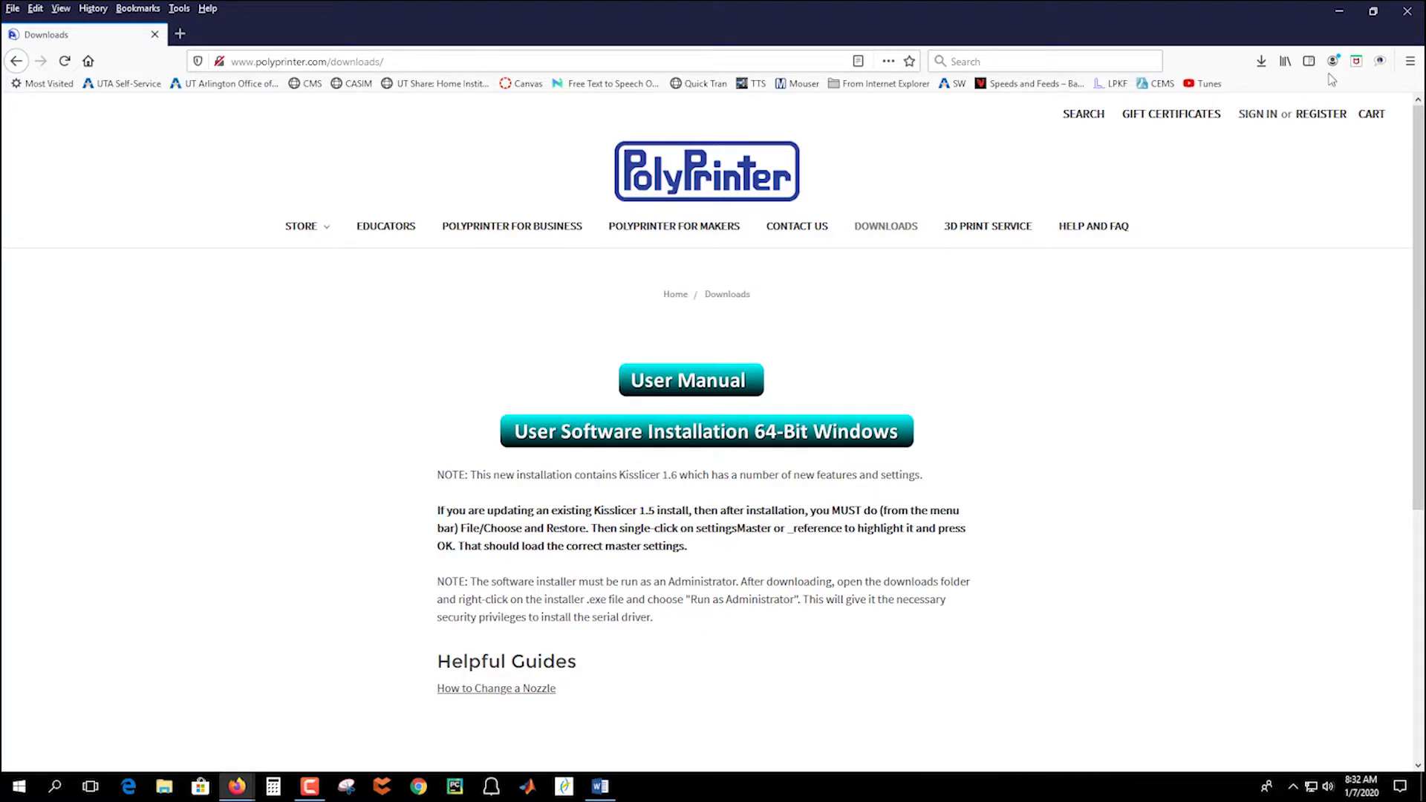
{"action": "left_click", "coordinate": [1408, 12]}
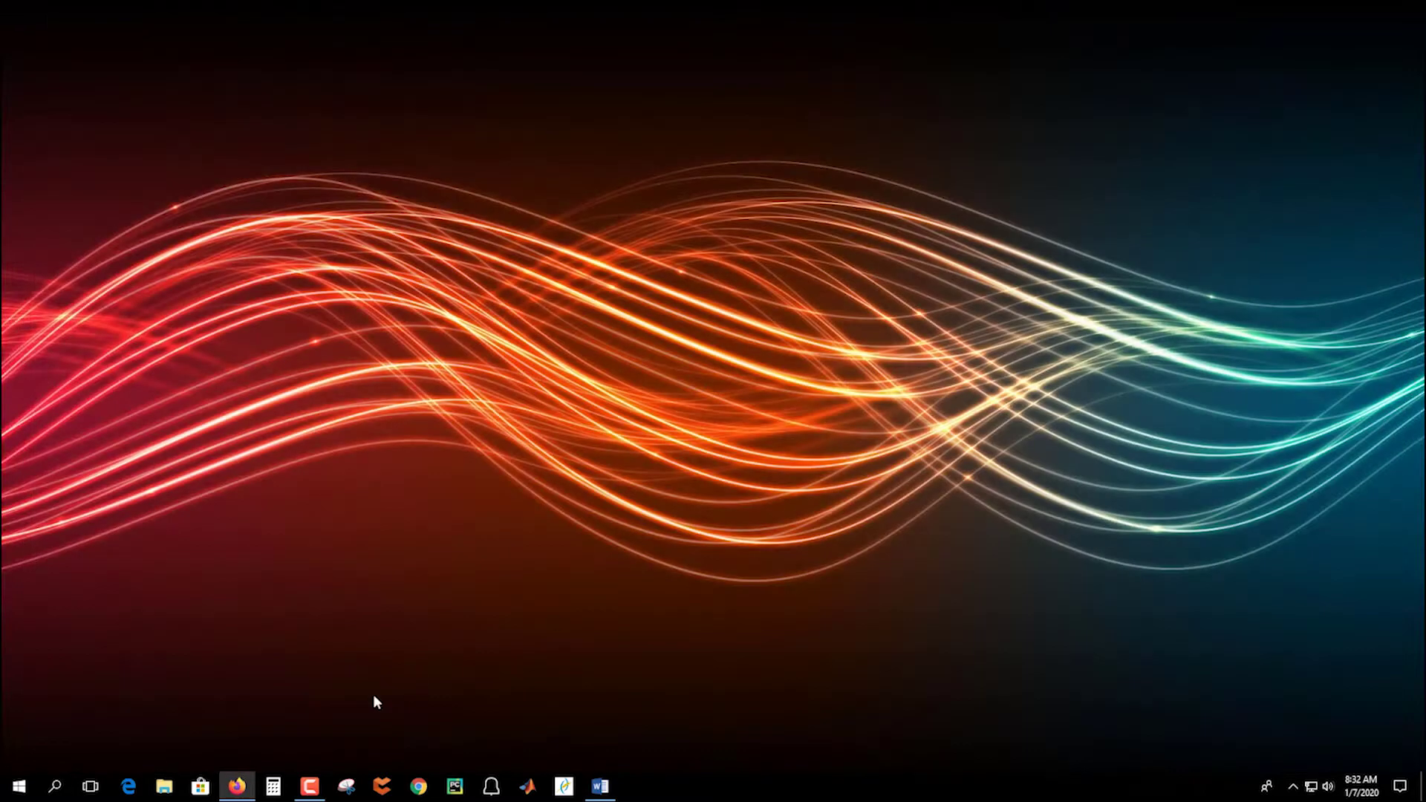
Search Windows for "kiss", launch KISSlicer64 and maximize its window.
{"action": "left_click", "coordinate": [57, 788]}
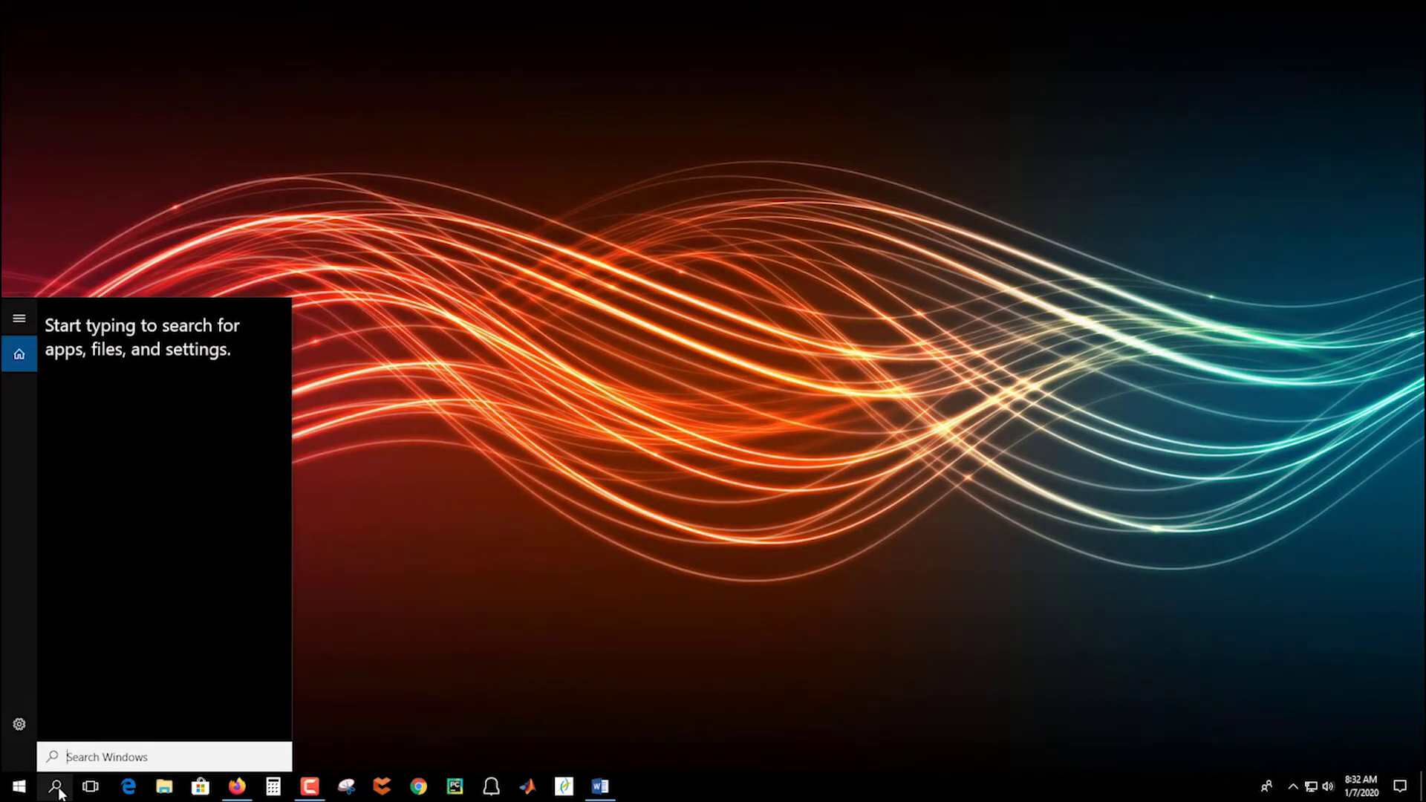
{"action": "type", "text": "kiss"}
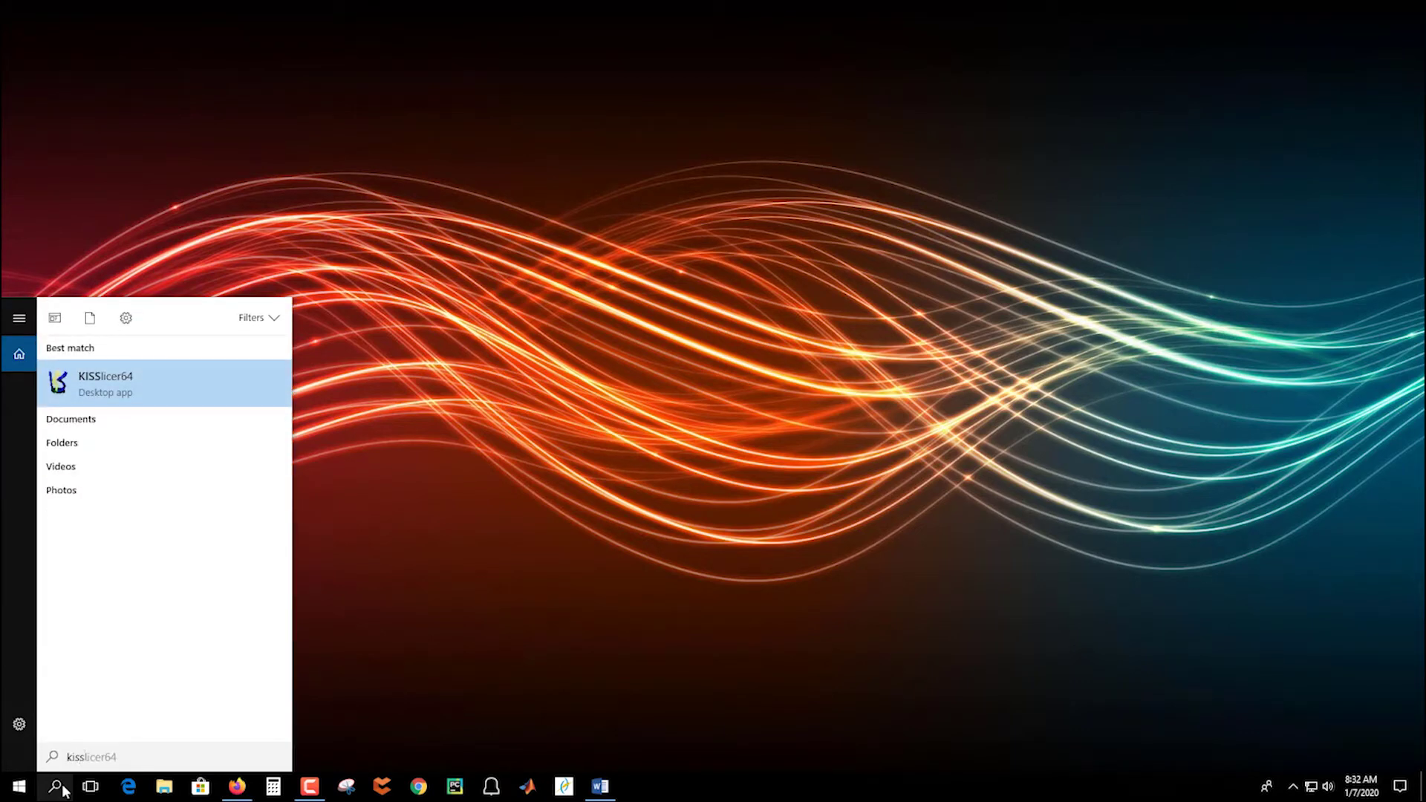
{"action": "left_click", "coordinate": [106, 384]}
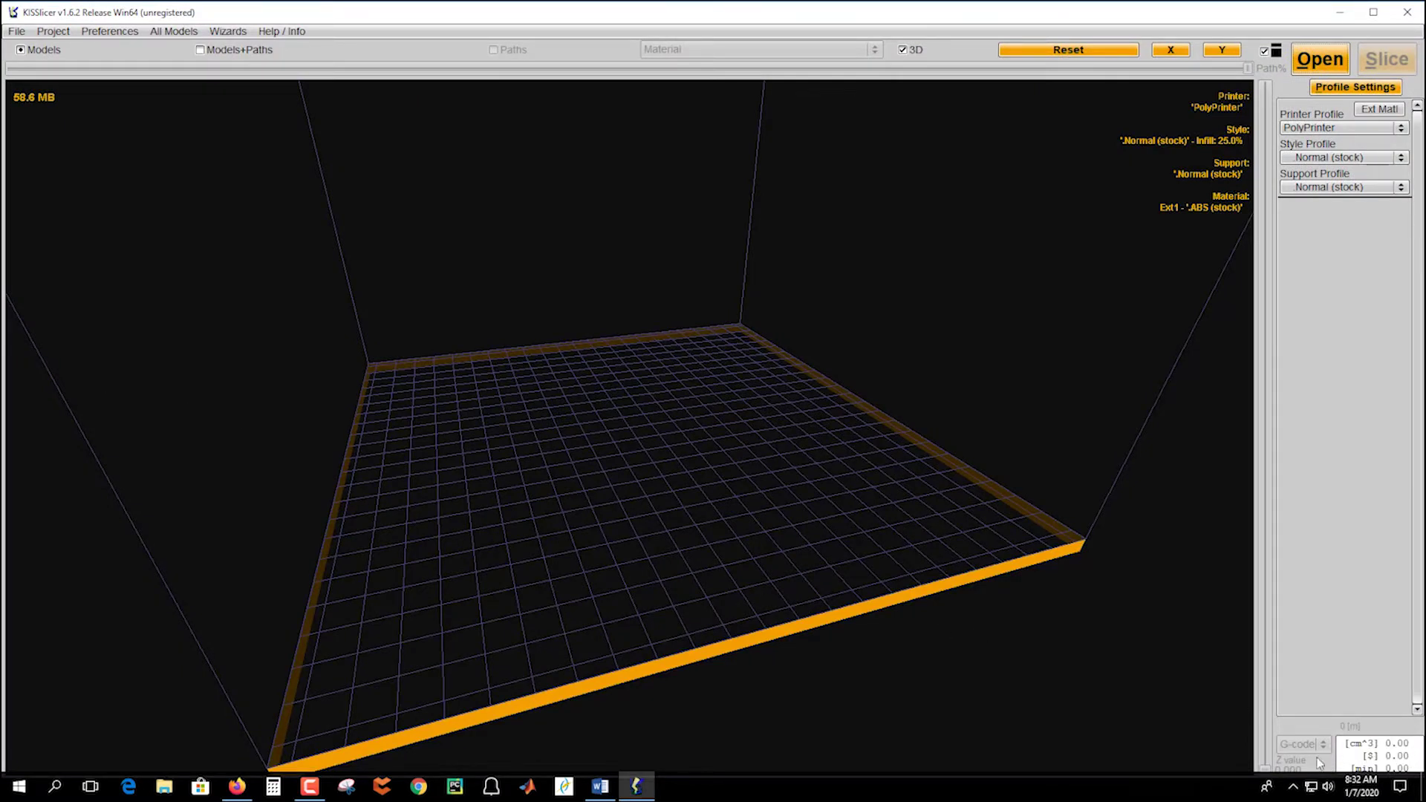
{"action": "left_click", "coordinate": [1373, 13]}
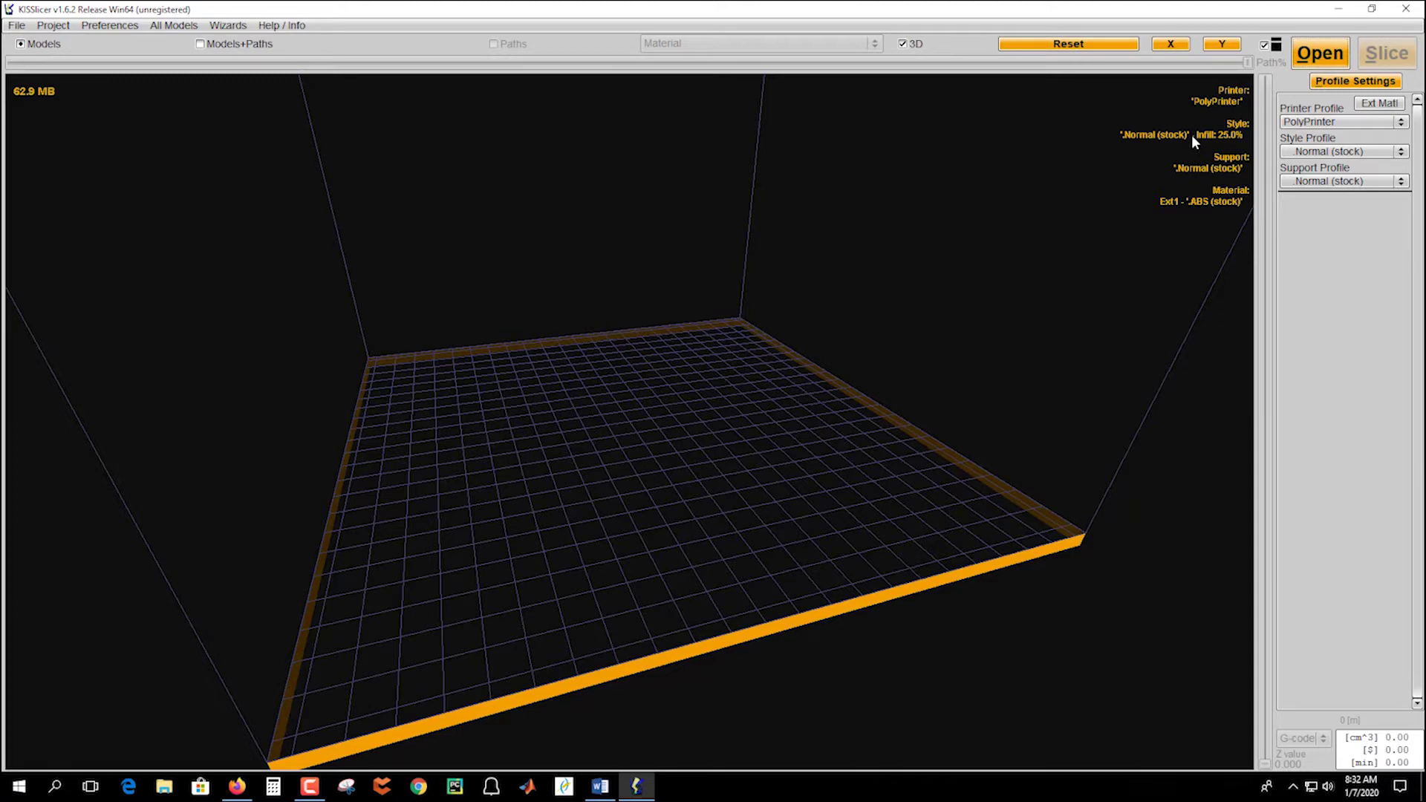
Load the model file "UTA Lab key tag.stl" from the Downloads folder onto the build plate.
{"action": "left_click", "coordinate": [1321, 53]}
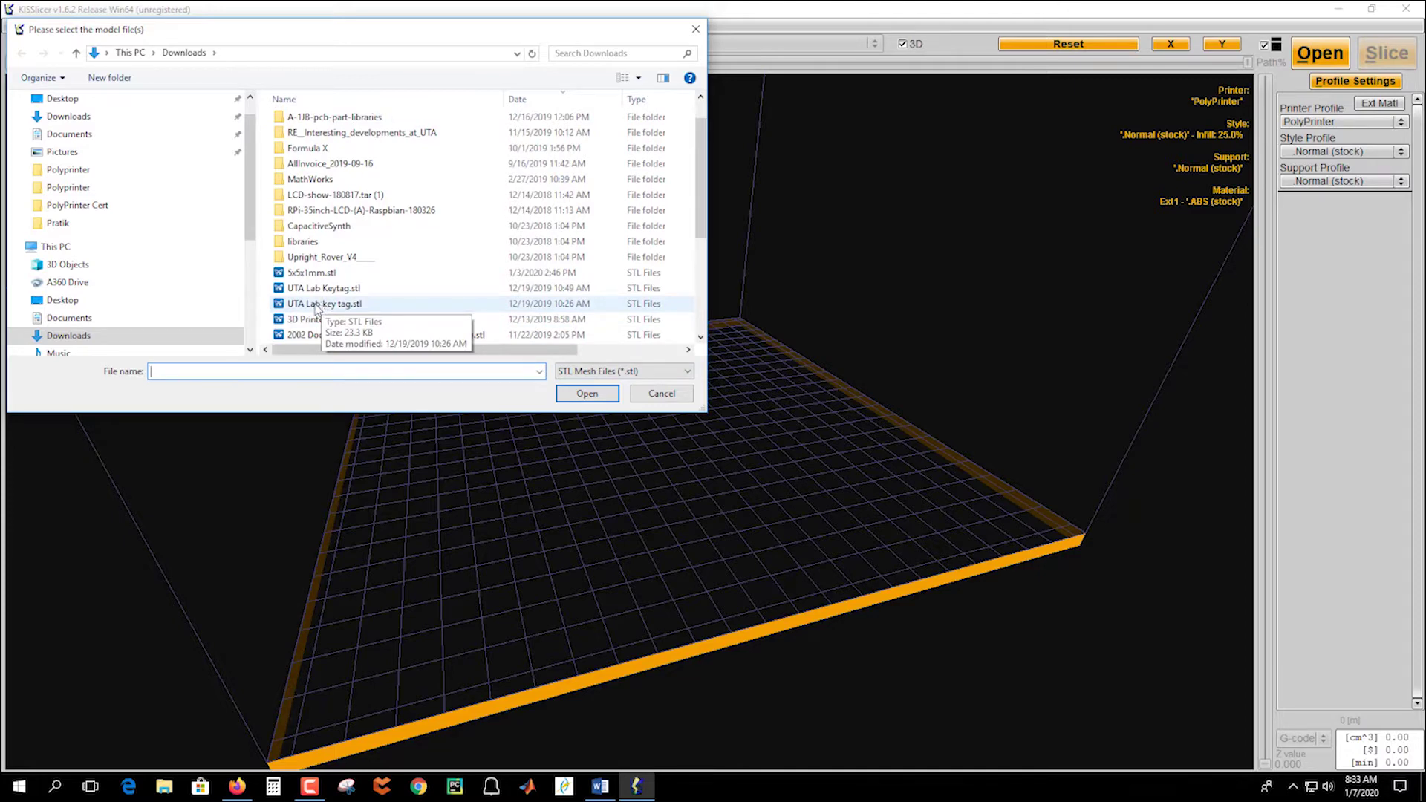
{"action": "left_click", "coordinate": [322, 304]}
{"action": "left_click", "coordinate": [587, 394]}
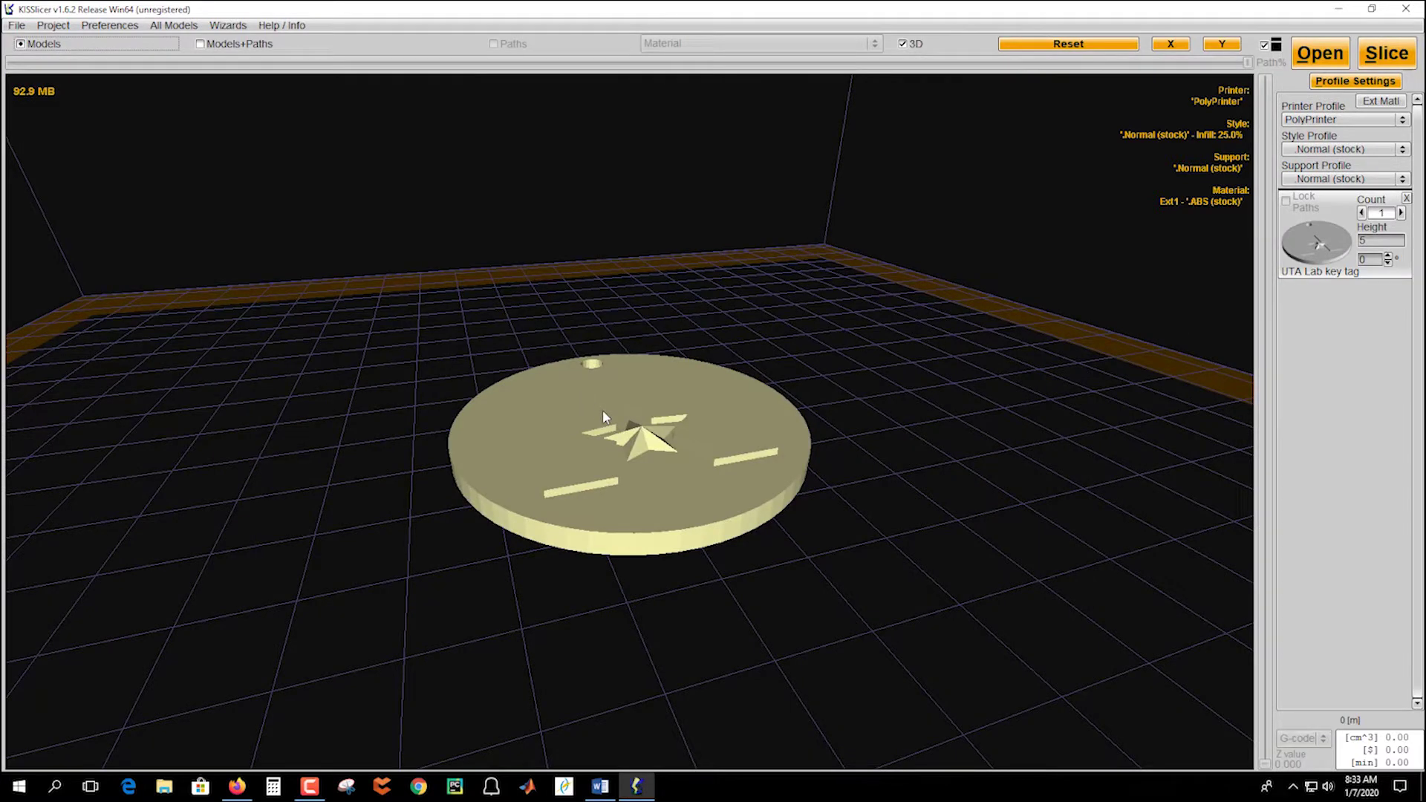
Examine the key tag model on the build plate from several angles and zoom distances.
{"action": "left_click_drag", "start_coordinate": [603, 410], "coordinate": [626, 444]}
{"action": "scroll", "coordinate": [609, 435], "scroll_direction": "down", "scroll_amount": 5}
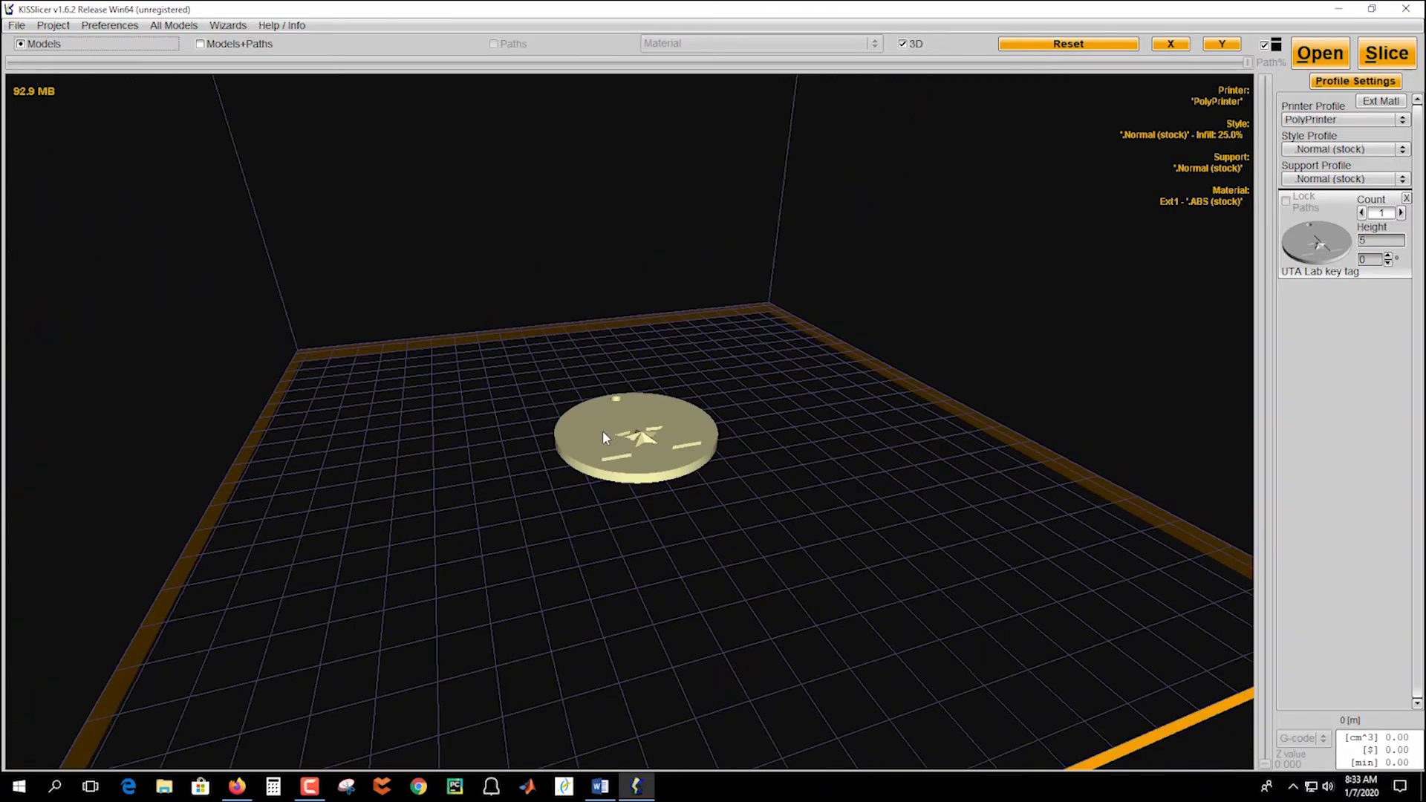
{"action": "scroll", "coordinate": [603, 433], "scroll_direction": "up", "scroll_amount": 3}
{"action": "scroll", "coordinate": [603, 432], "scroll_direction": "down", "scroll_amount": 1}
{"action": "scroll", "coordinate": [603, 436], "scroll_direction": "up", "scroll_amount": 2}
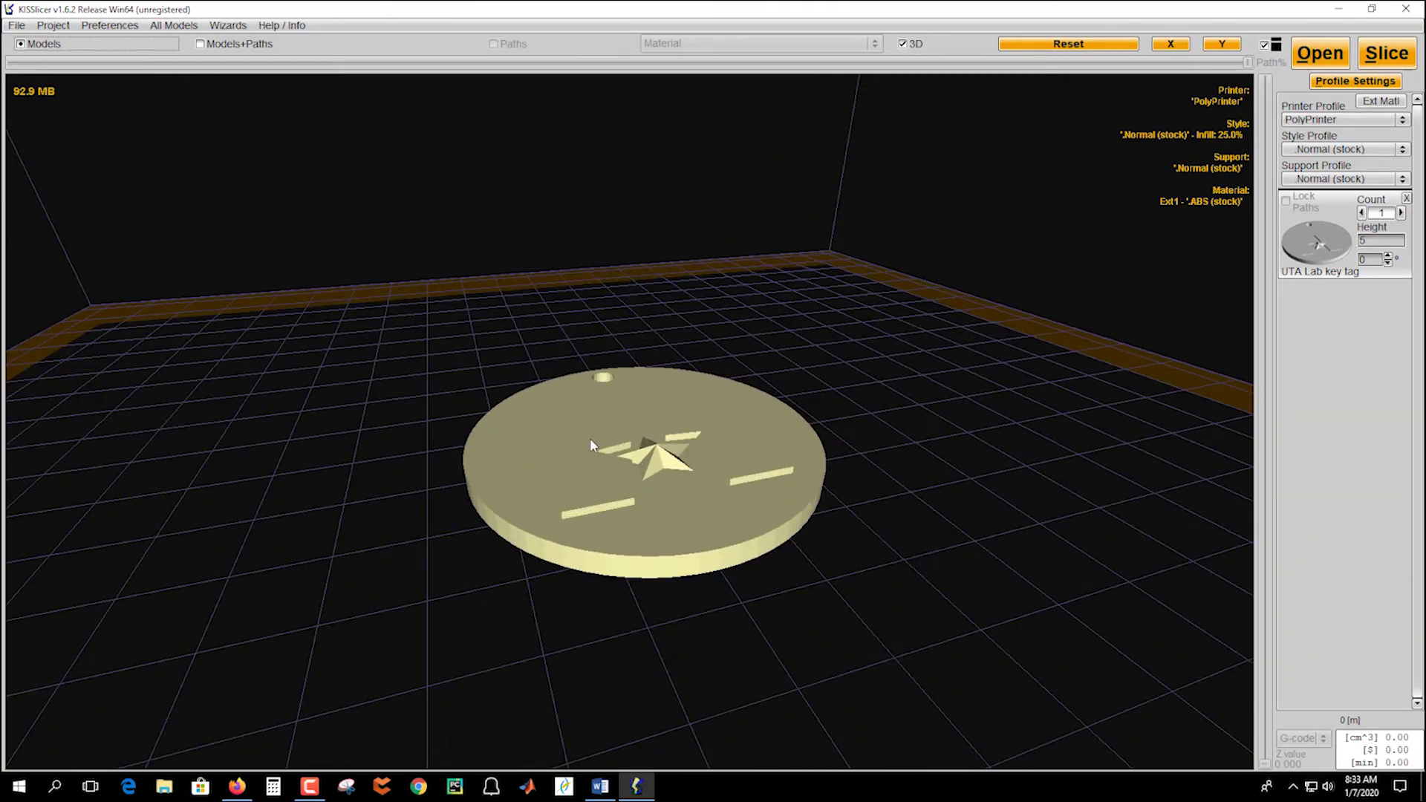
{"action": "left_click_drag", "start_coordinate": [591, 444], "coordinate": [538, 371]}
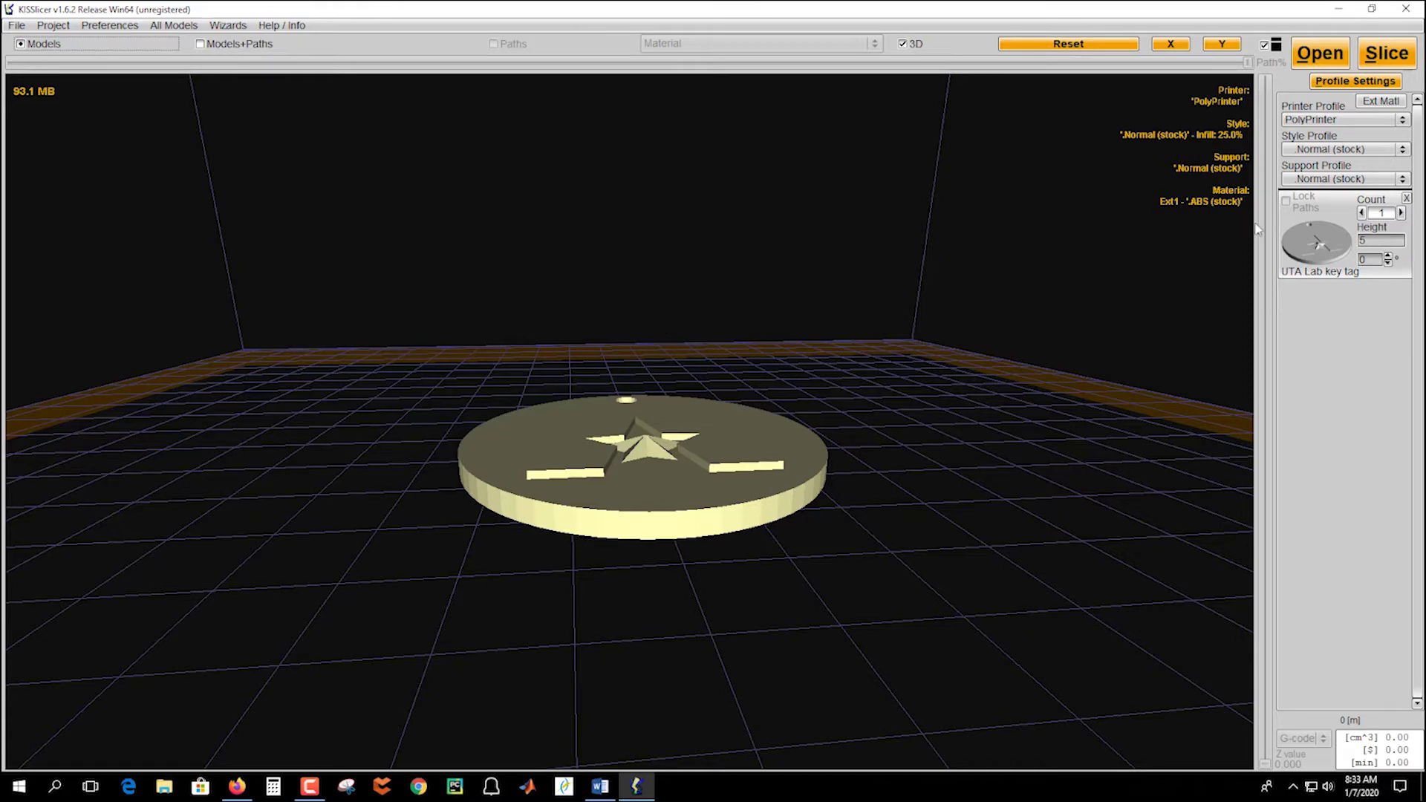
Increase the number of key tag copies on the build plate to 17.
{"action": "left_click", "coordinate": [1401, 213]}
{"action": "left_click", "coordinate": [1401, 213]}
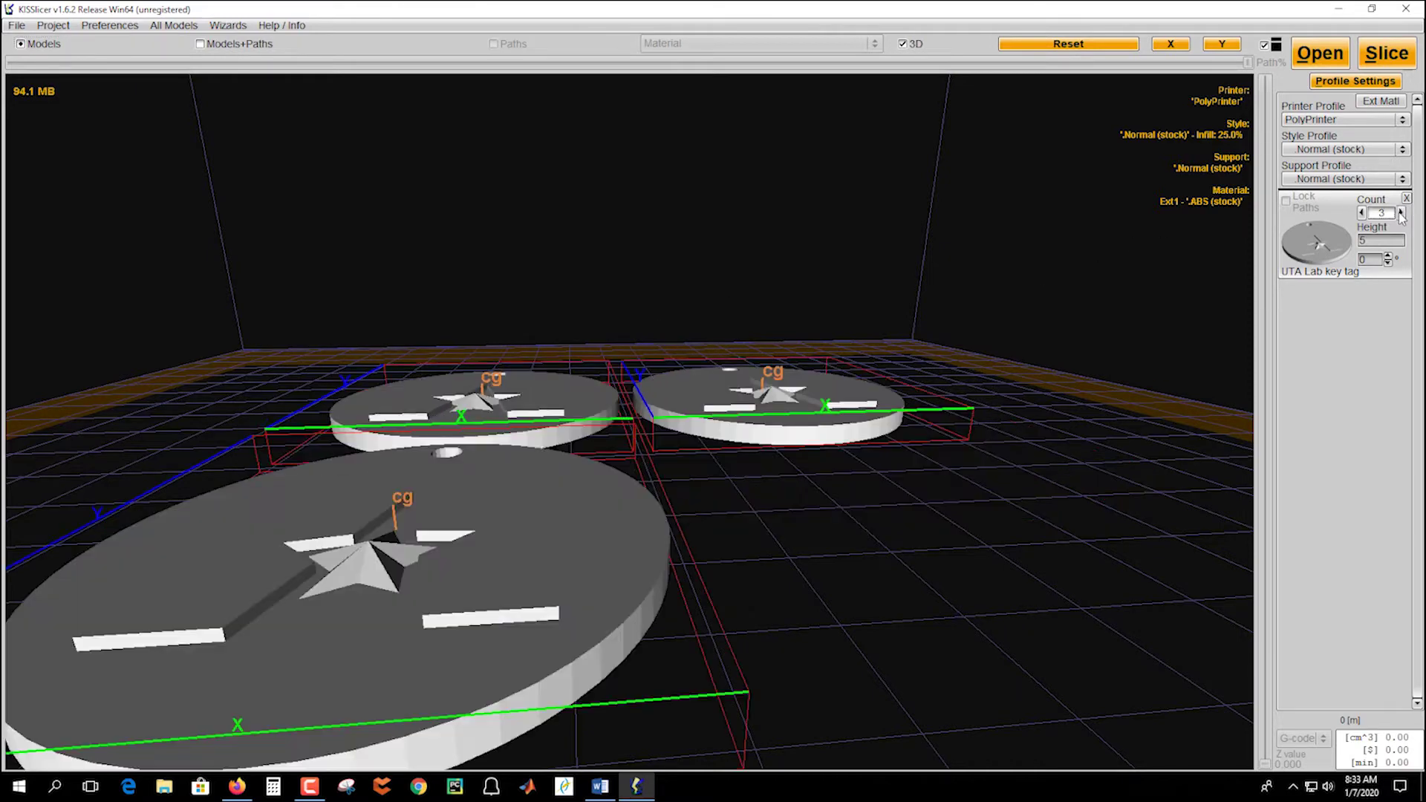
{"action": "left_click", "coordinate": [1401, 213]}
{"action": "scroll", "coordinate": [1014, 377], "scroll_direction": "down", "scroll_amount": 5}
{"action": "left_click_drag", "start_coordinate": [977, 371], "coordinate": [952, 490]}
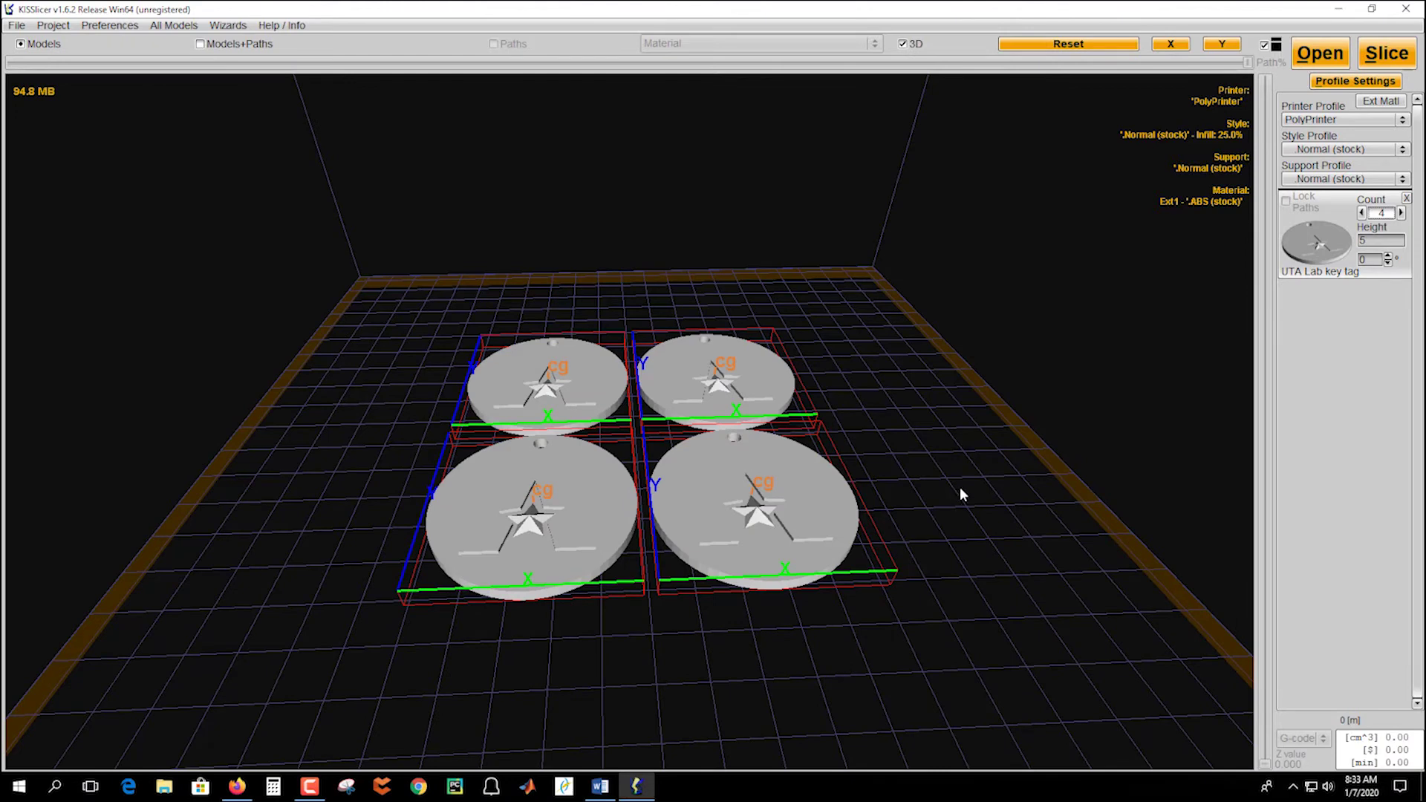
{"action": "left_click", "coordinate": [1400, 213]}
{"action": "left_click", "coordinate": [1401, 213]}
{"action": "left_click", "coordinate": [1400, 213]}
{"action": "left_click", "coordinate": [1400, 213]}
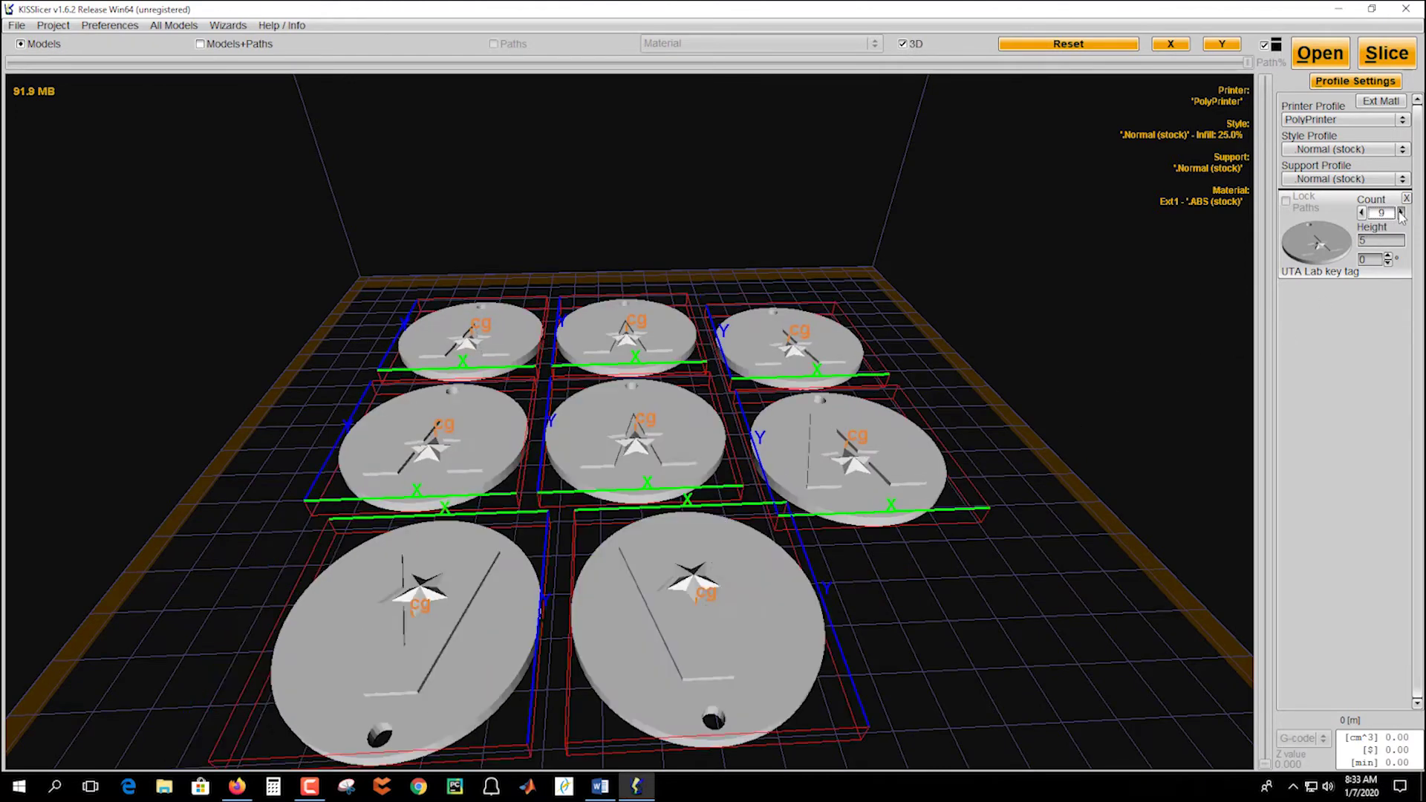
{"action": "left_click", "coordinate": [1400, 213]}
{"action": "left_click", "coordinate": [1400, 213]}
{"action": "left_click", "coordinate": [1400, 213]}
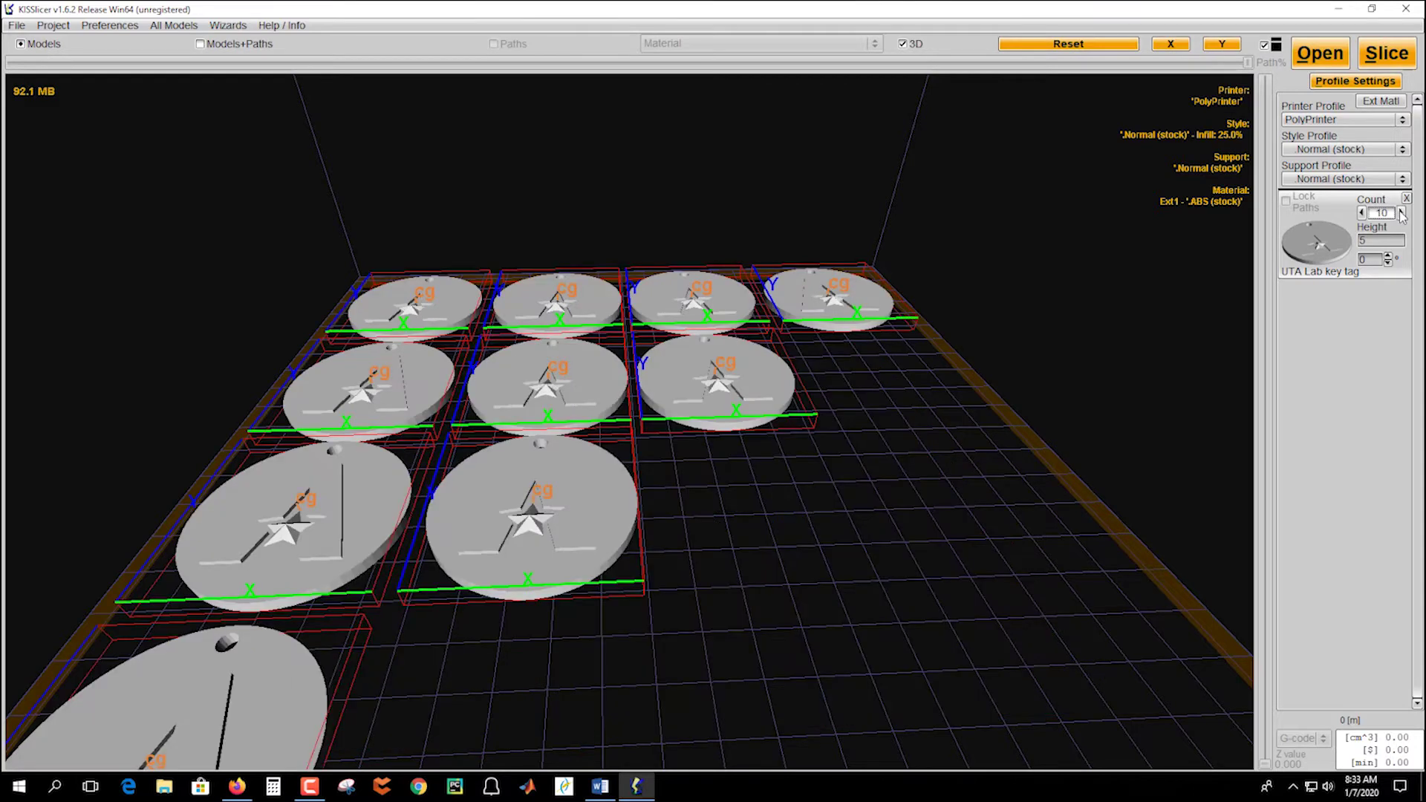
{"action": "left_click", "coordinate": [1400, 213]}
{"action": "left_click", "coordinate": [1401, 213]}
{"action": "left_click", "coordinate": [1401, 213]}
{"action": "left_click", "coordinate": [1400, 213]}
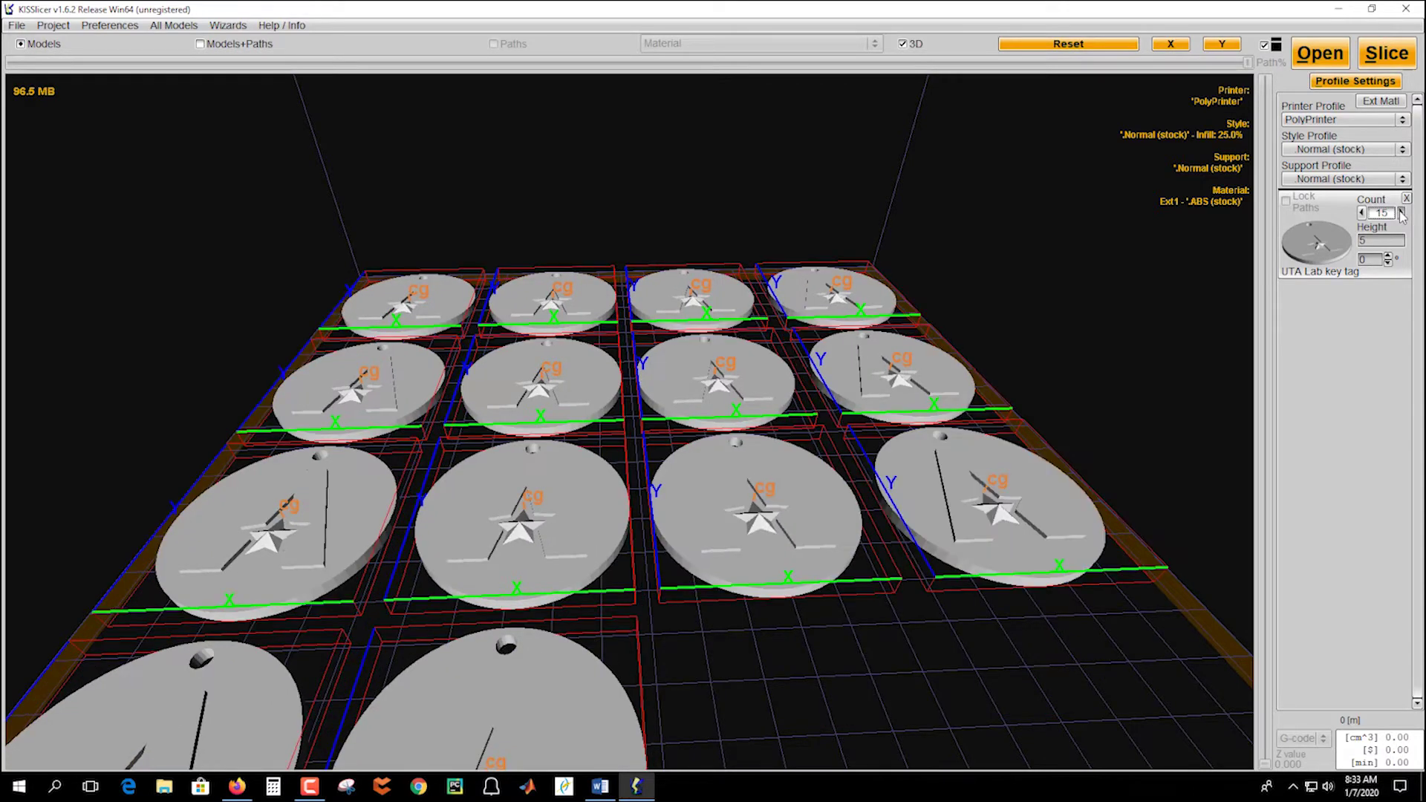
{"action": "left_click", "coordinate": [1401, 213]}
{"action": "left_click", "coordinate": [1401, 213]}
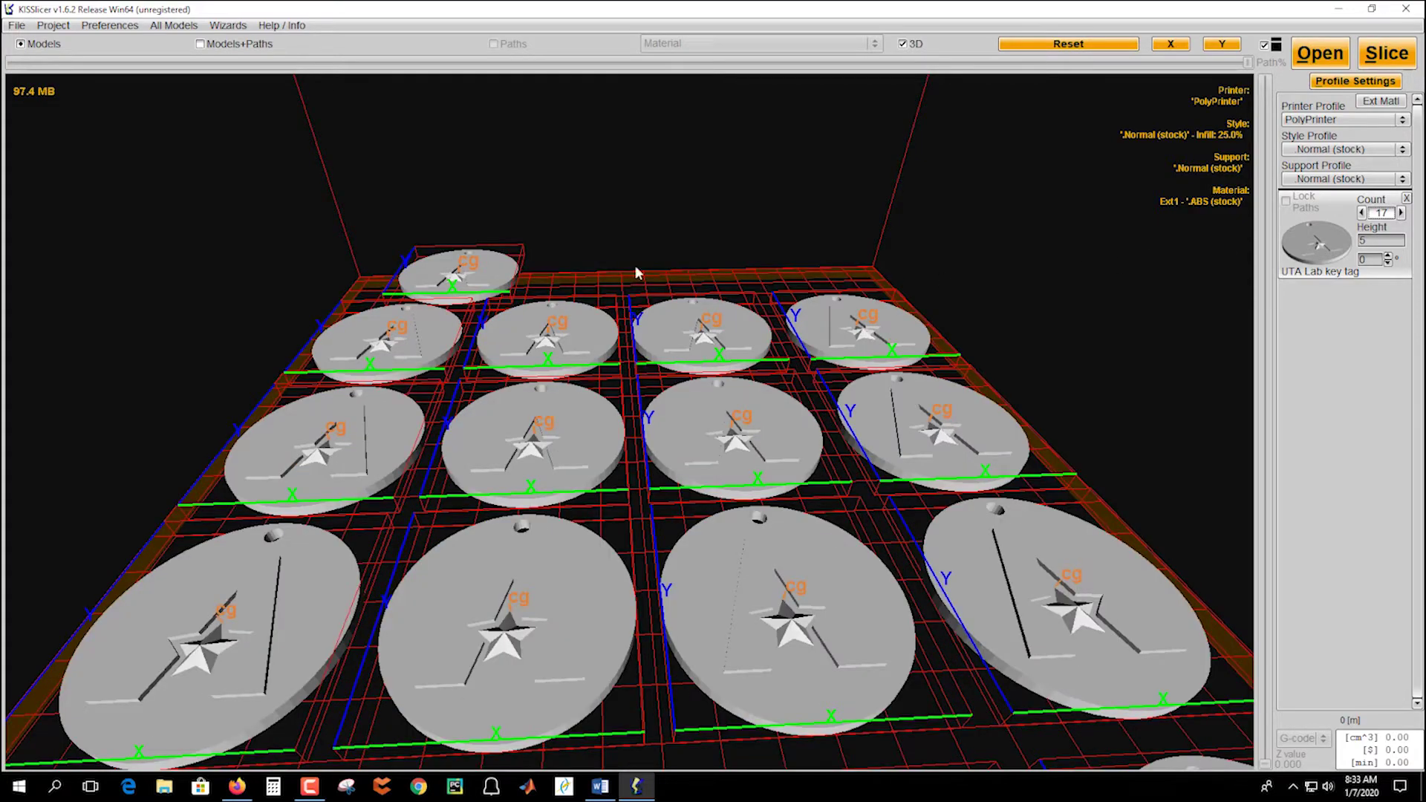
{"action": "left_click_drag", "start_coordinate": [557, 272], "coordinate": [643, 444]}
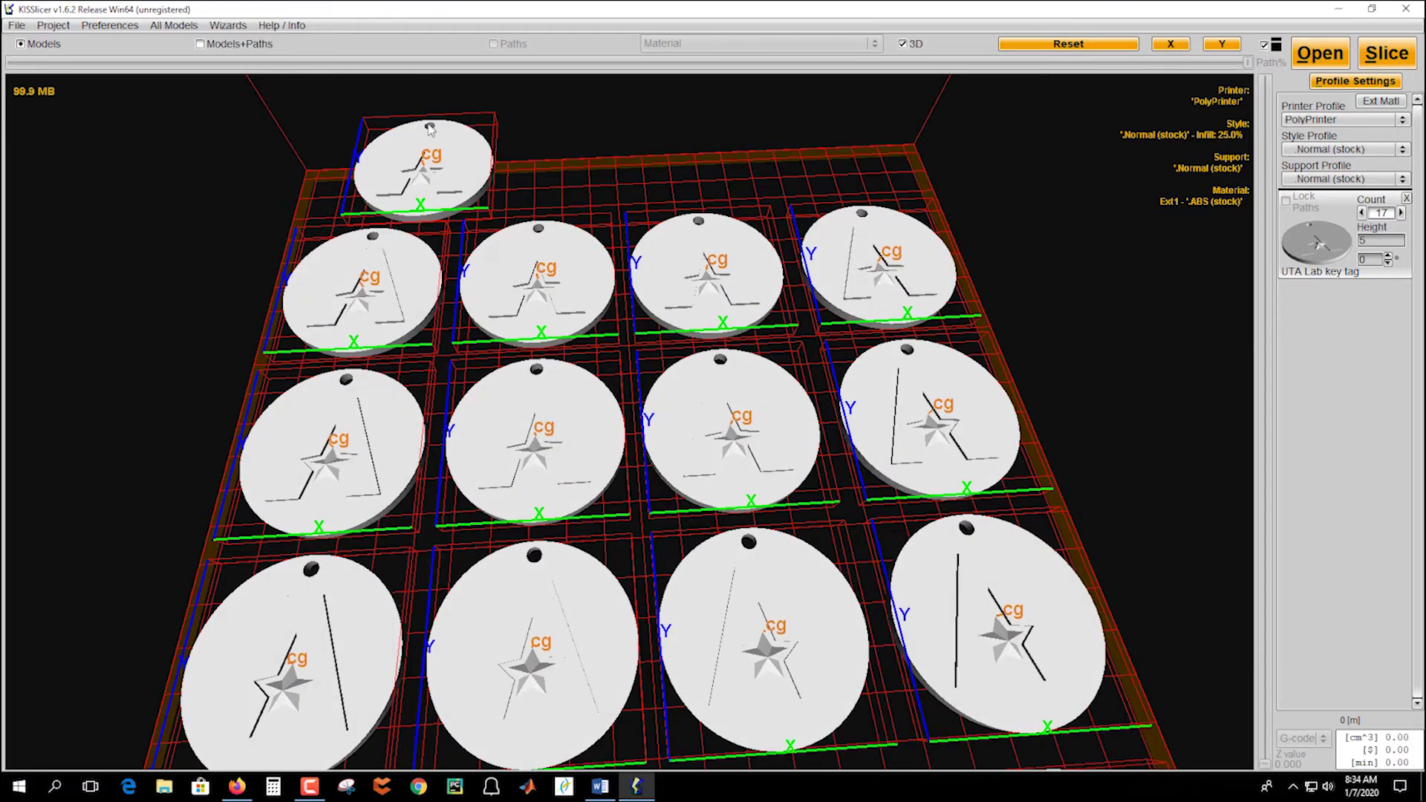
Reduce the number of key tag copies on the build plate to 1.
{"action": "left_click", "coordinate": [1361, 213]}
{"action": "left_click", "coordinate": [1361, 213]}
{"action": "left_click", "coordinate": [1361, 213]}
{"action": "left_click", "coordinate": [1361, 214]}
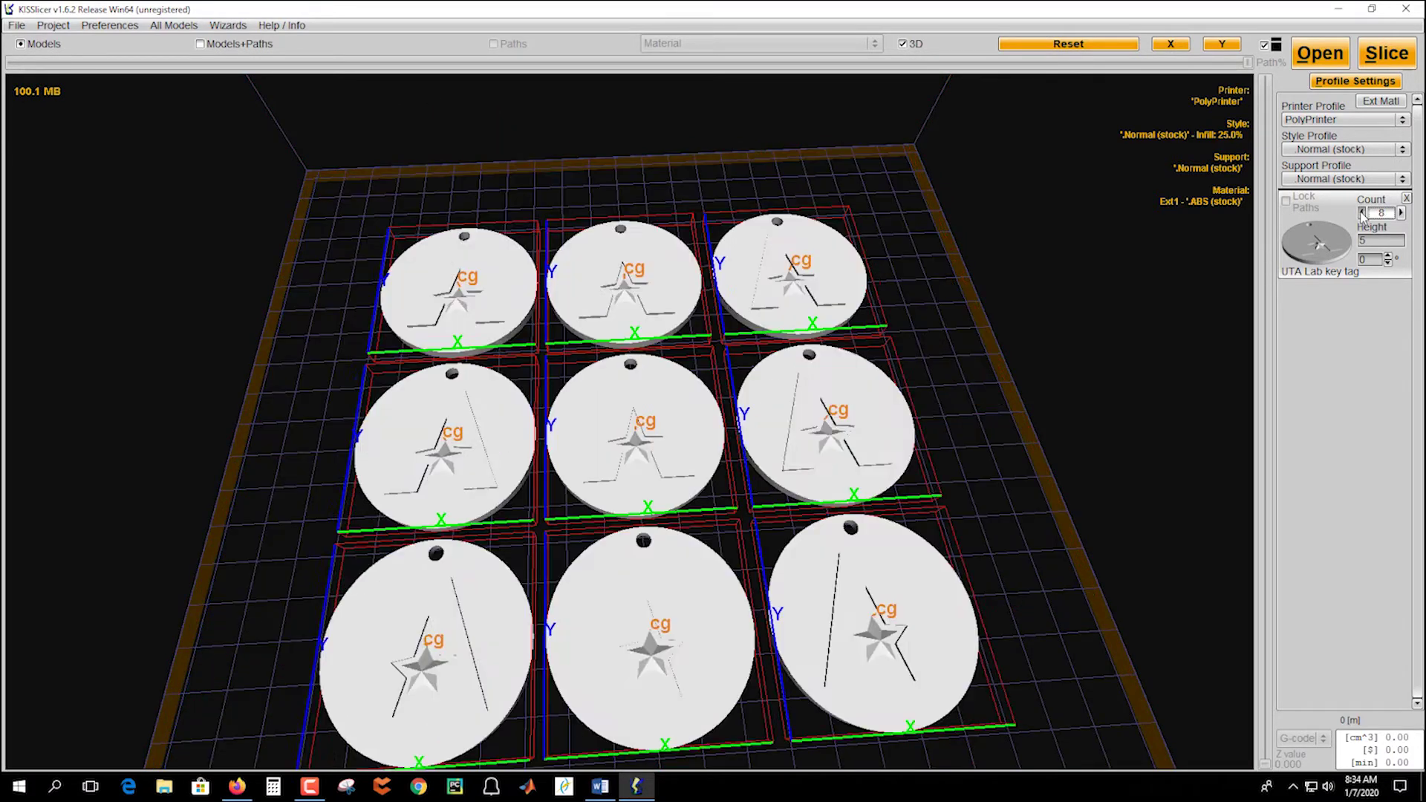
{"action": "left_click", "coordinate": [1361, 213]}
{"action": "left_click", "coordinate": [1361, 213]}
{"action": "left_click", "coordinate": [1361, 213]}
{"action": "left_click", "coordinate": [1361, 214]}
{"action": "left_click", "coordinate": [1362, 214]}
{"action": "left_click", "coordinate": [1362, 213]}
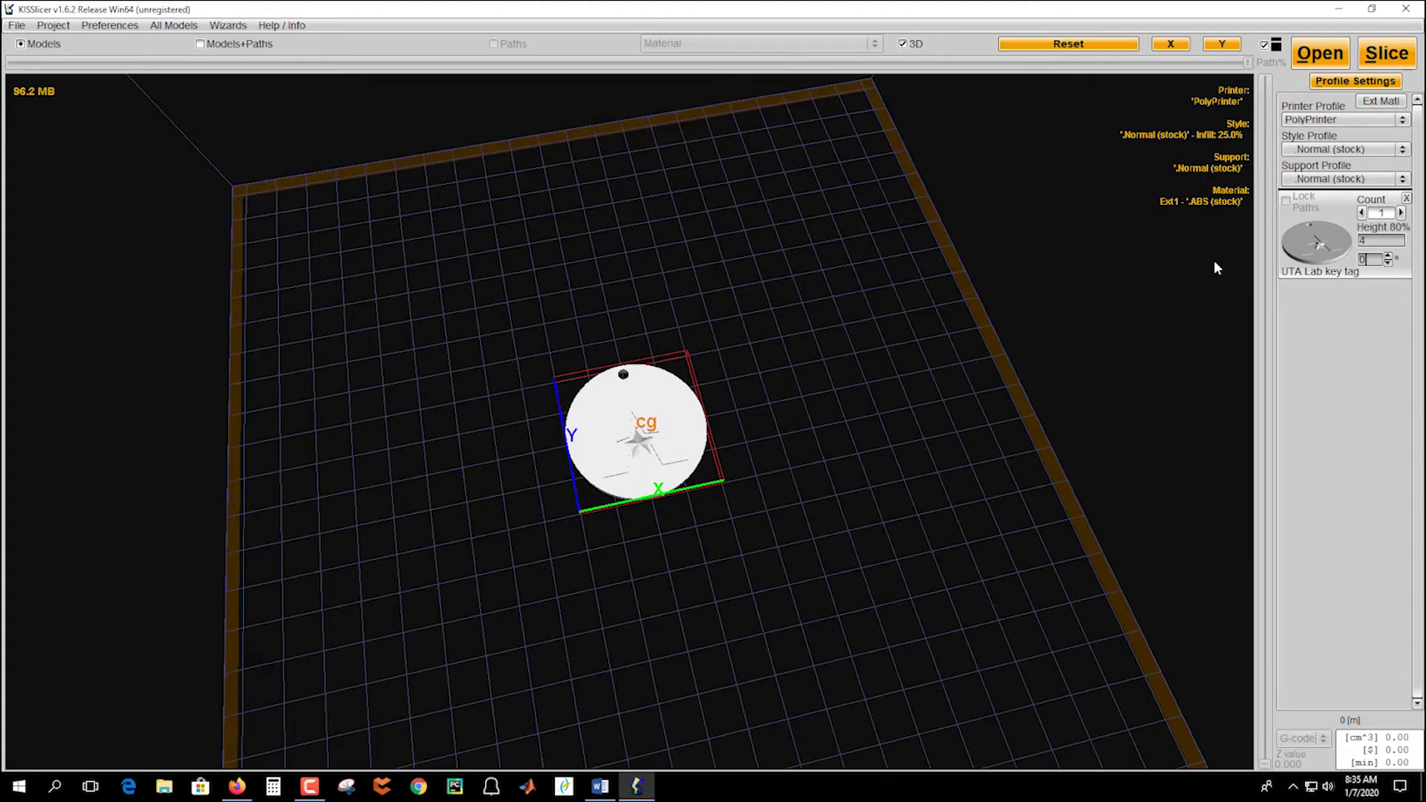
Rotate the key tag on the build plate to 285 degrees, and return its rotation to 0 degrees.
{"action": "left_click", "coordinate": [1386, 255]}
{"action": "left_click", "coordinate": [1387, 256]}
{"action": "left_click", "coordinate": [1387, 255]}
{"action": "left_click", "coordinate": [1386, 256]}
{"action": "left_click", "coordinate": [1386, 256]}
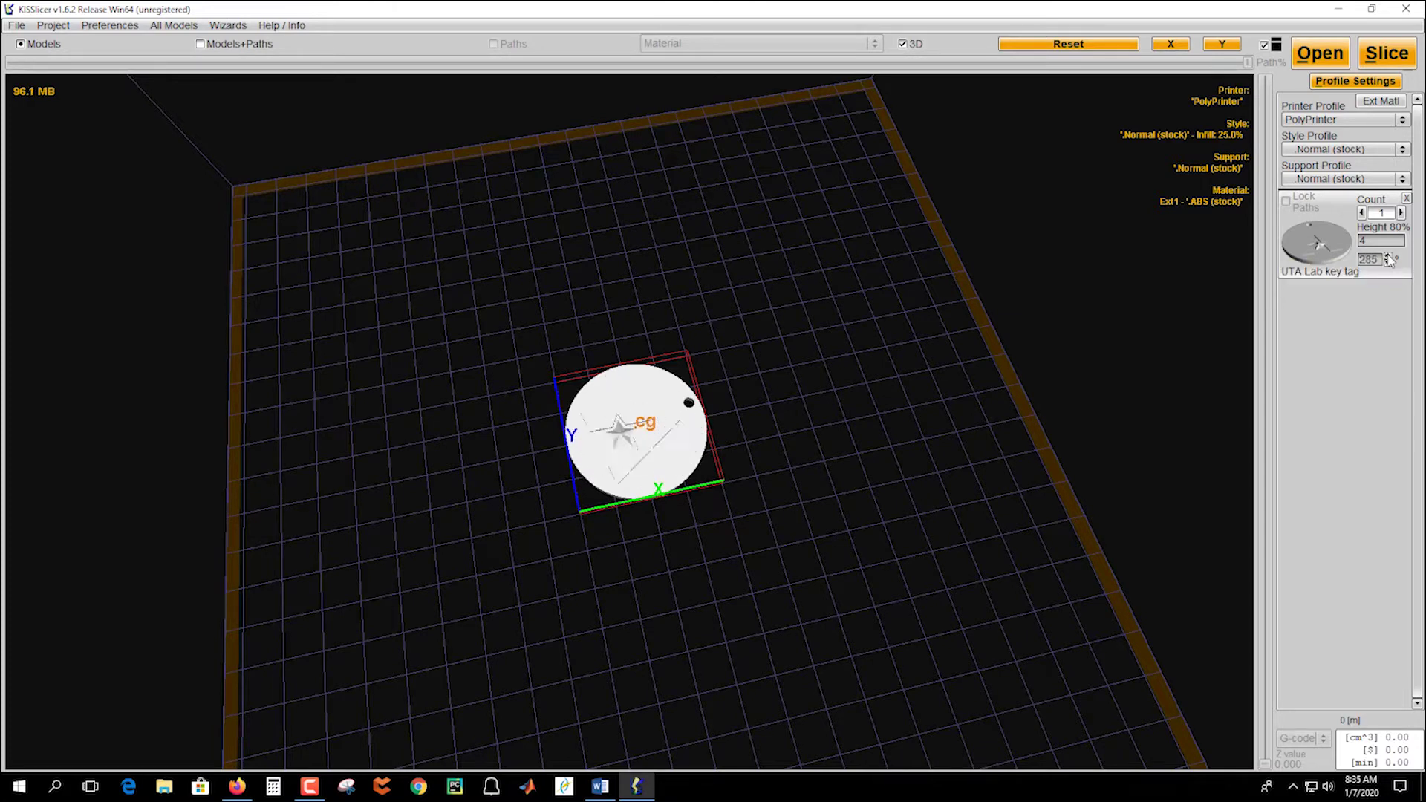
{"action": "left_click", "coordinate": [1386, 256]}
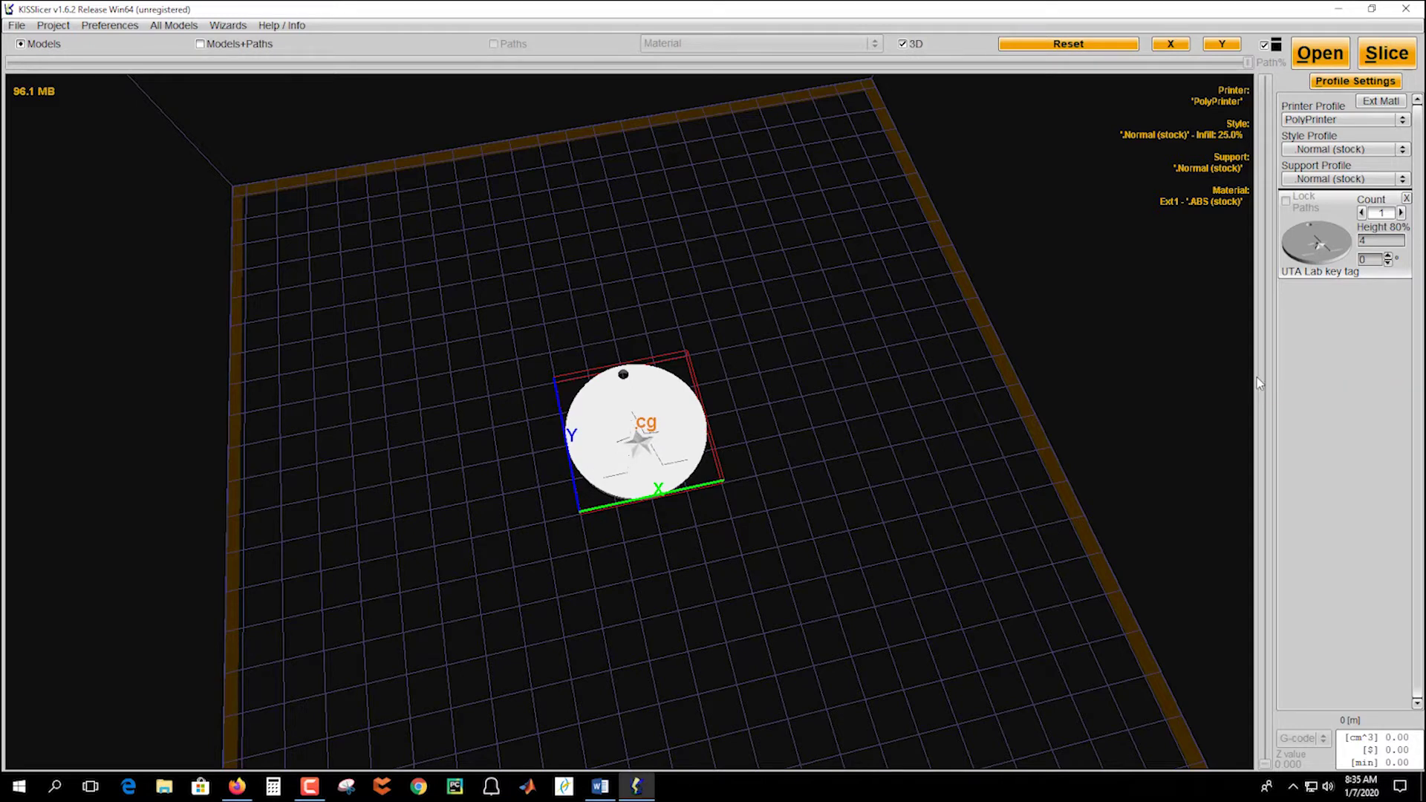
Add the model file "5x5x1mm.stl" from the Downloads folder to the build plate beside the key tag.
{"action": "right_click", "coordinate": [1313, 244]}
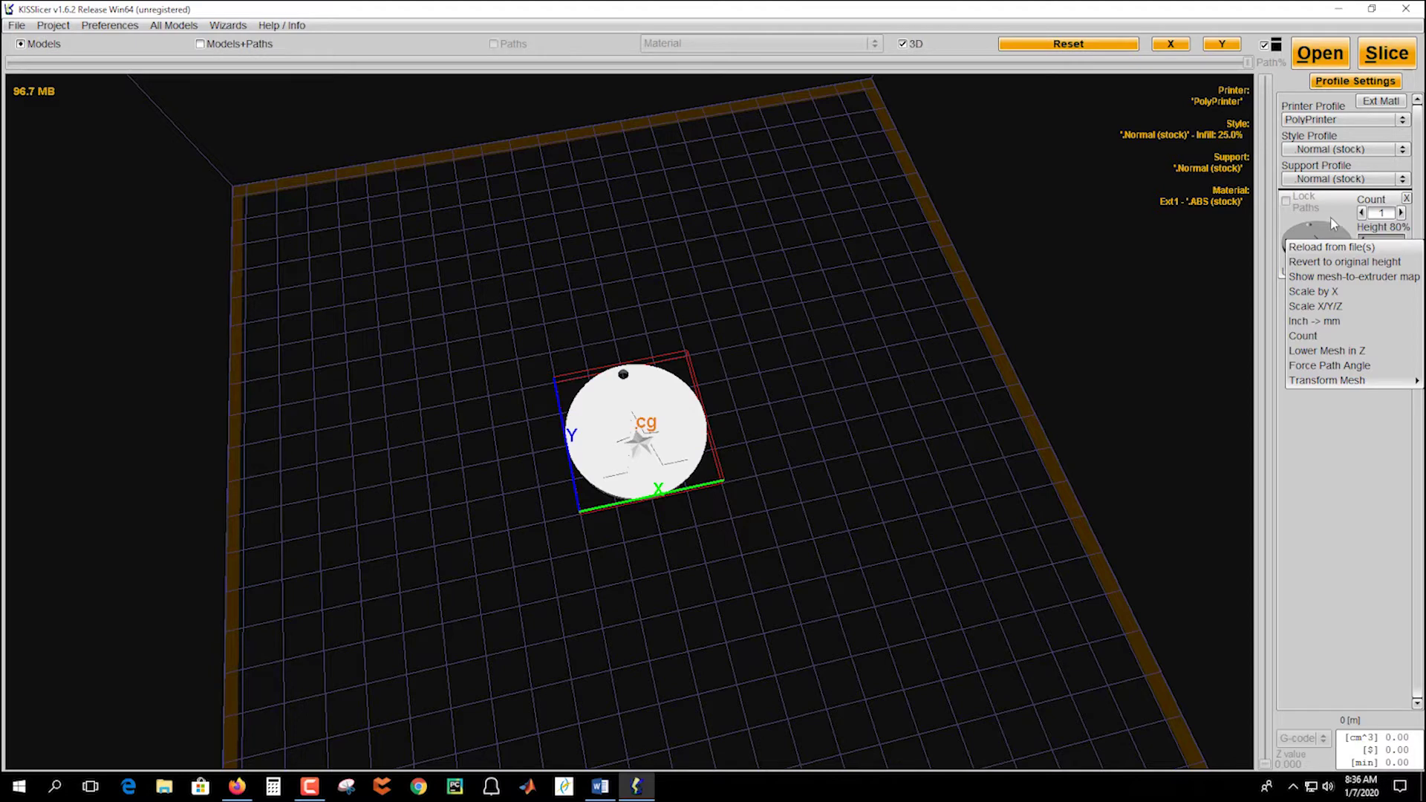
{"action": "left_click", "coordinate": [1329, 60]}
{"action": "left_click", "coordinate": [1328, 60]}
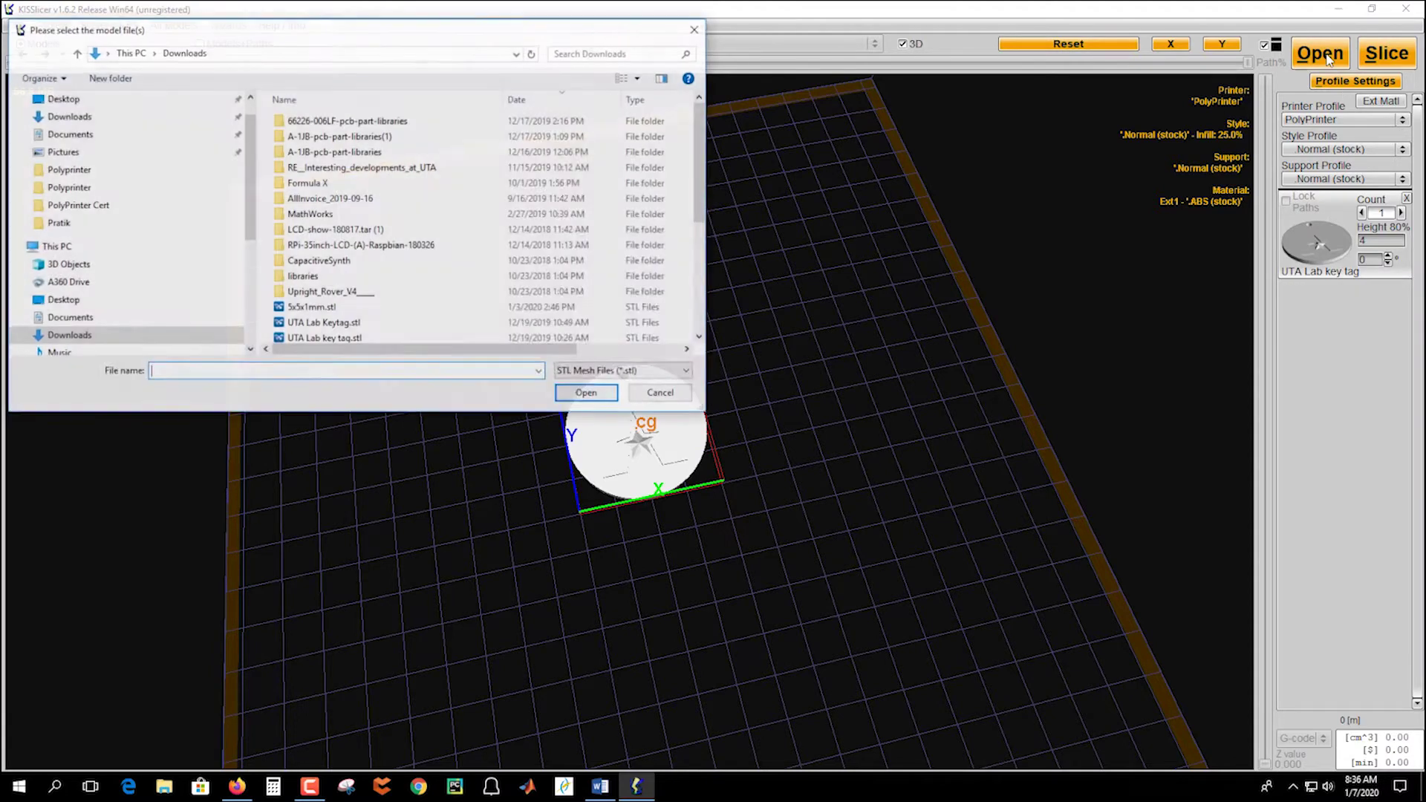
{"action": "left_click", "coordinate": [304, 309]}
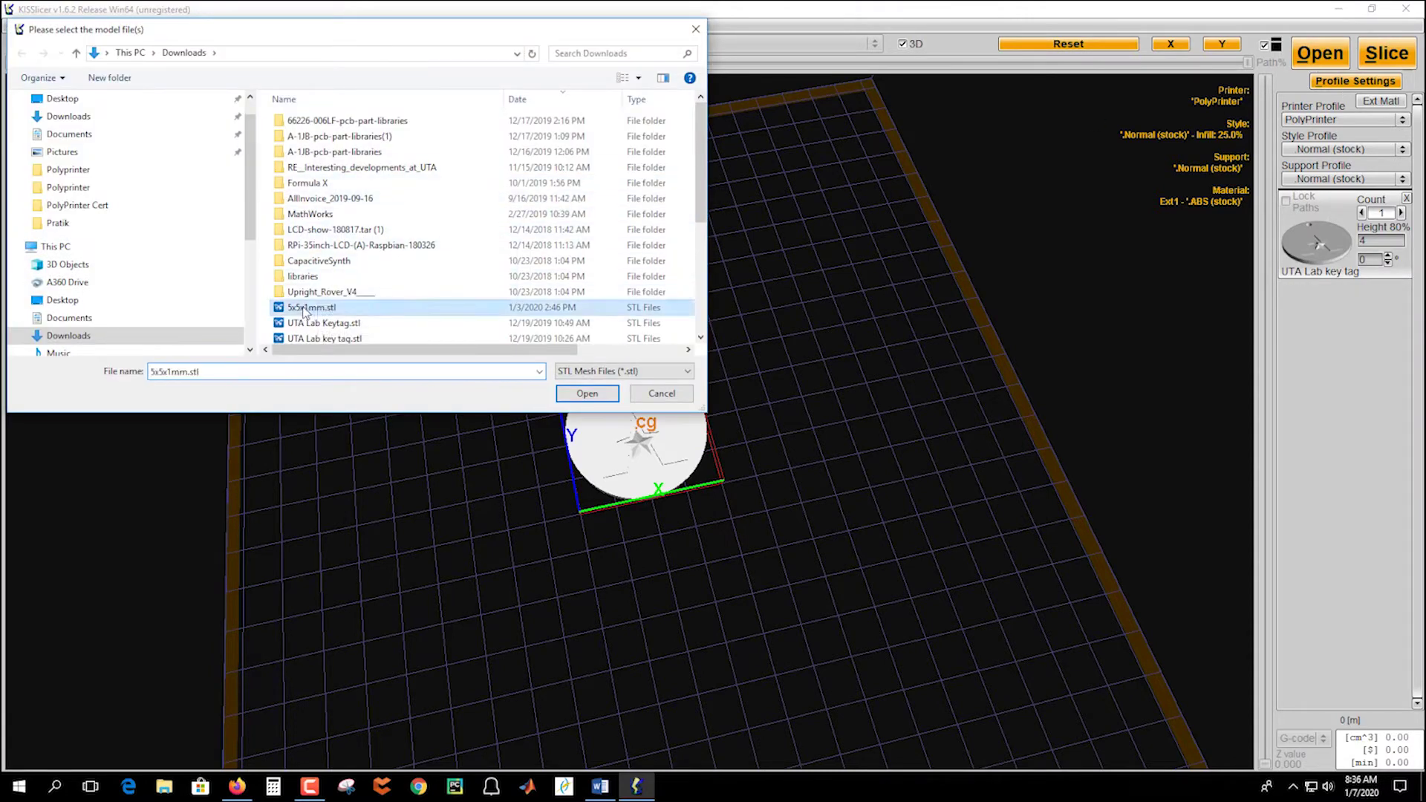
{"action": "left_click", "coordinate": [586, 393]}
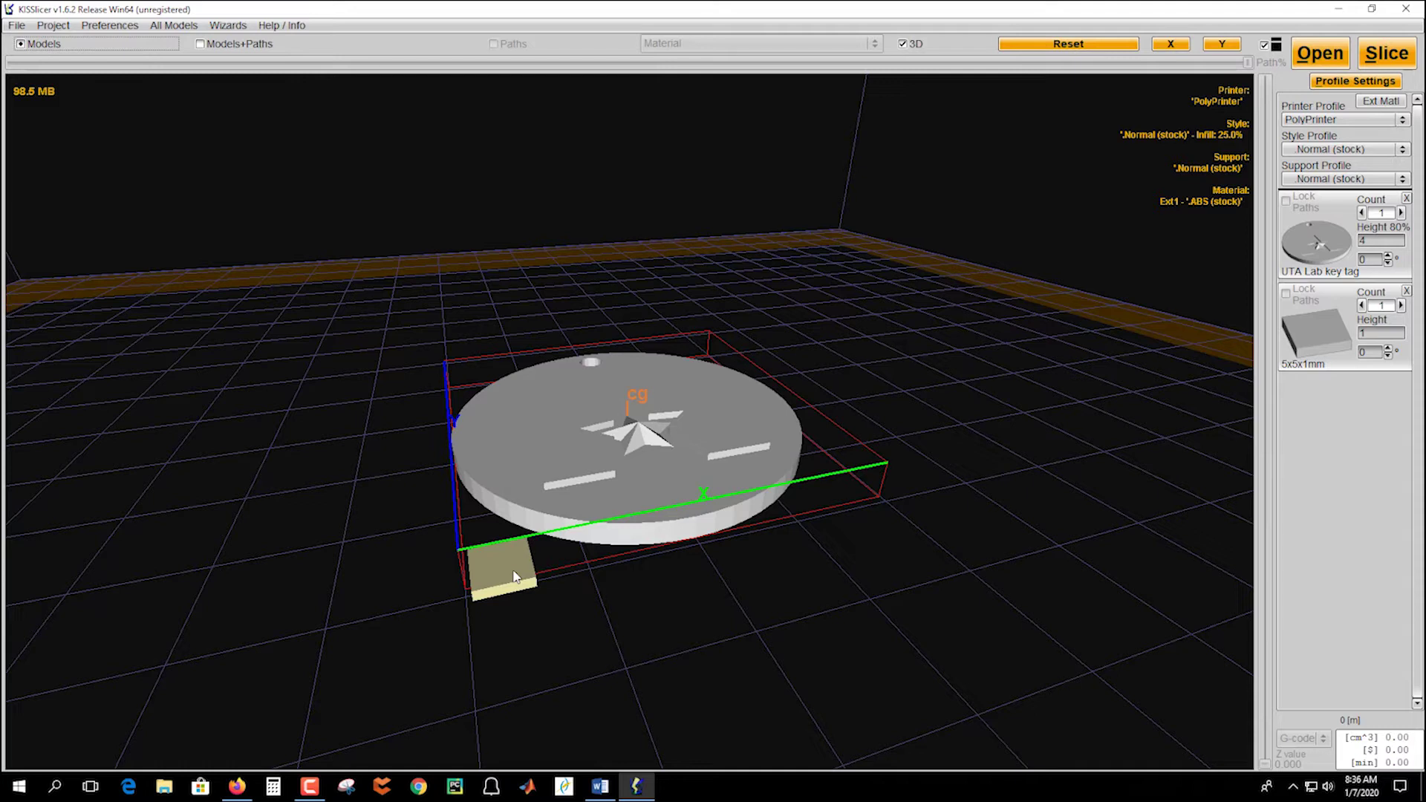
Convert the 5x5x1mm block from inches to millimetres, and remove it from the build plate.
{"action": "right_click", "coordinate": [1308, 332]}
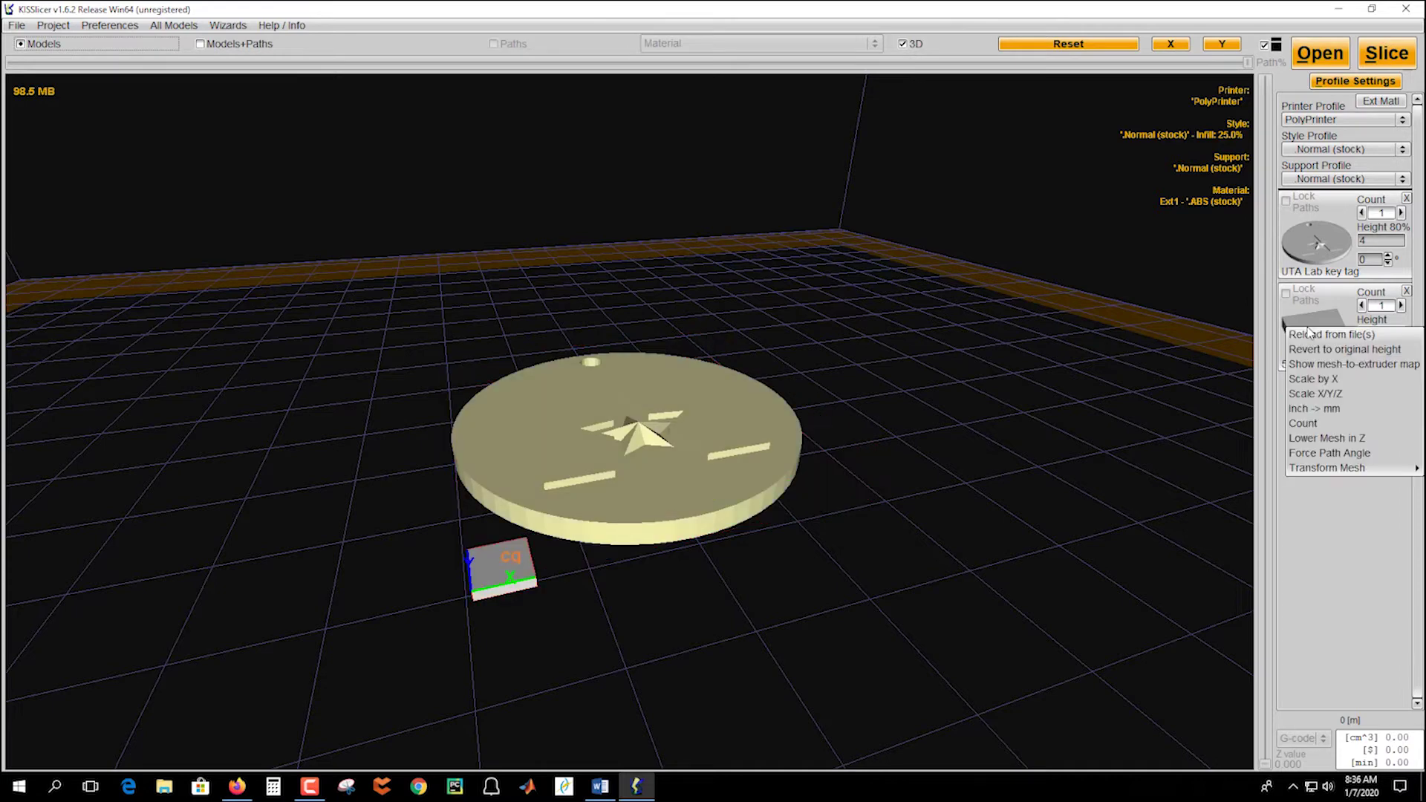
{"action": "left_click", "coordinate": [1311, 409]}
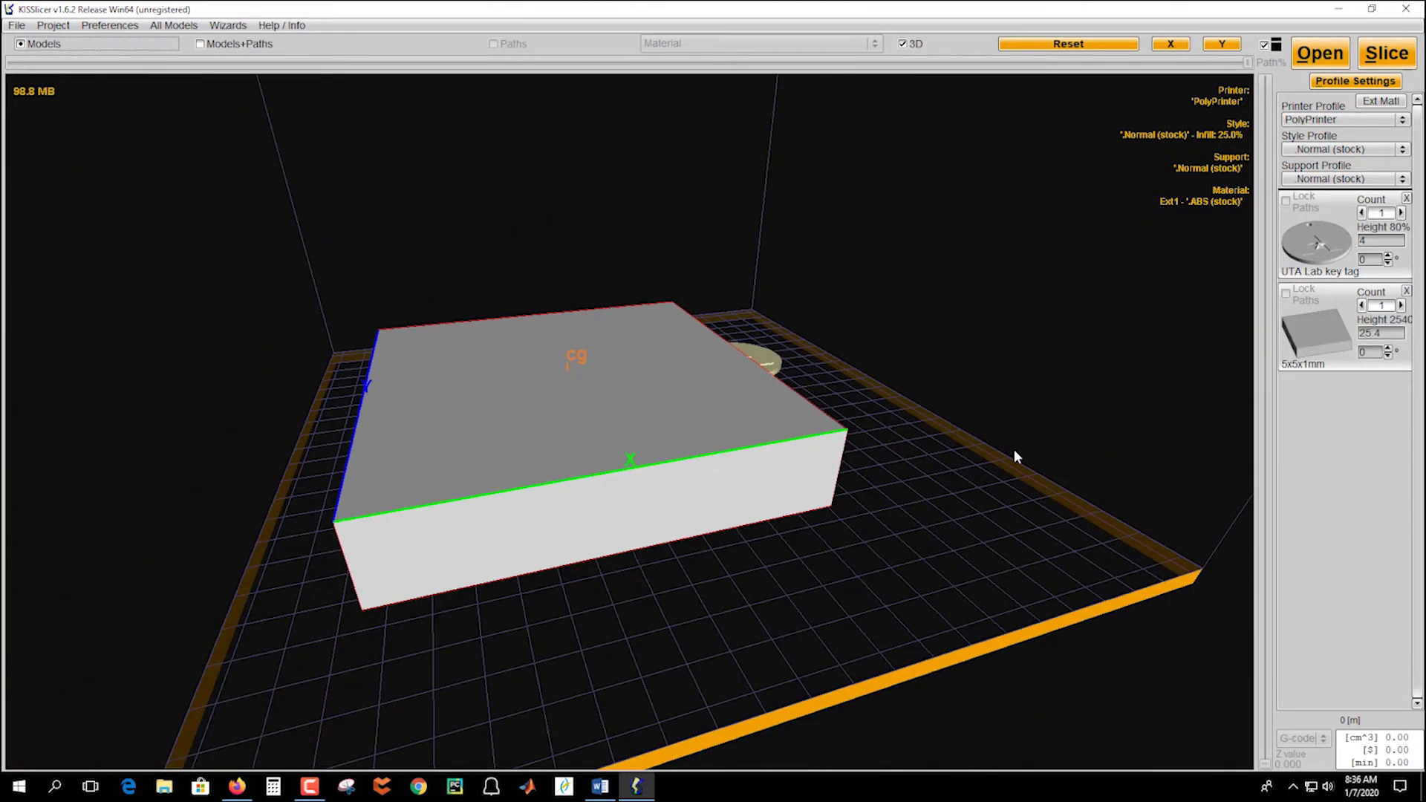
{"action": "left_click_drag", "start_coordinate": [1014, 449], "coordinate": [1001, 501]}
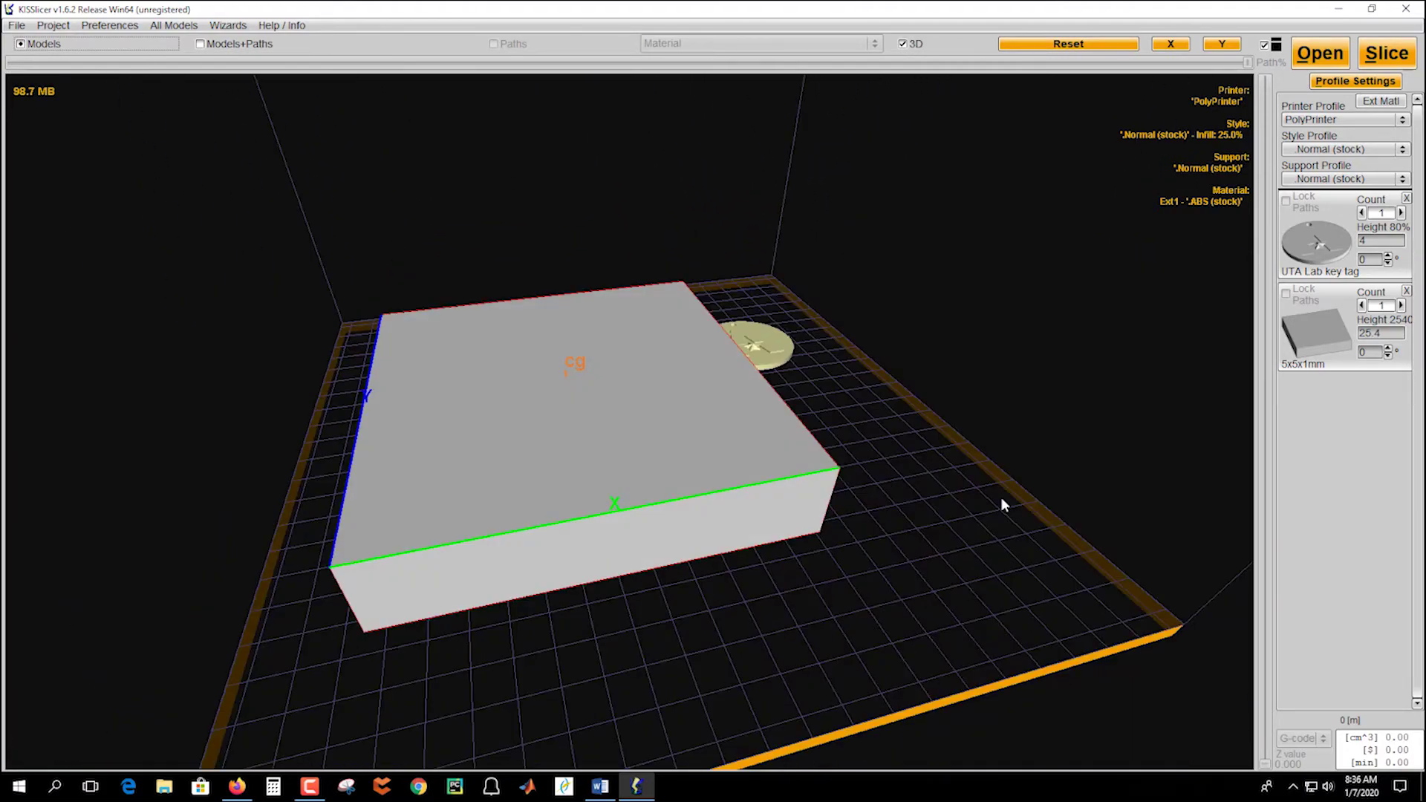
{"action": "left_click", "coordinate": [1406, 291]}
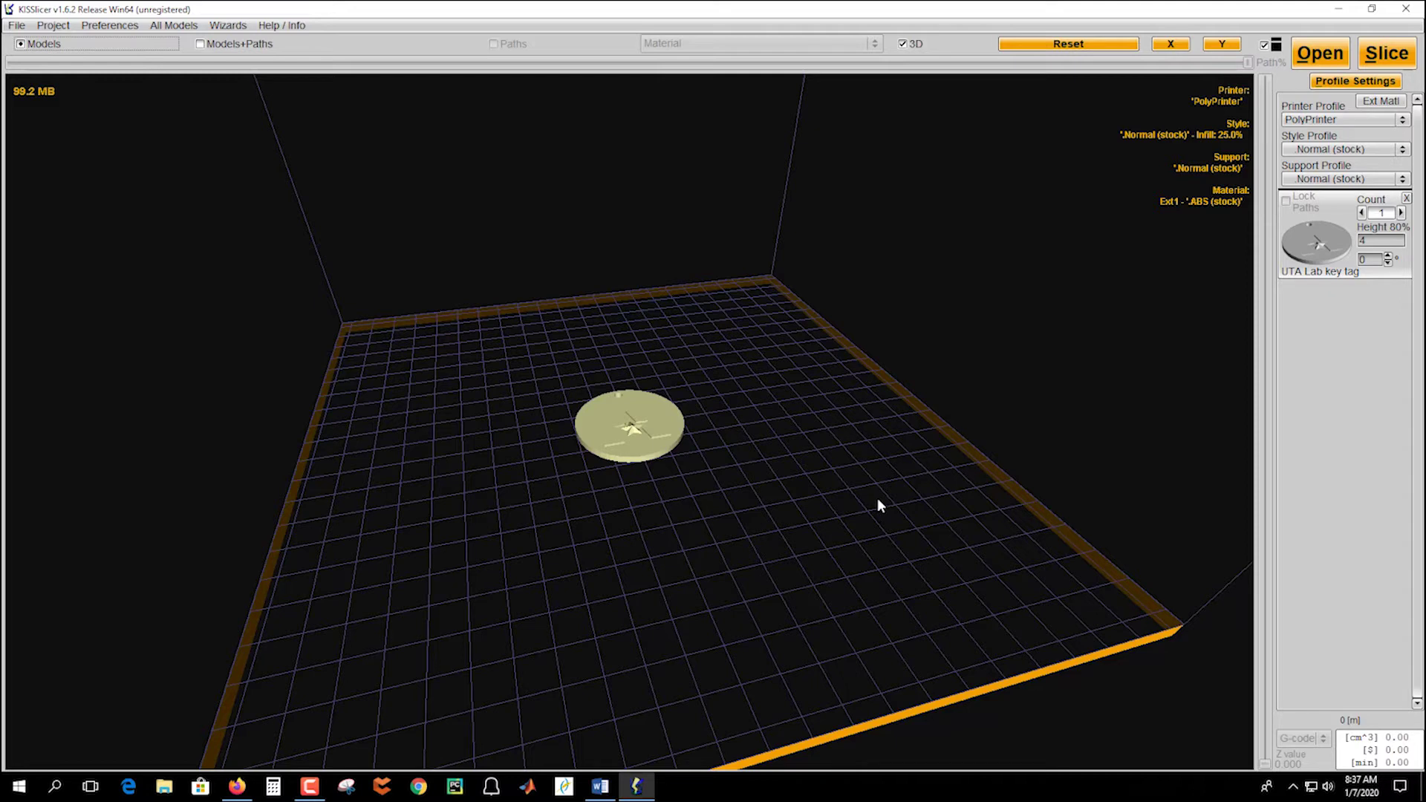
Raise the key tag above the build plate by lowering its mesh in Z by -10 mm.
{"action": "right_click", "coordinate": [1298, 241]}
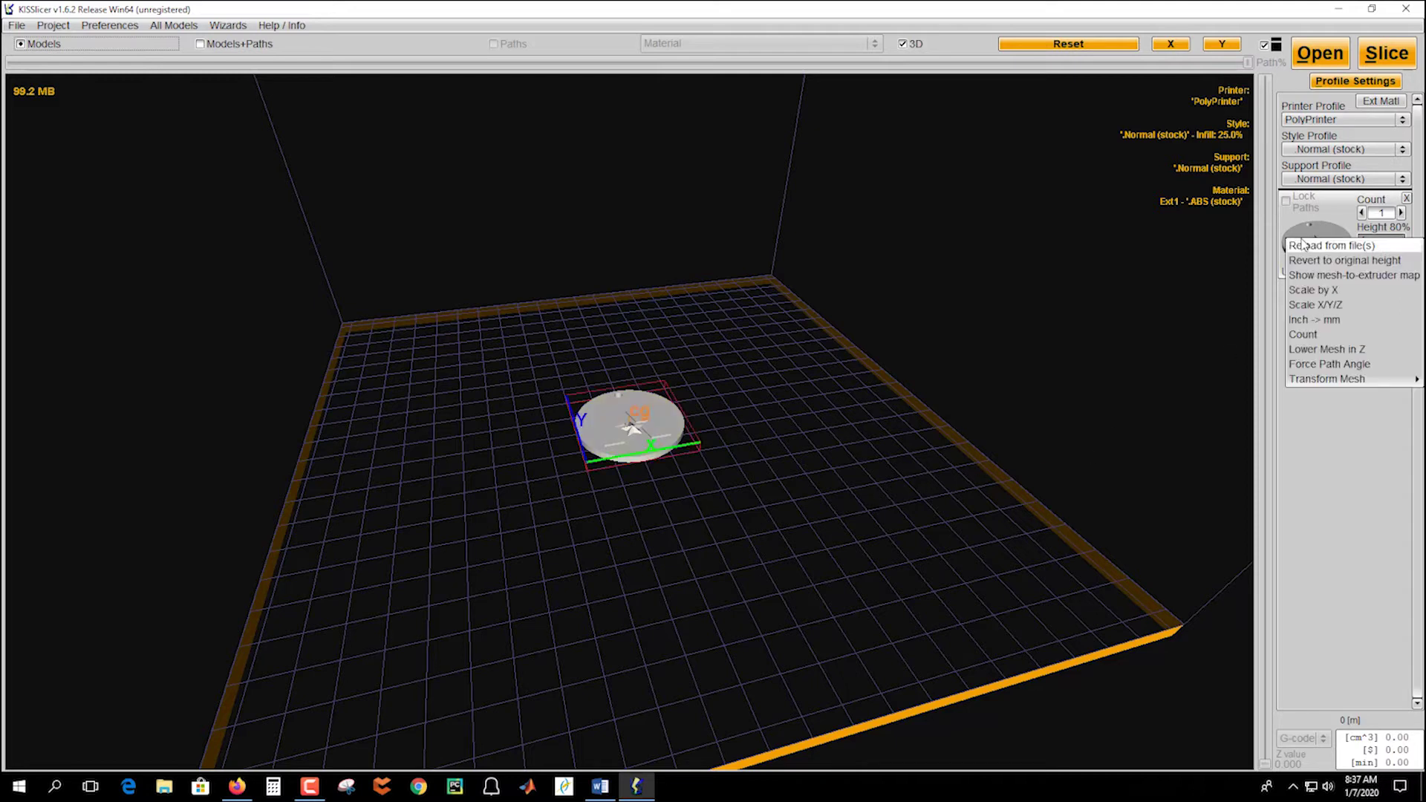
{"action": "left_click", "coordinate": [1319, 350]}
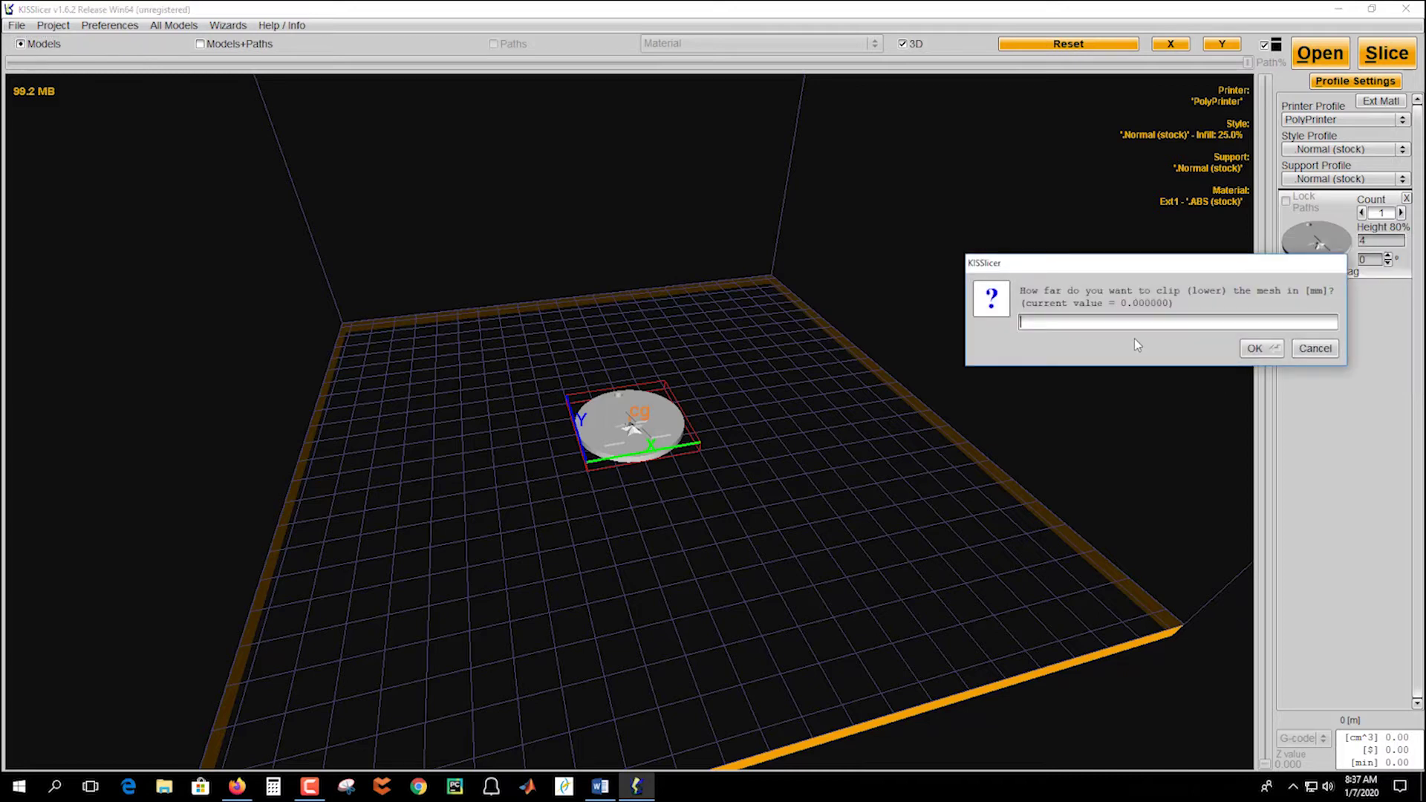
{"action": "type", "text": "-10"}
{"action": "key", "text": "Return"}
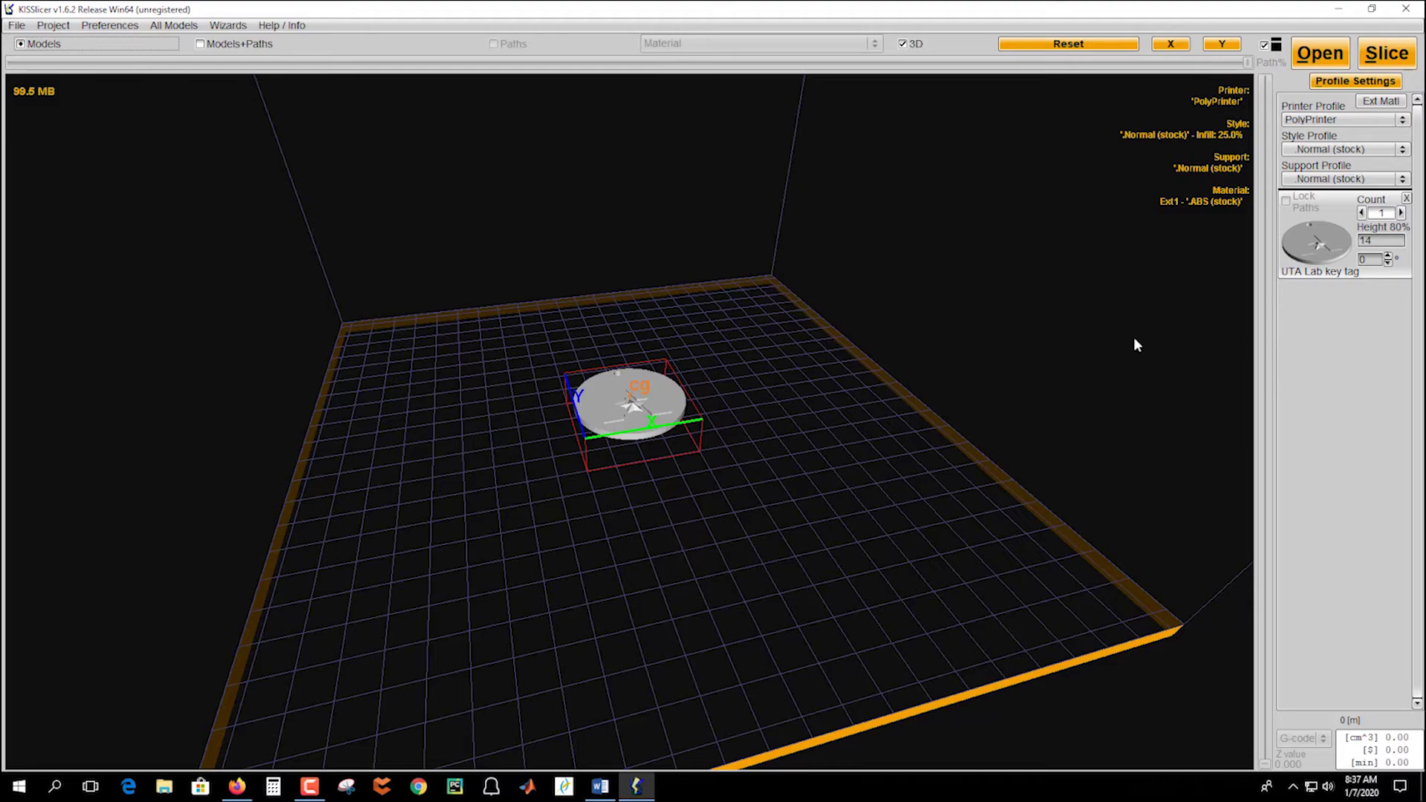
{"action": "left_click_drag", "start_coordinate": [876, 526], "coordinate": [895, 339]}
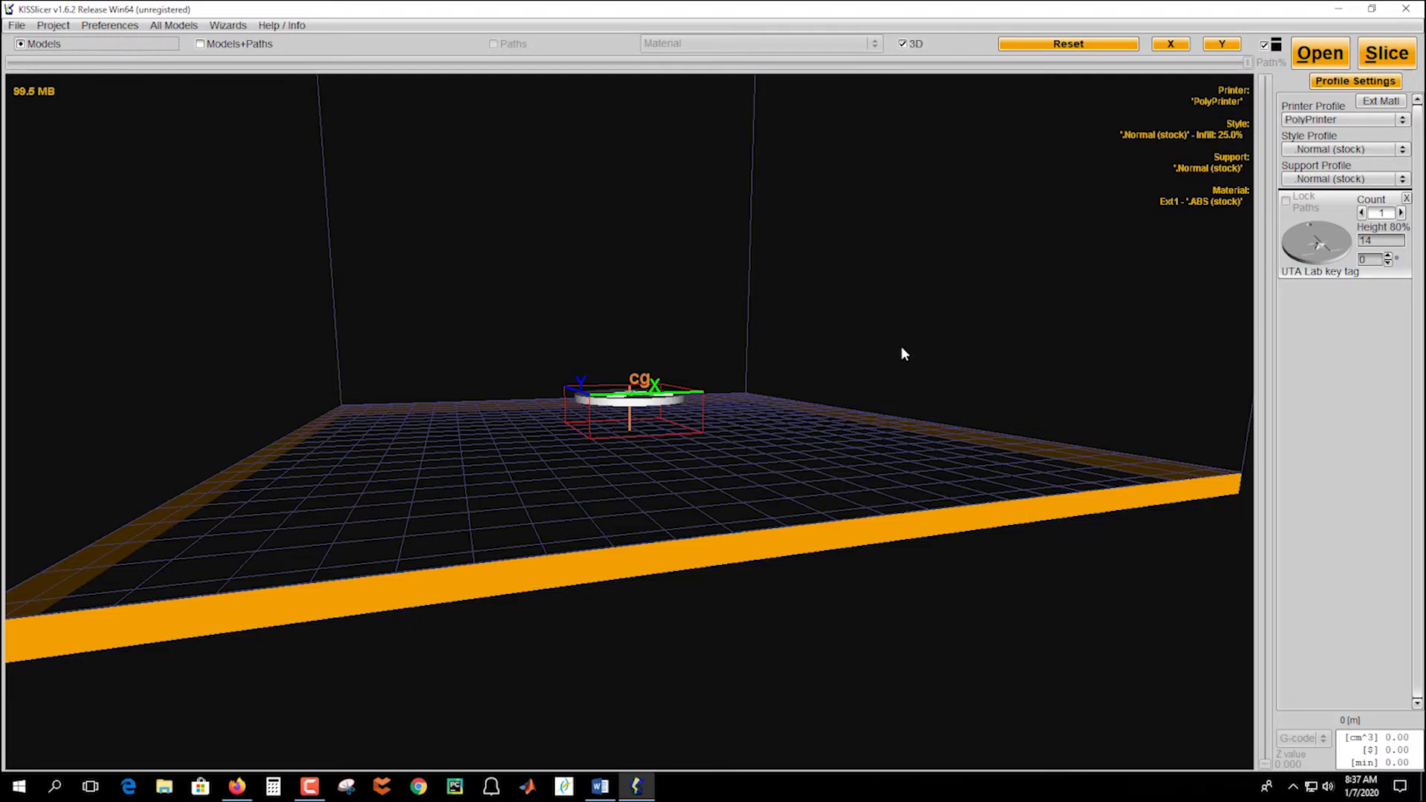
Bring the raised key tag back down onto the build plate with Lower Mesh in Z.
{"action": "right_click", "coordinate": [1319, 248]}
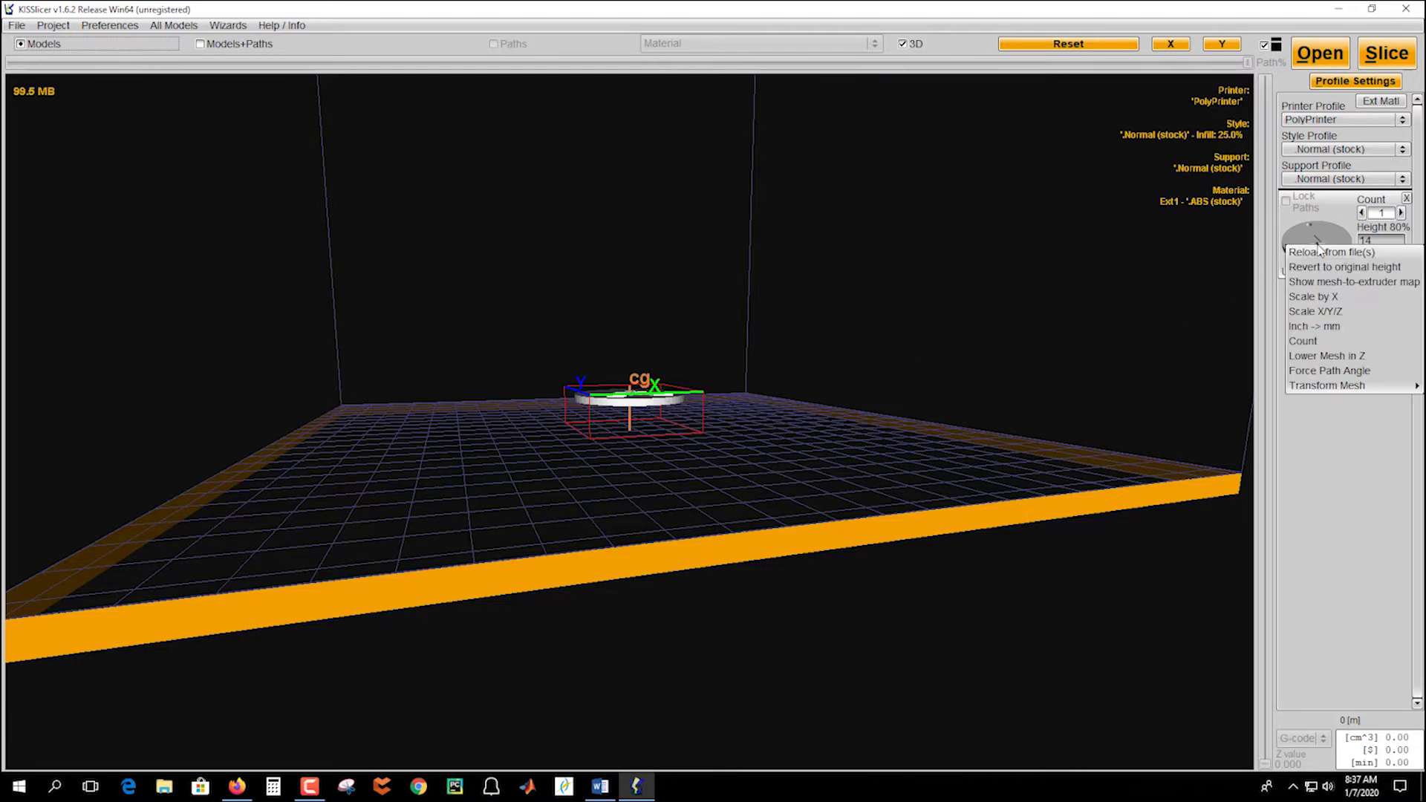
{"action": "left_click", "coordinate": [1316, 357]}
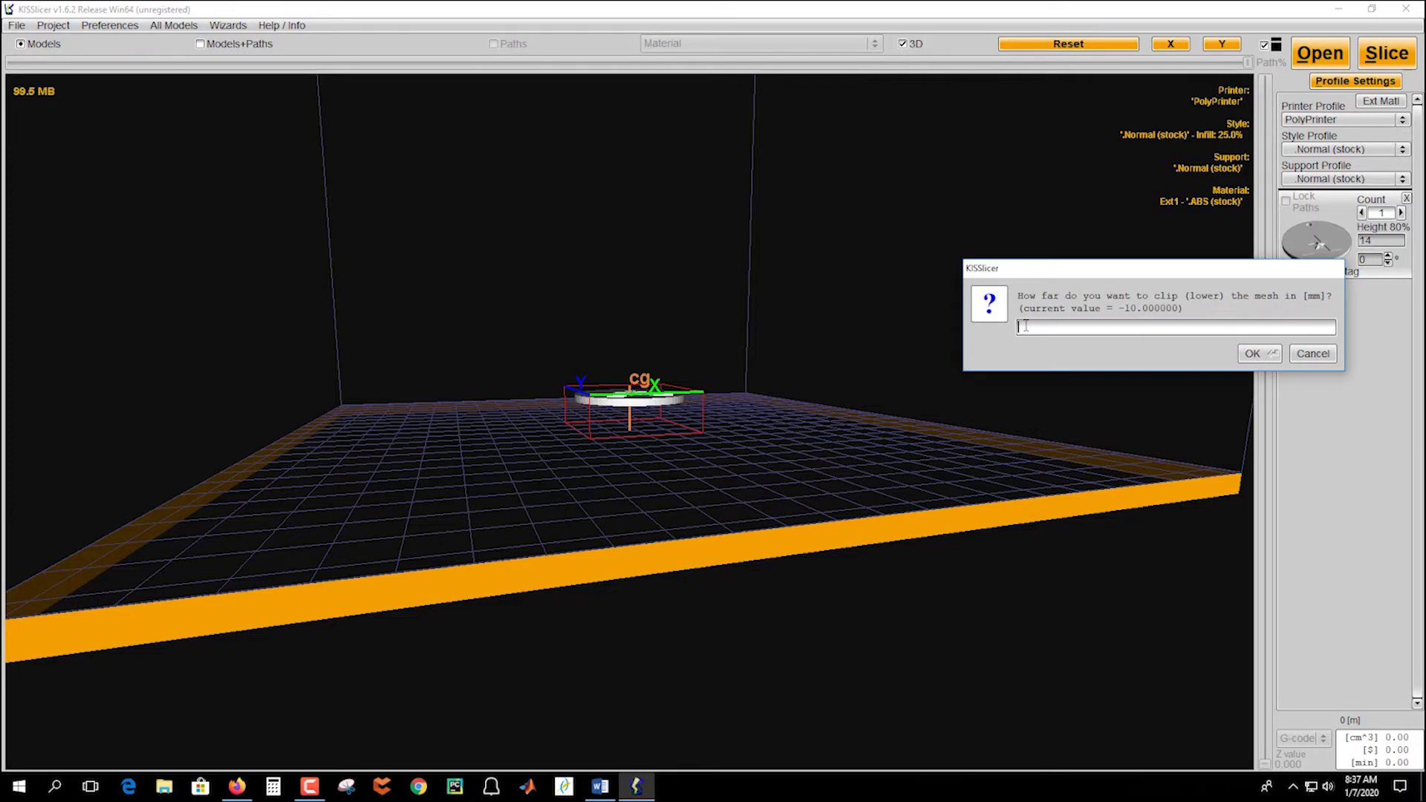
{"action": "key", "text": "Return"}
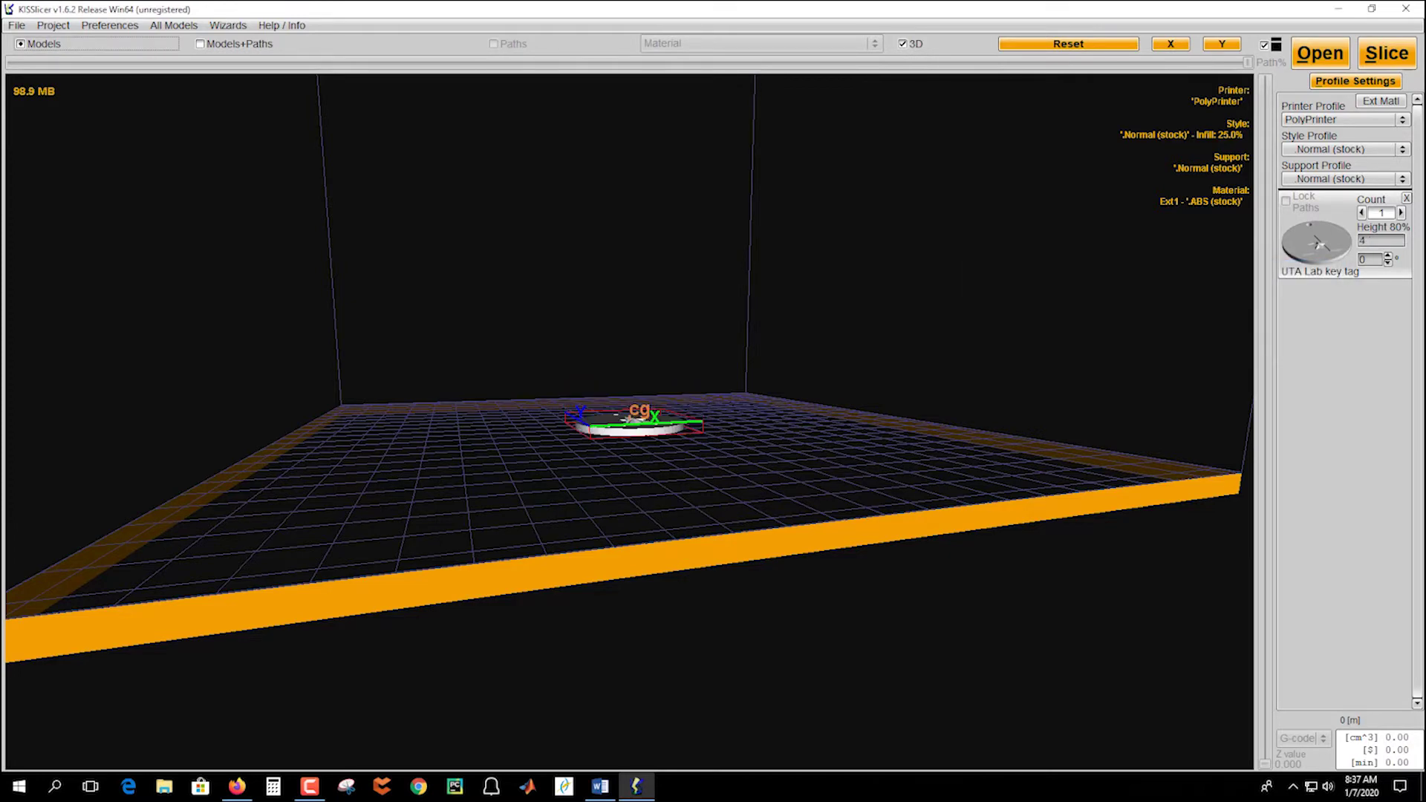
{"action": "left_click_drag", "start_coordinate": [805, 366], "coordinate": [767, 441]}
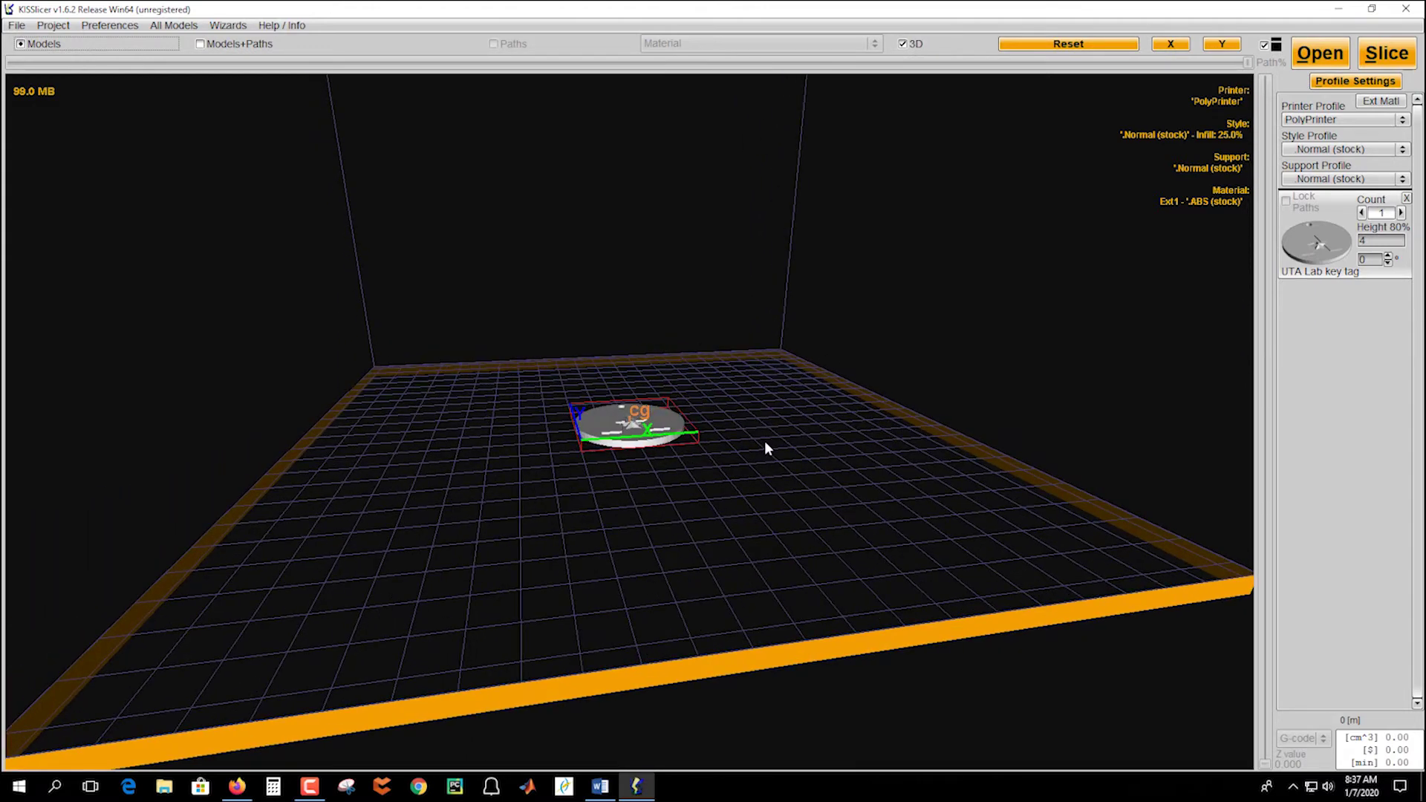
Look over the key tag's mesh options, and remove the key tag from the build plate.
{"action": "right_click", "coordinate": [1285, 248]}
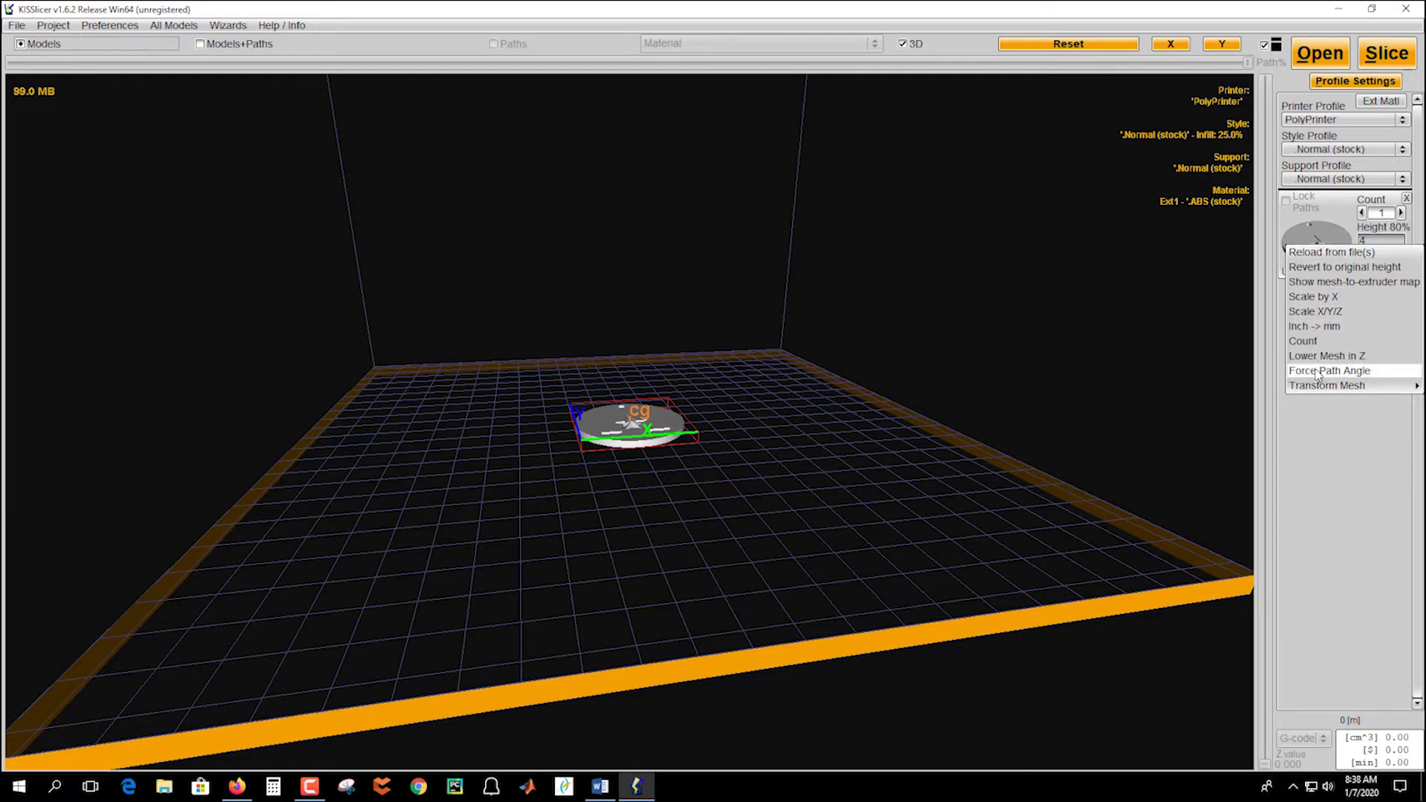
{"action": "mouse_move", "coordinate": [1308, 387]}
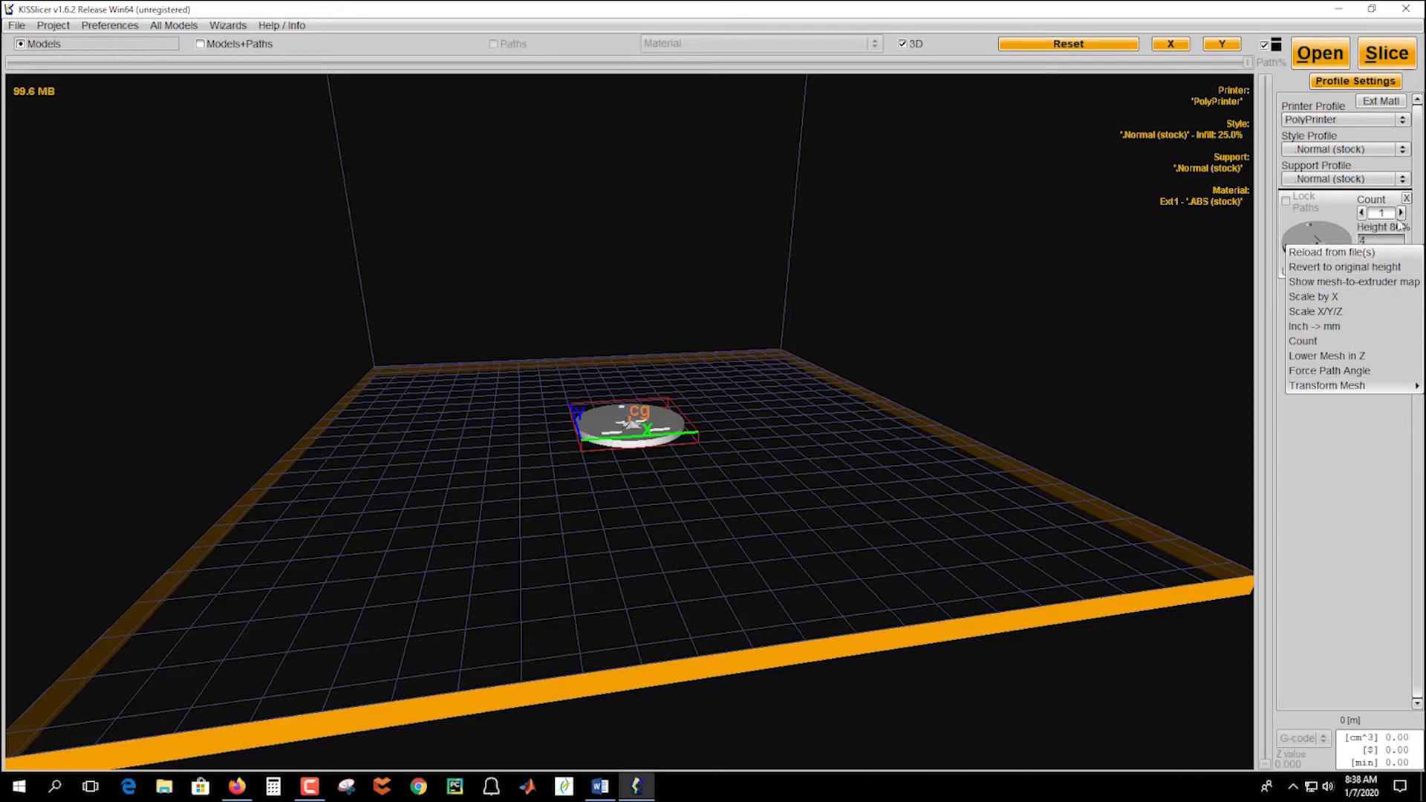
{"action": "left_click", "coordinate": [1407, 197]}
{"action": "left_click", "coordinate": [1406, 197]}
Load "3D Printer Overhang Demo.stl" from the Downloads folder and inspect its overhanging arms from a low angle.
{"action": "left_click", "coordinate": [1322, 49]}
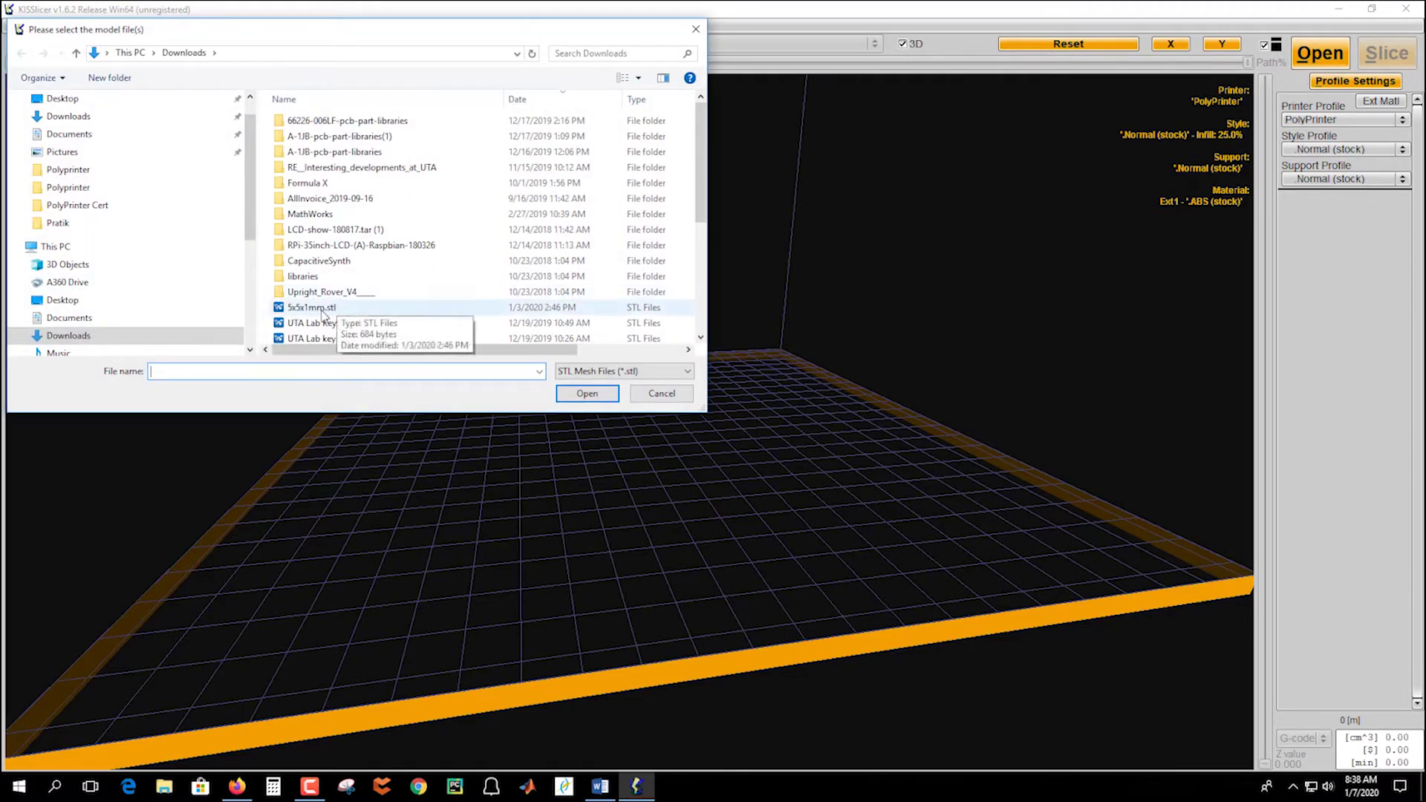
{"action": "scroll", "coordinate": [323, 313], "scroll_direction": "down", "scroll_amount": 1}
{"action": "left_click", "coordinate": [371, 319]}
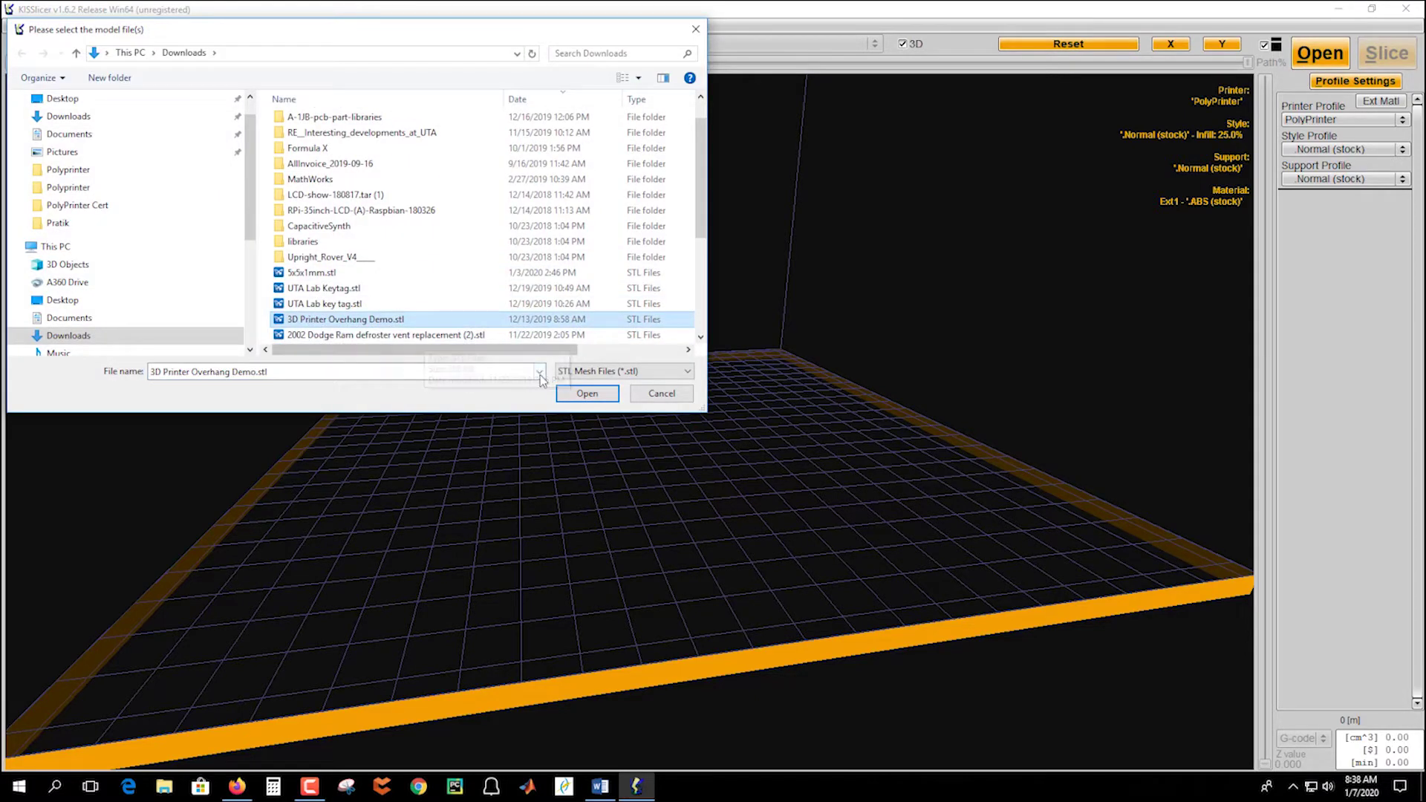
{"action": "left_click", "coordinate": [586, 393]}
{"action": "left_click_drag", "start_coordinate": [892, 497], "coordinate": [893, 431]}
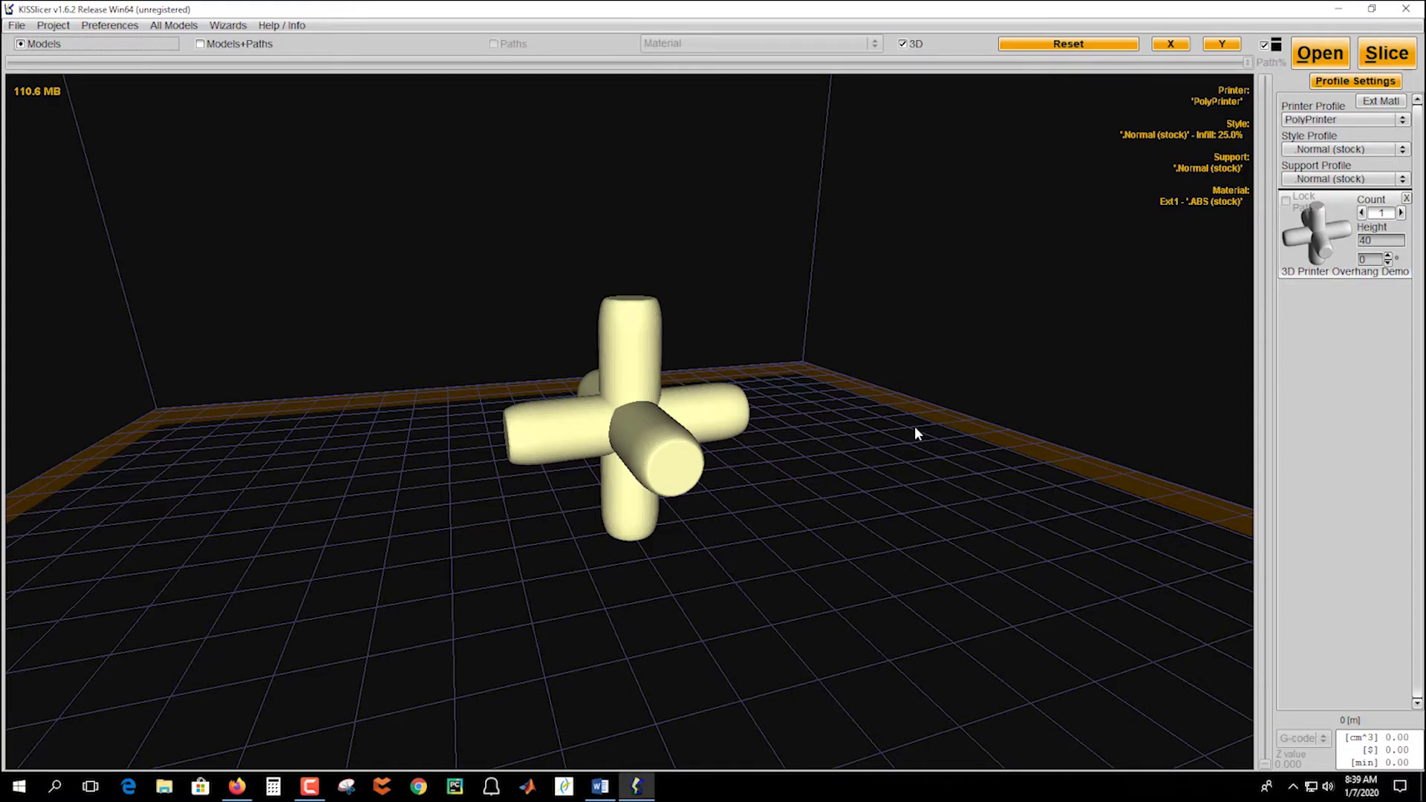
{"action": "left_click_drag", "start_coordinate": [560, 471], "coordinate": [570, 411]}
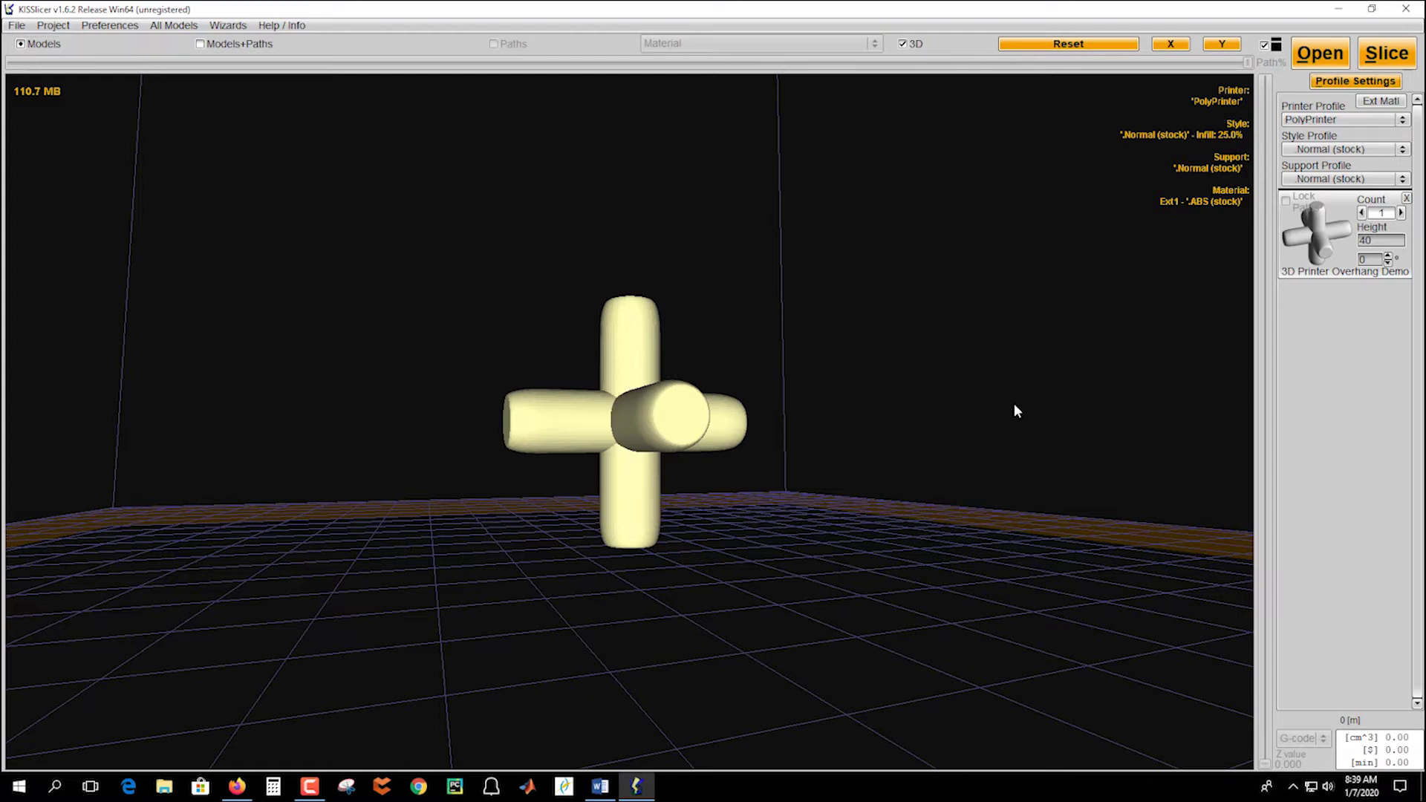
Open the profile settings window and move it clear of the overhang model.
{"action": "left_click", "coordinate": [1351, 81]}
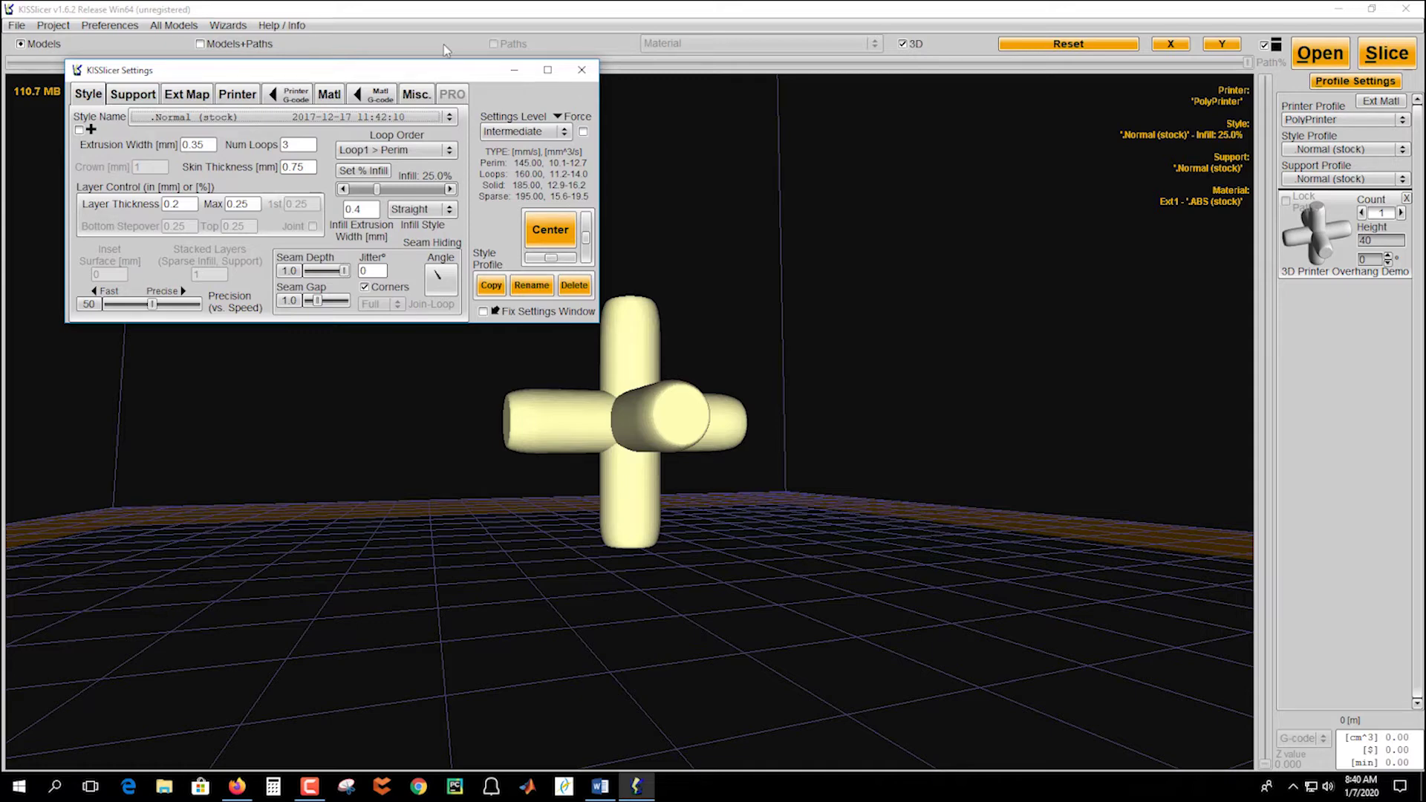
{"action": "left_click_drag", "start_coordinate": [360, 75], "coordinate": [315, 506]}
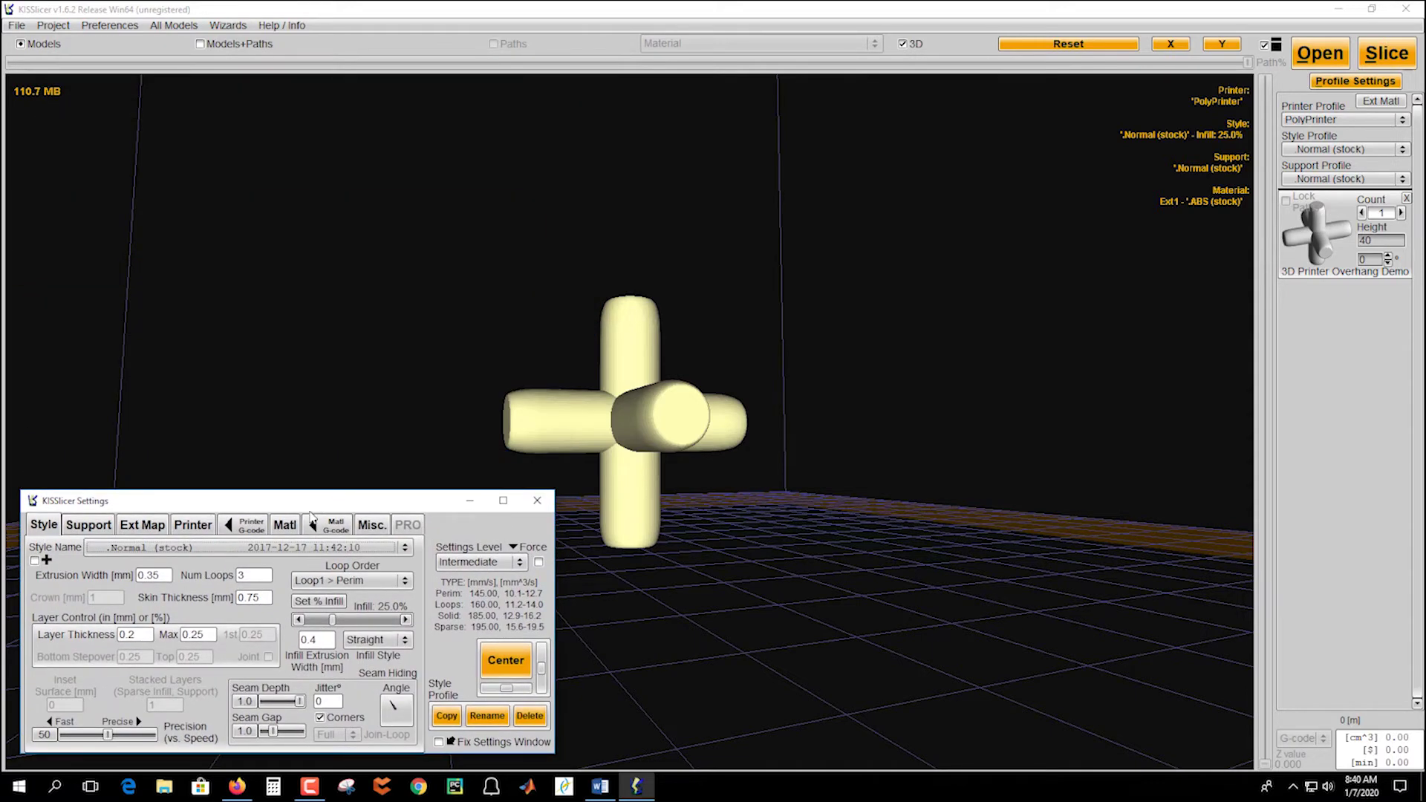
Set the style's maximum layer thickness to 222 and its infill to Vase, leaving the custom infill percentage unset.
{"action": "left_click_drag", "start_coordinate": [210, 635], "coordinate": [179, 639]}
{"action": "type", "text": "222"}
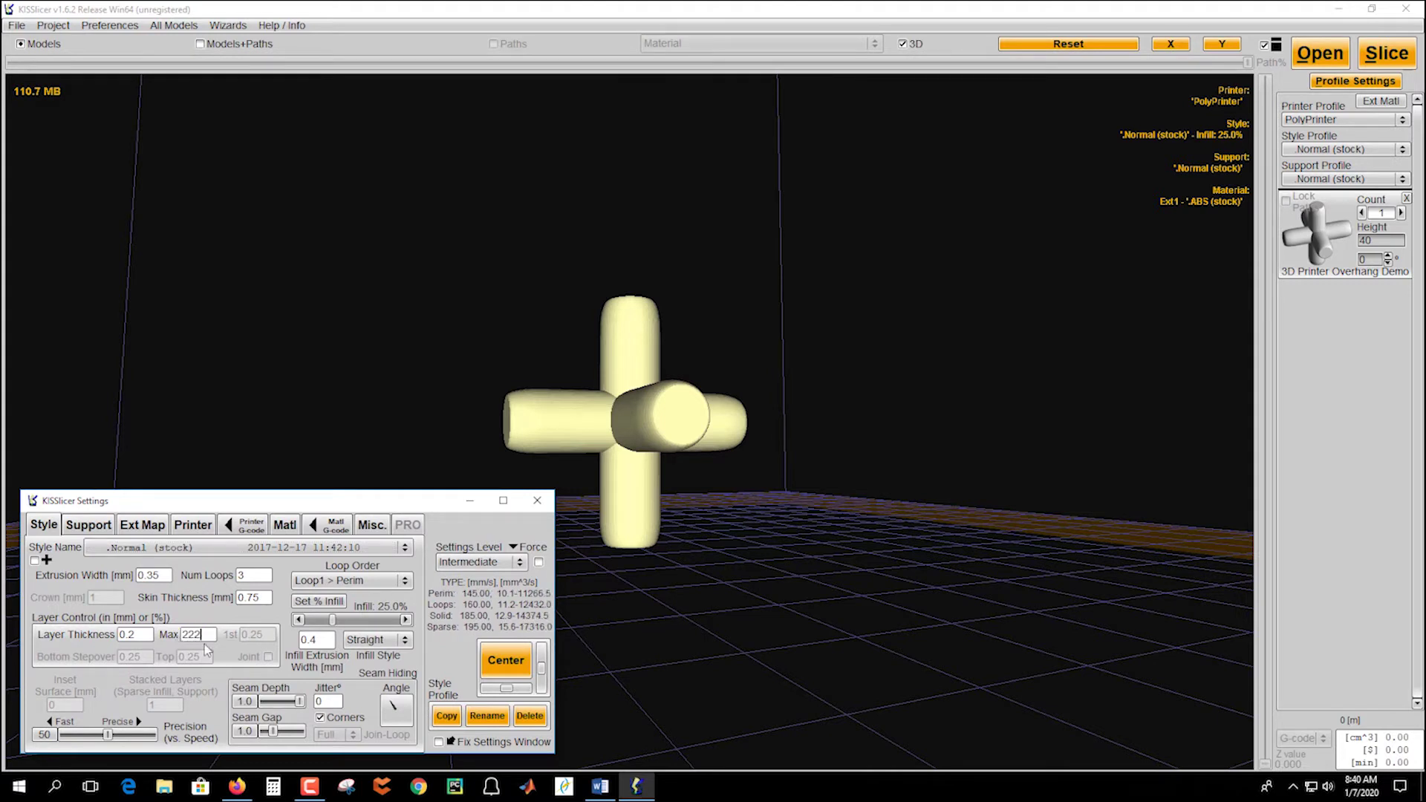
{"action": "left_click", "coordinate": [405, 620]}
{"action": "left_click", "coordinate": [405, 620]}
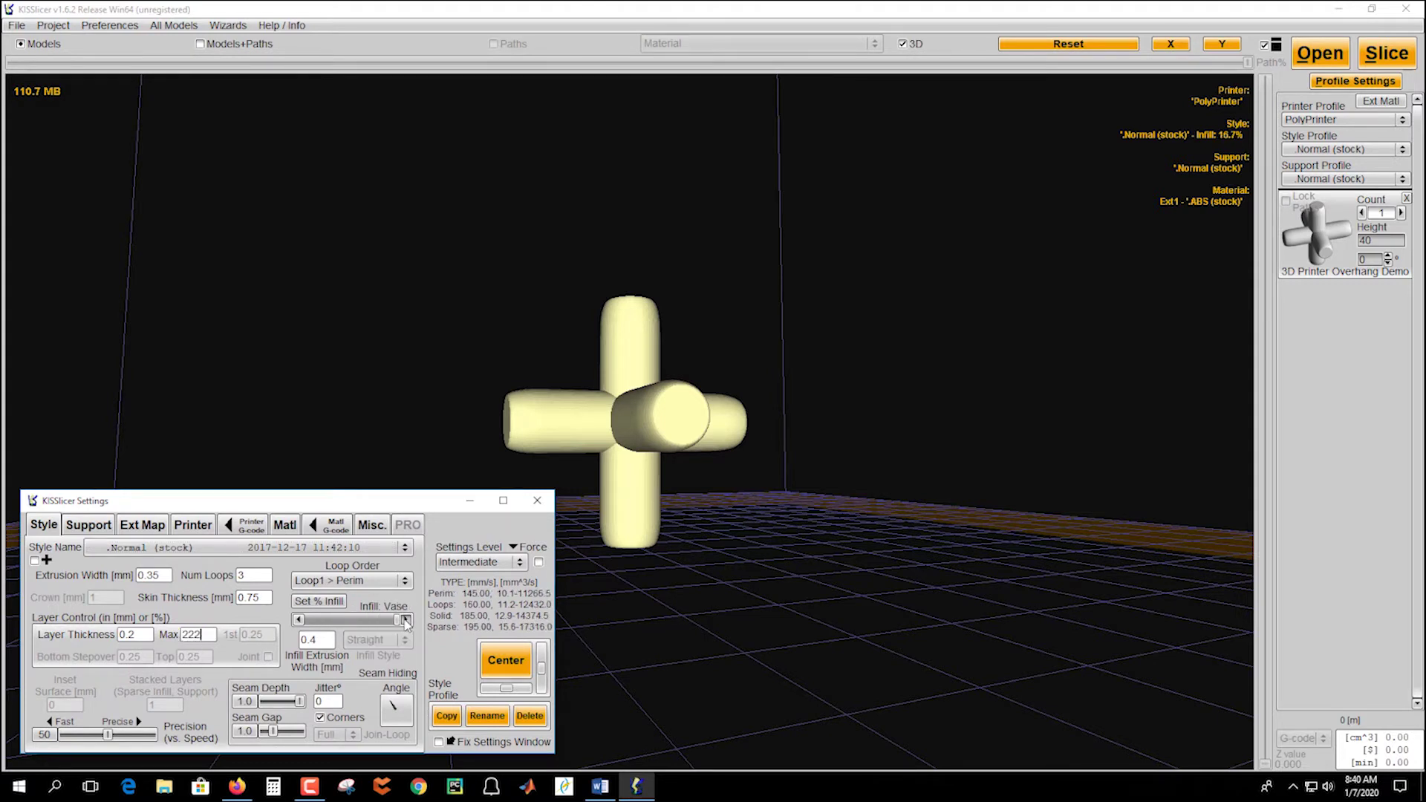
{"action": "left_click", "coordinate": [318, 601]}
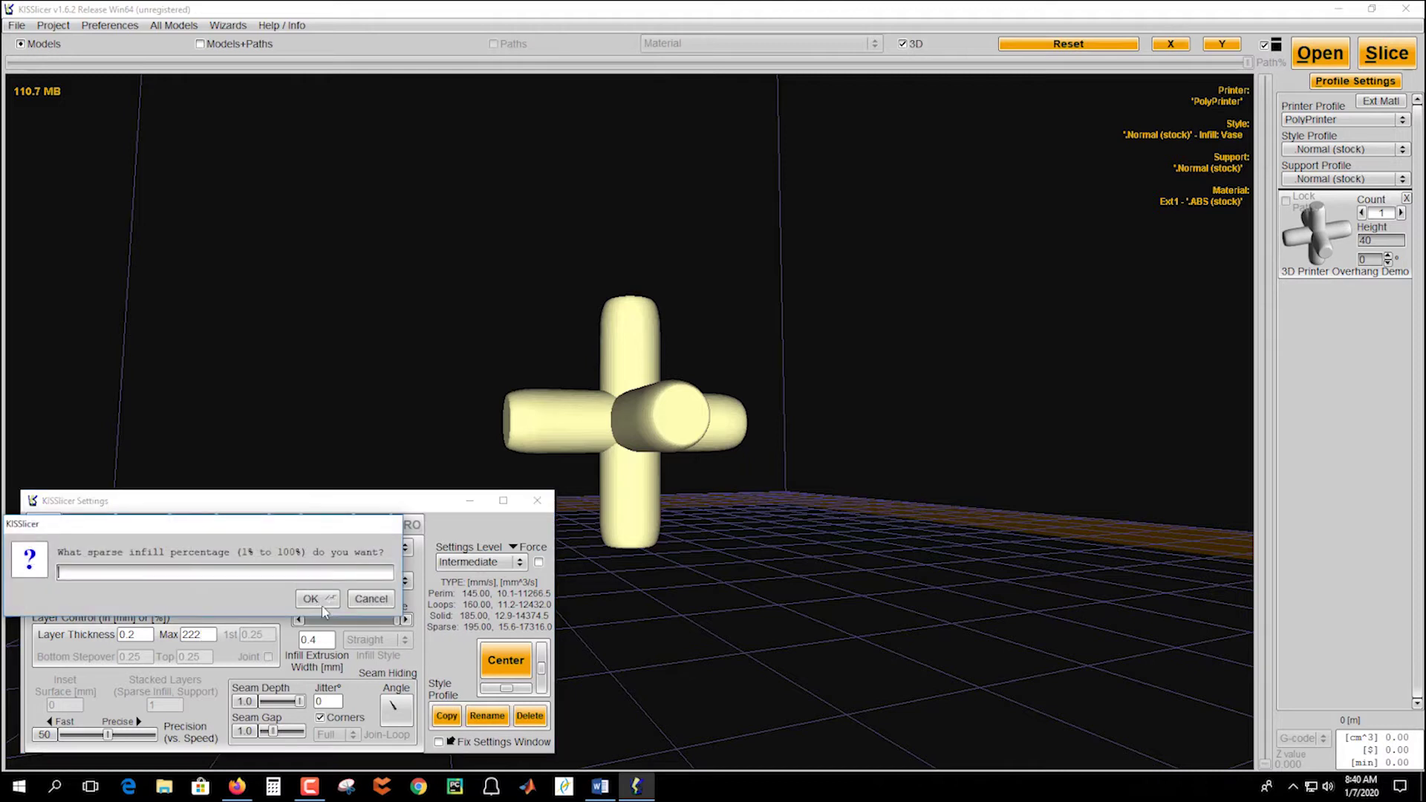
{"action": "left_click", "coordinate": [367, 599]}
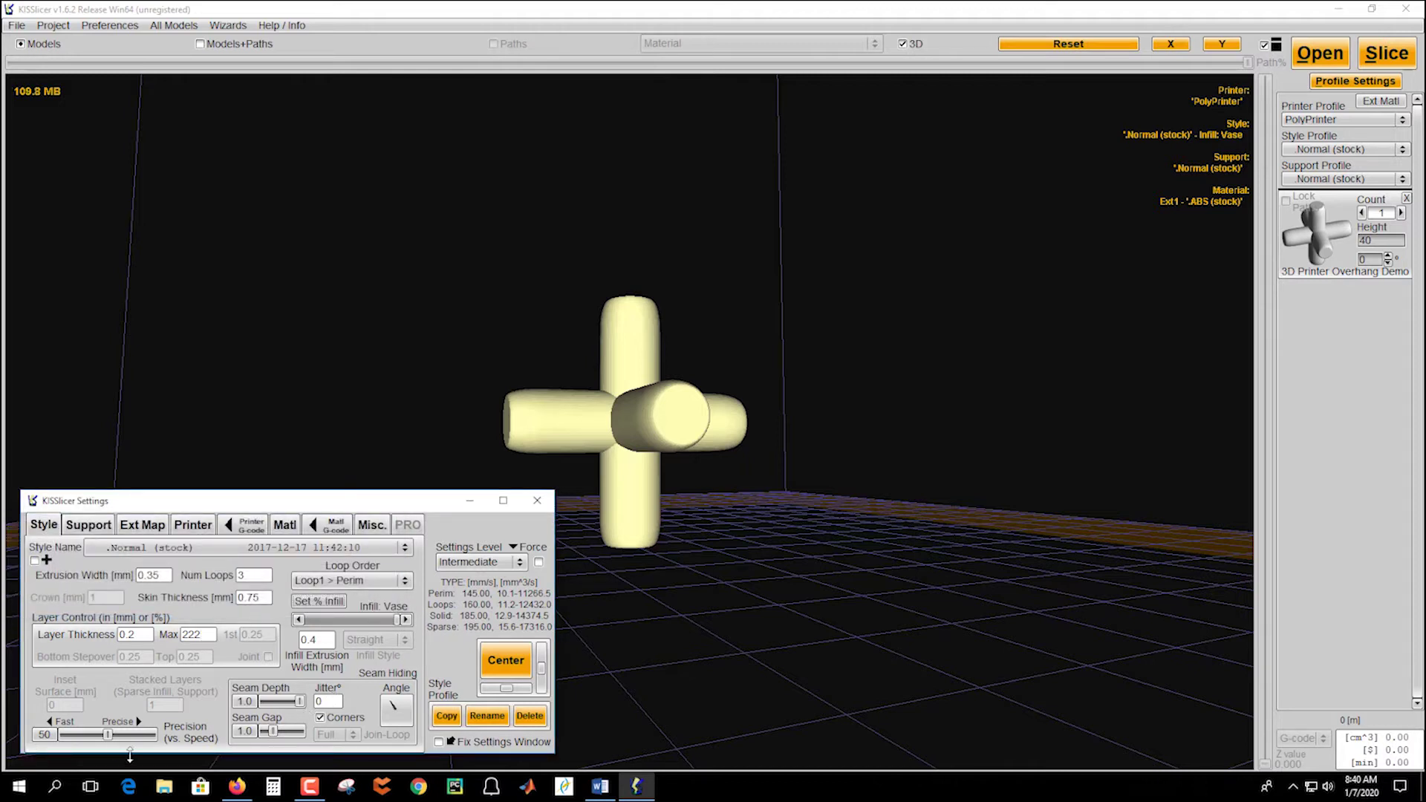
Set the style's precision to 100, extrusion width to 5 mm and number of loops to 500.
{"action": "left_click_drag", "start_coordinate": [110, 737], "coordinate": [153, 735]}
{"action": "left_click", "coordinate": [168, 574]}
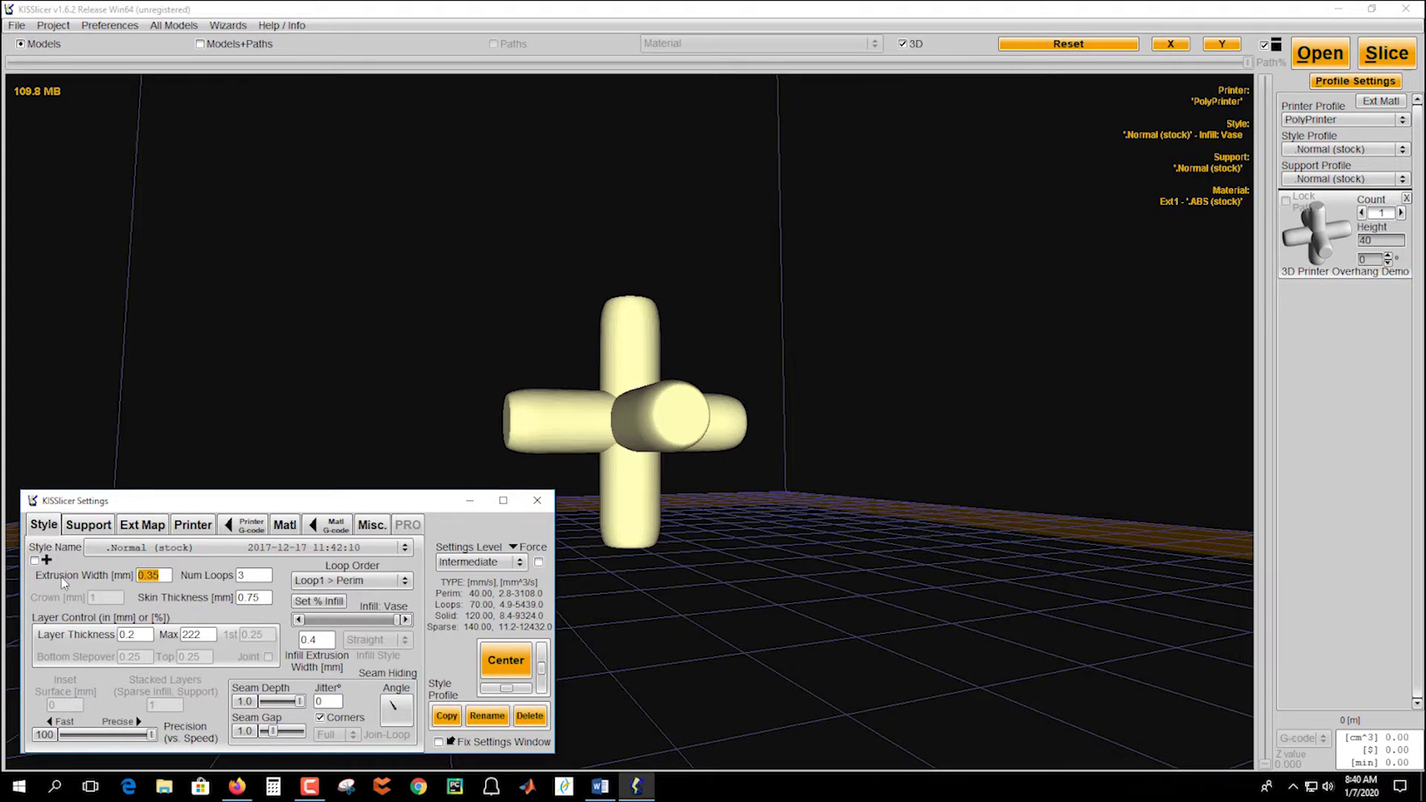
{"action": "type", "text": "5"}
{"action": "left_click_drag", "start_coordinate": [185, 501], "coordinate": [191, 500]}
{"action": "key", "text": "Tab"}
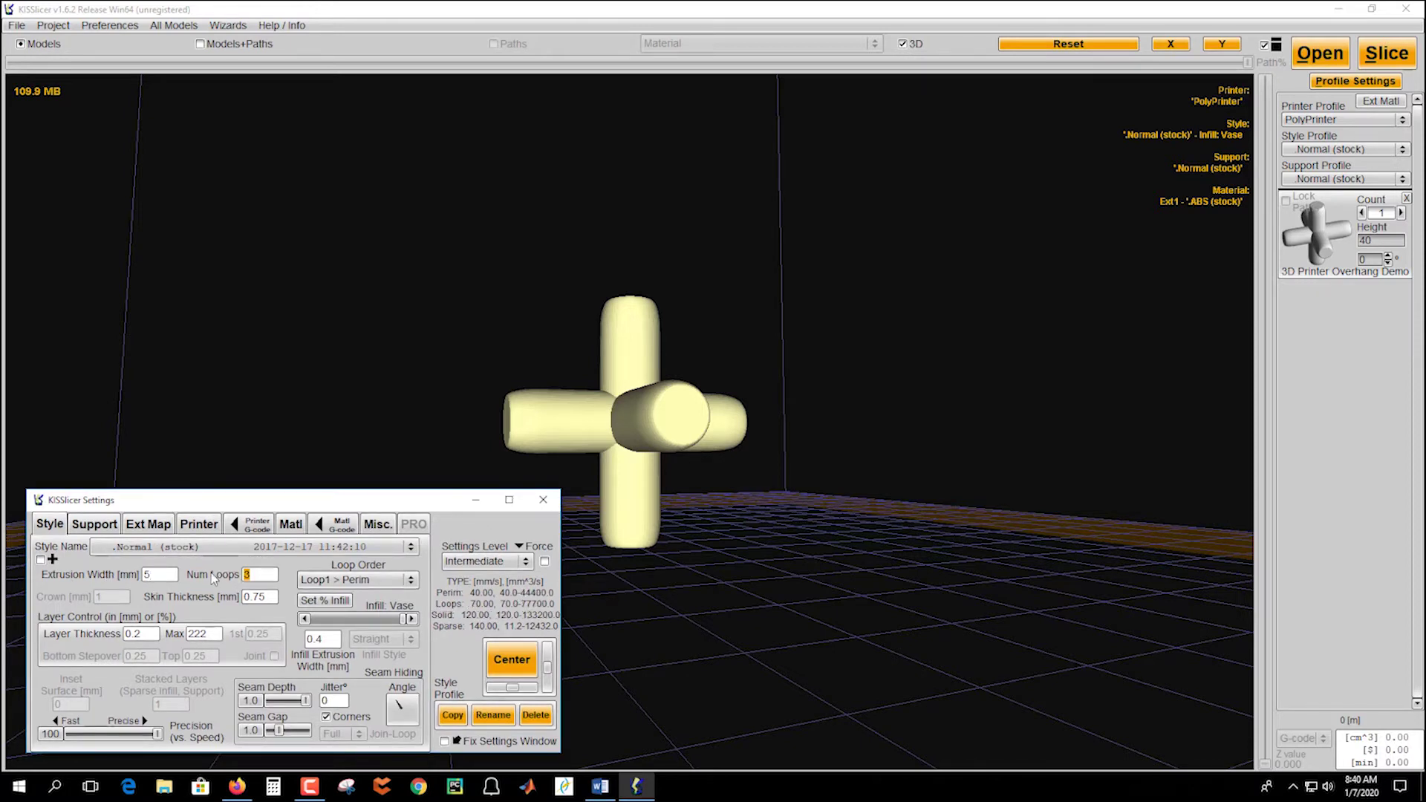
{"action": "type", "text": "500"}
Run Quick Restore Reference Settings to reset the altered style values.
{"action": "left_click", "coordinate": [18, 26]}
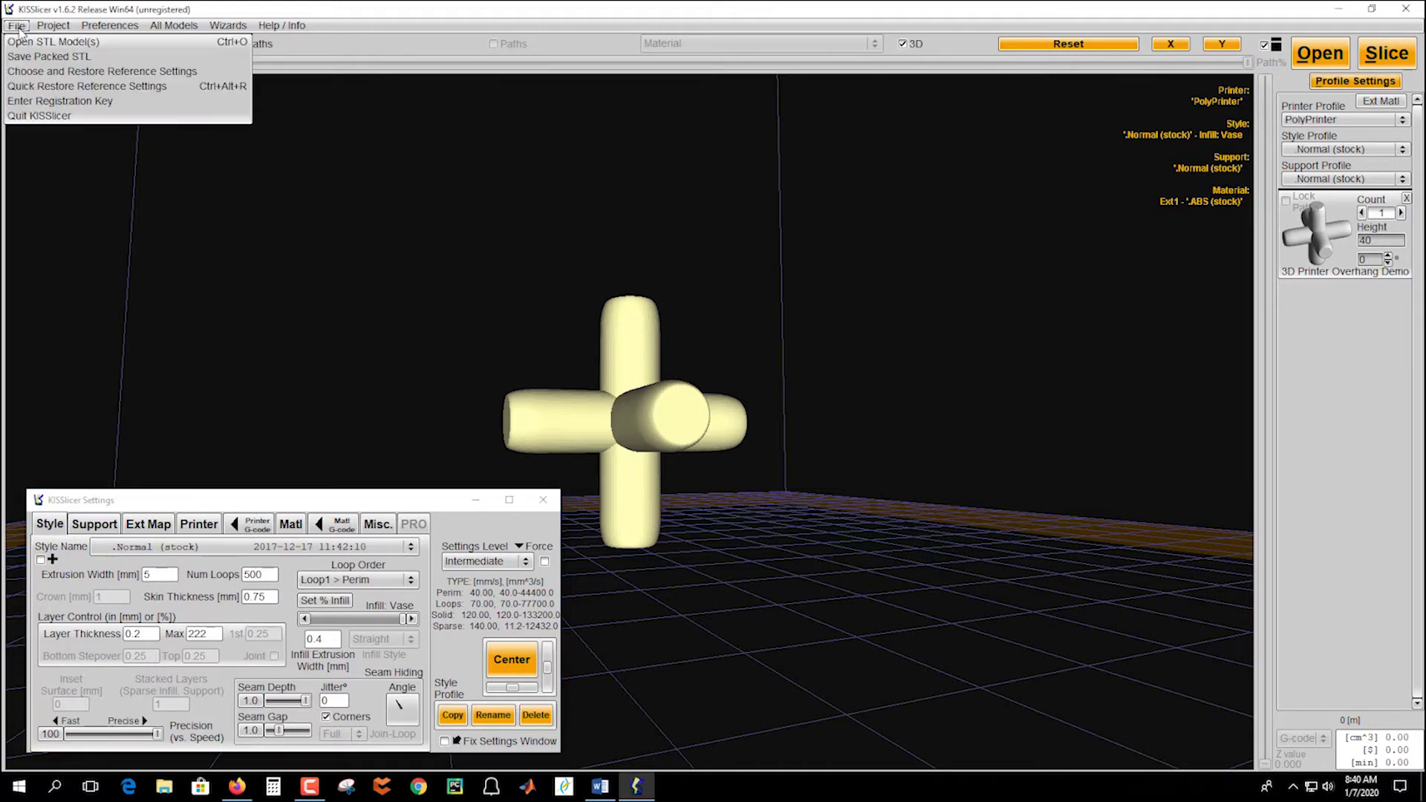
{"action": "left_click", "coordinate": [51, 89]}
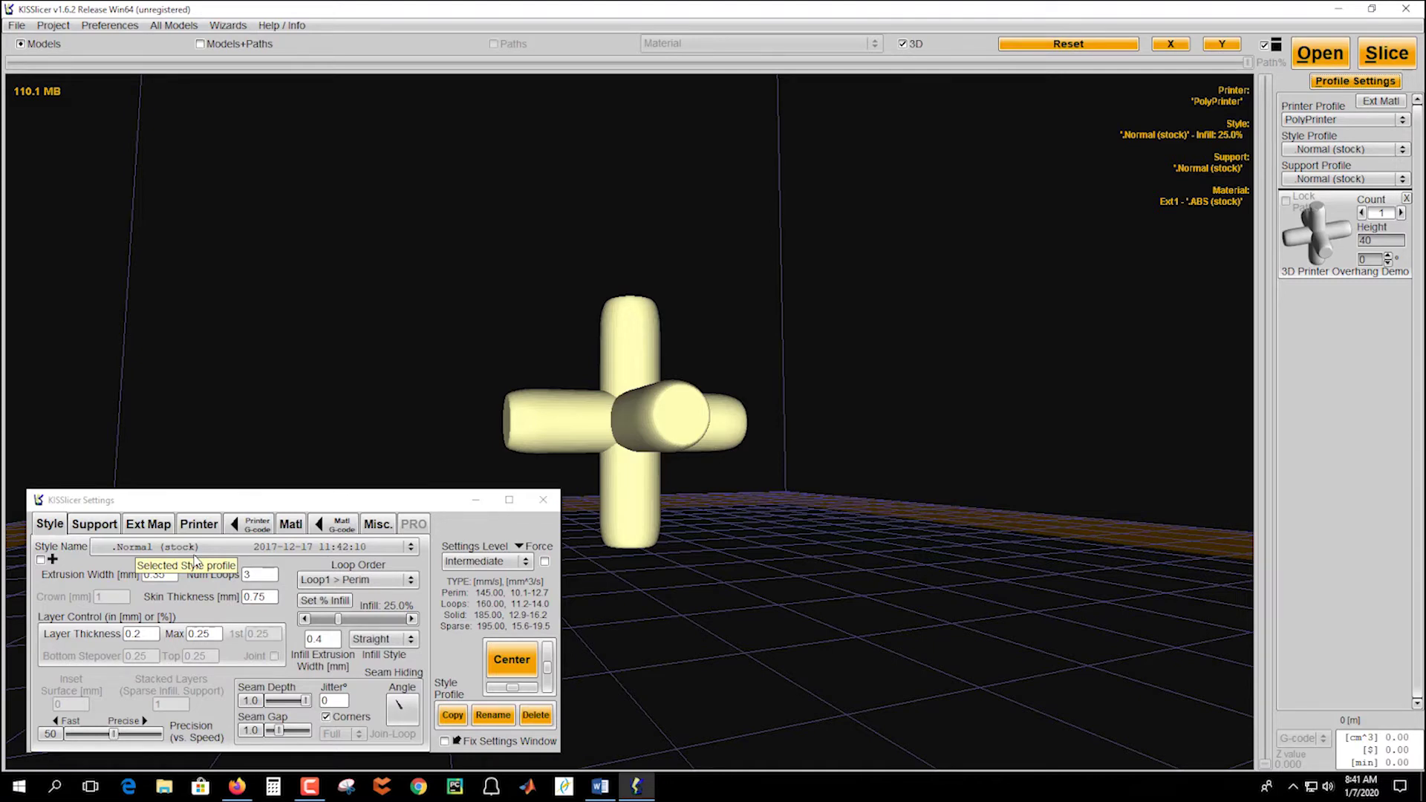
Shift the overhang model's placement towards the edge of the build plate, and recentre it.
{"action": "scroll", "coordinate": [795, 427], "scroll_direction": "down", "scroll_amount": 5}
{"action": "left_click_drag", "start_coordinate": [786, 440], "coordinate": [787, 553]}
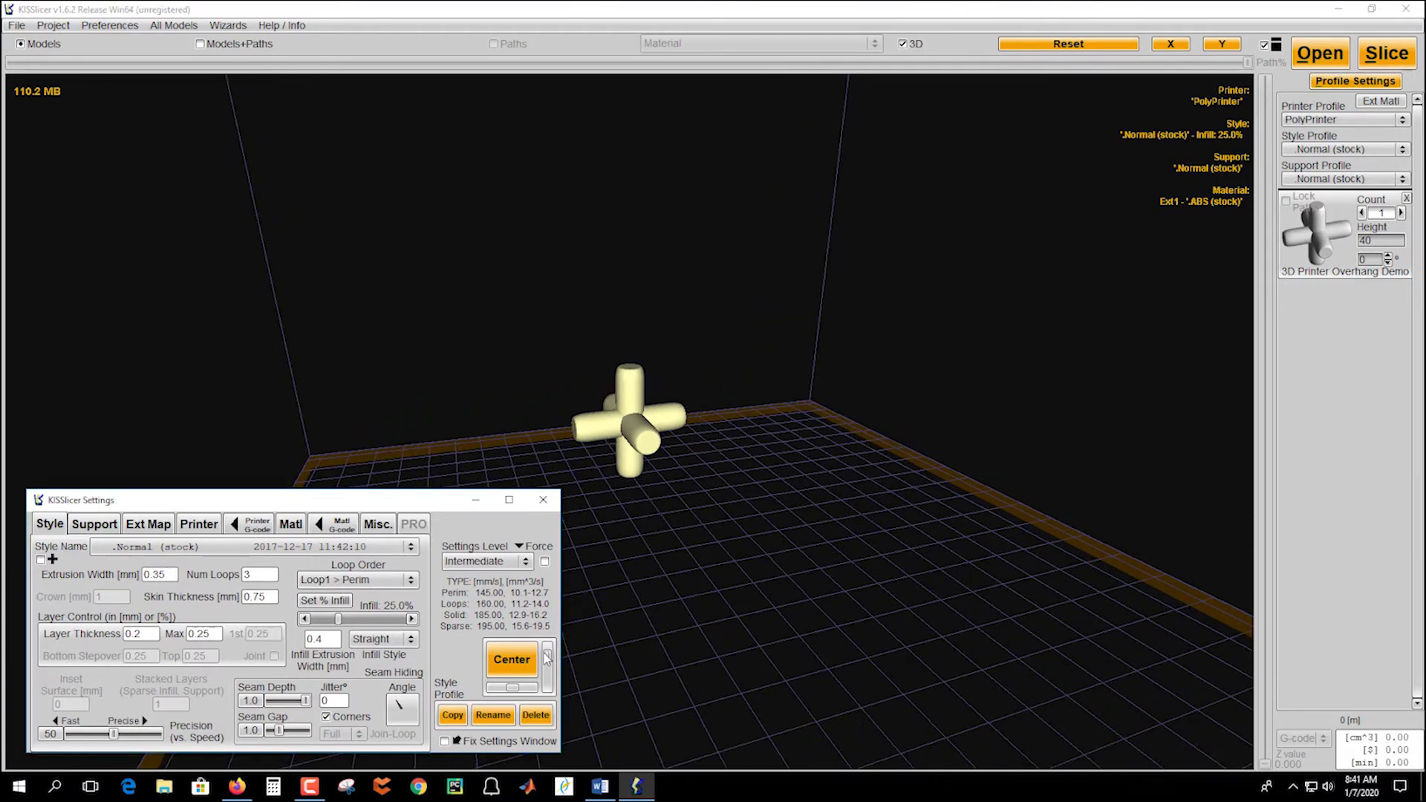
{"action": "left_click_drag", "start_coordinate": [512, 689], "coordinate": [548, 679]}
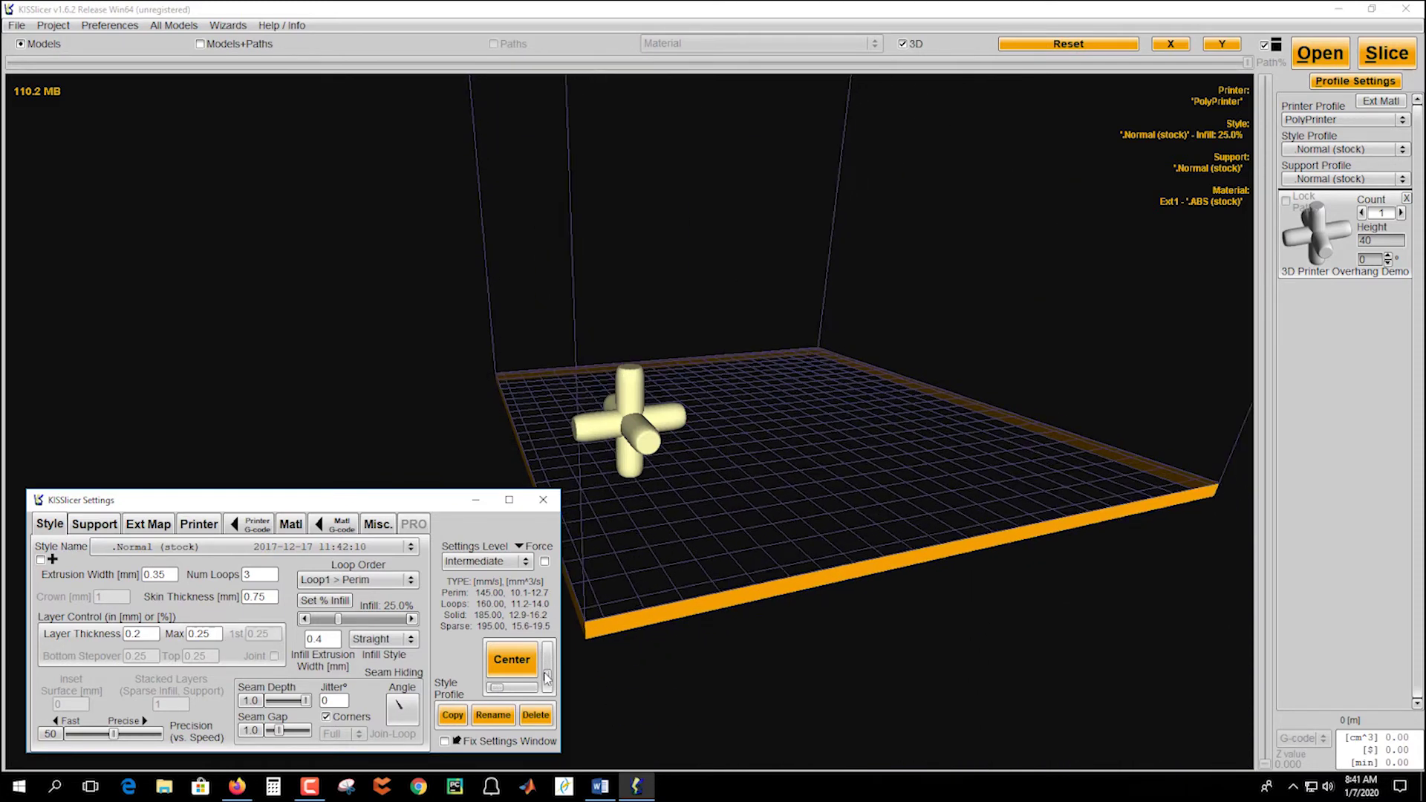
{"action": "left_click", "coordinate": [512, 660]}
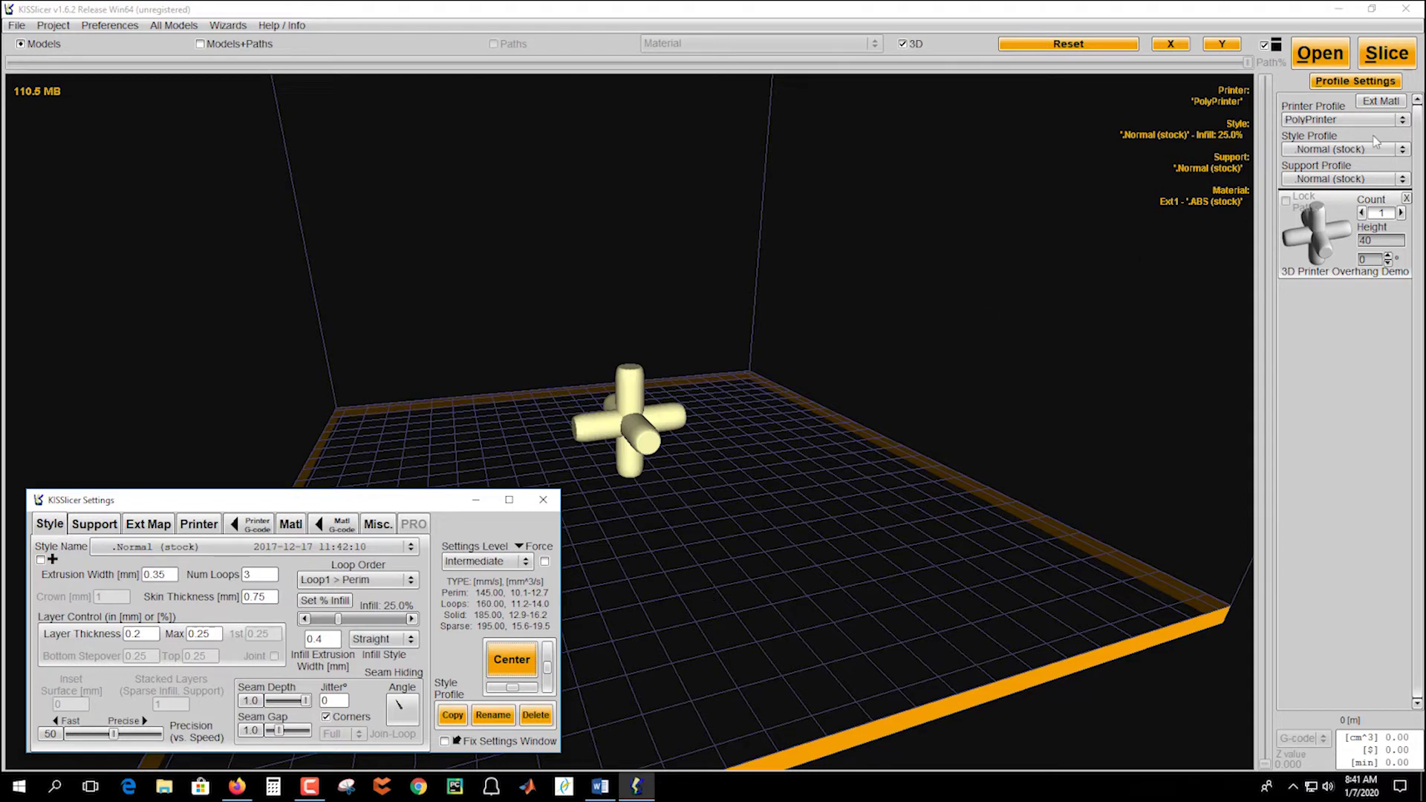
Slice the overhang model and display the models together with their paths, including the generated supports.
{"action": "left_click", "coordinate": [1396, 53]}
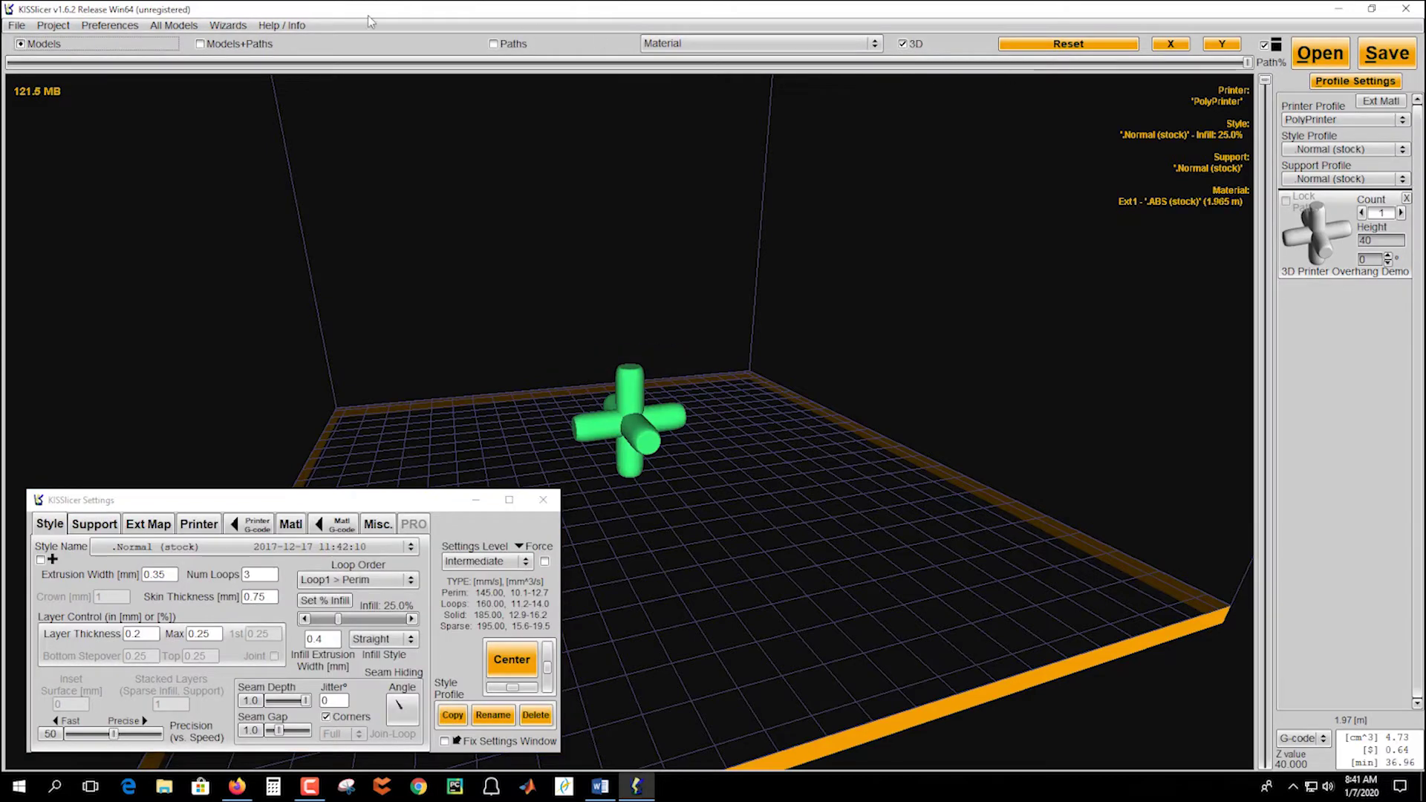
{"action": "left_click", "coordinate": [200, 44]}
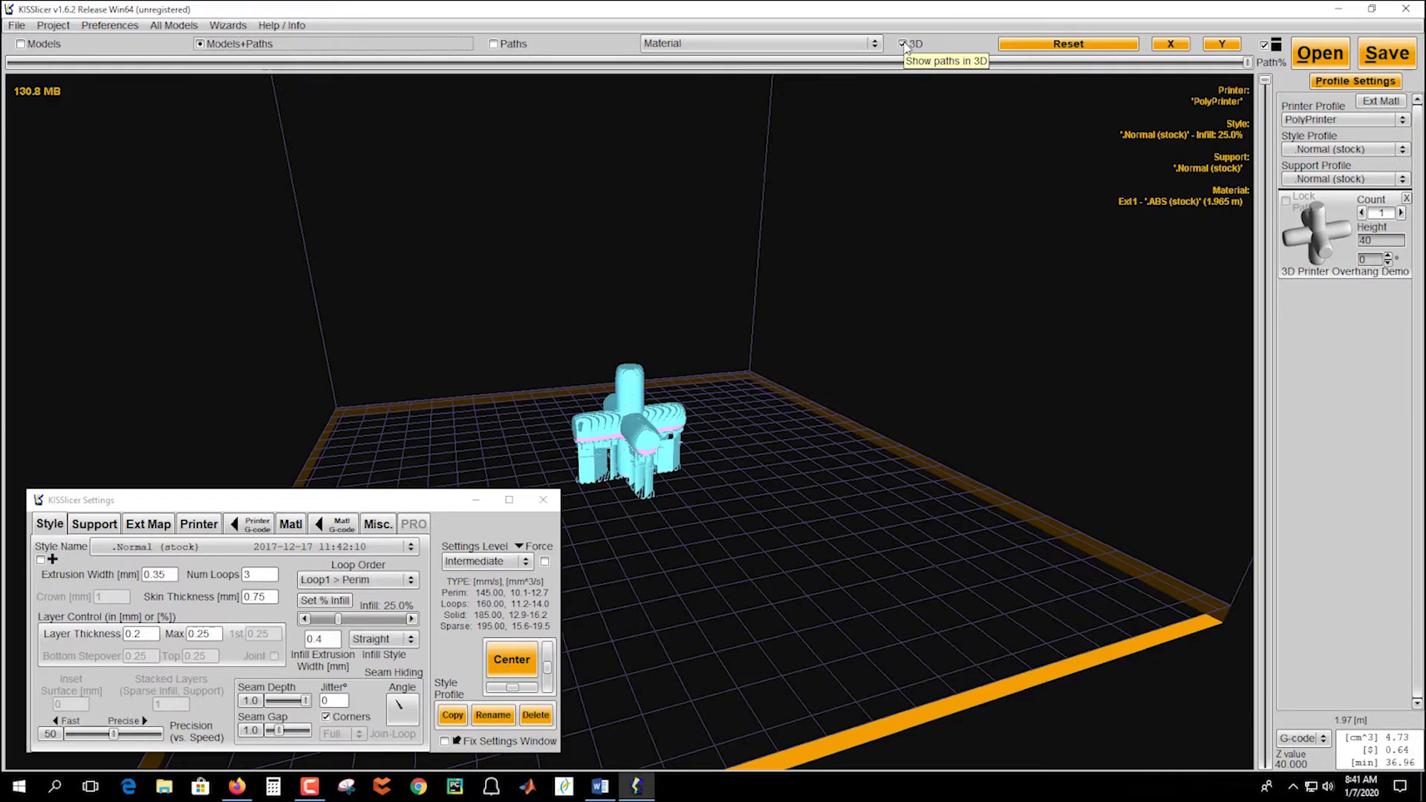
{"action": "left_click_drag", "start_coordinate": [746, 479], "coordinate": [965, 431]}
{"action": "scroll", "coordinate": [678, 490], "scroll_direction": "up", "scroll_amount": 3}
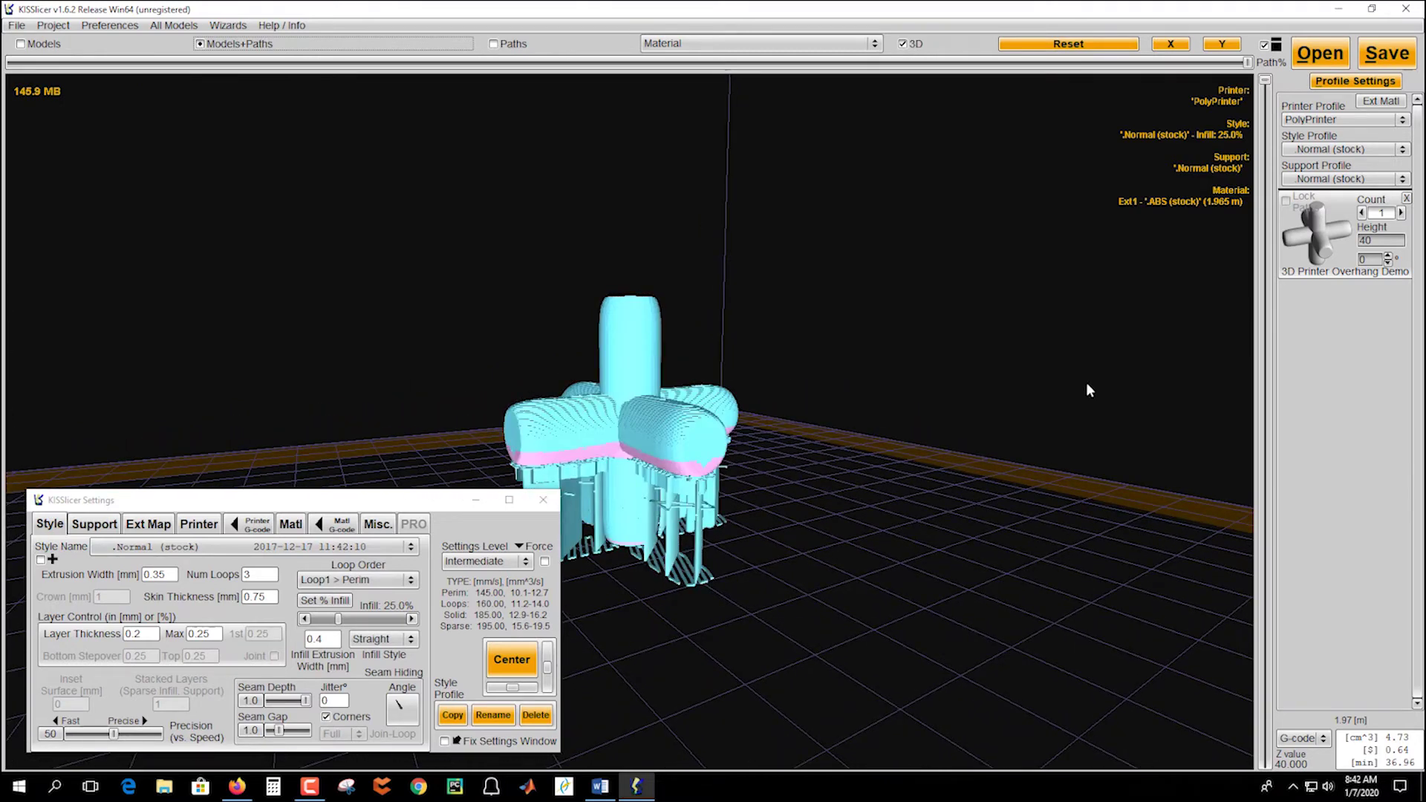
Lower the displayed layer height to Z 25.112 and 18.443 to examine the model's internal infill and supports.
{"action": "left_click_drag", "start_coordinate": [1267, 83], "coordinate": [1283, 326]}
{"action": "left_click_drag", "start_coordinate": [961, 480], "coordinate": [901, 543]}
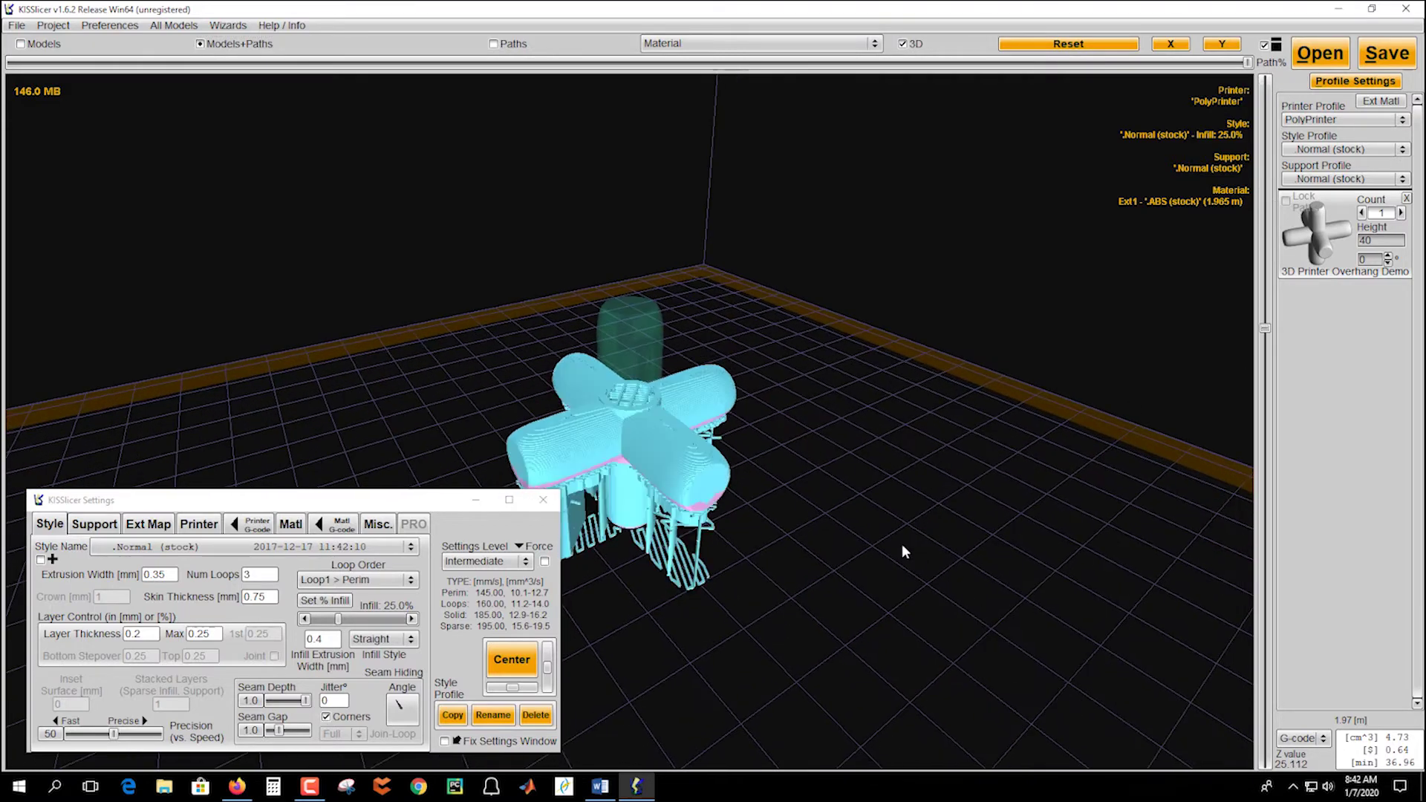
{"action": "scroll", "coordinate": [894, 533], "scroll_direction": "up", "scroll_amount": 5}
{"action": "left_click_drag", "start_coordinate": [1266, 328], "coordinate": [1266, 429]}
{"action": "scroll", "coordinate": [1288, 427], "scroll_direction": "down", "scroll_amount": 2}
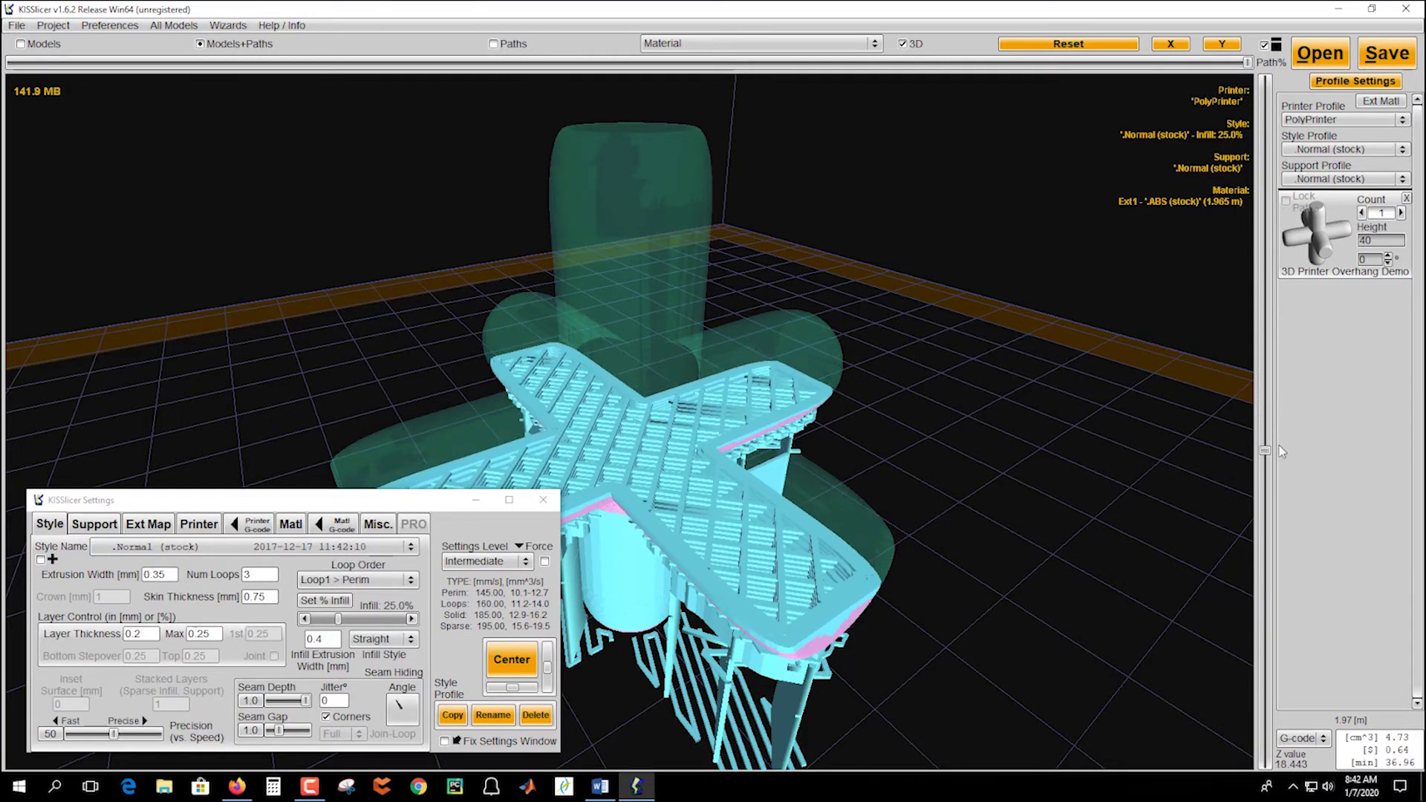
{"action": "left_click_drag", "start_coordinate": [1021, 509], "coordinate": [808, 558]}
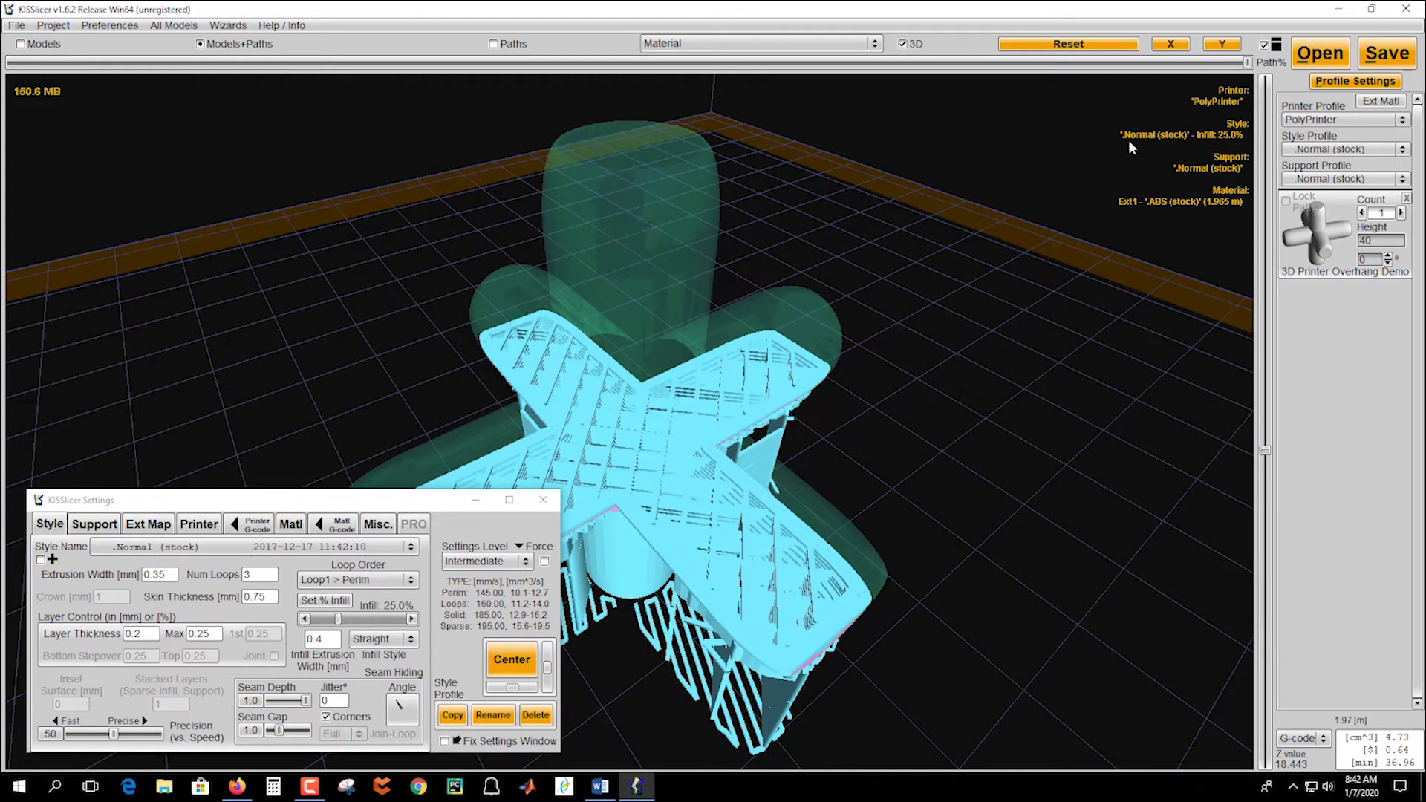
Show only the single layer at Z 21.365, and run through its print path from start to end.
{"action": "left_click", "coordinate": [1265, 46]}
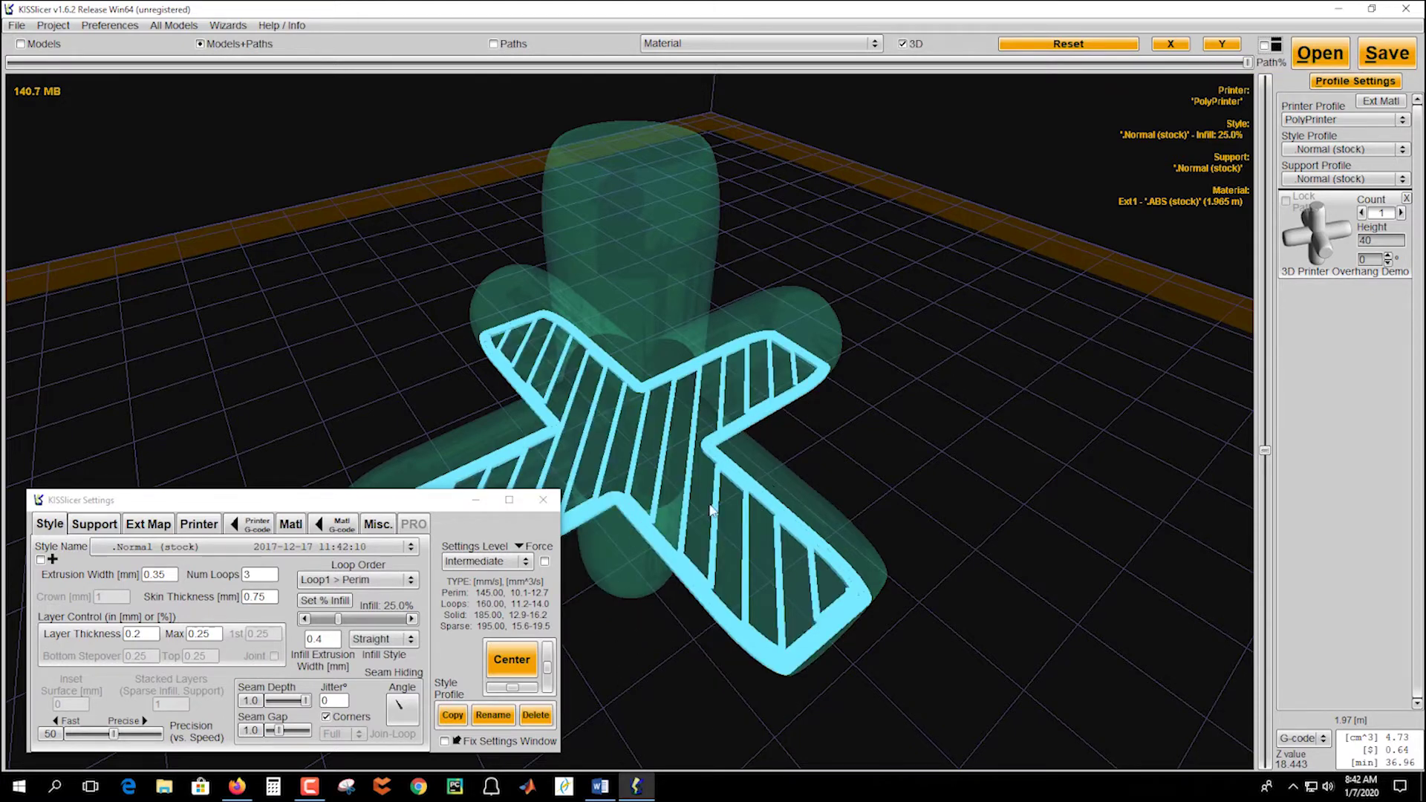
{"action": "left_click_drag", "start_coordinate": [1264, 450], "coordinate": [1334, 405]}
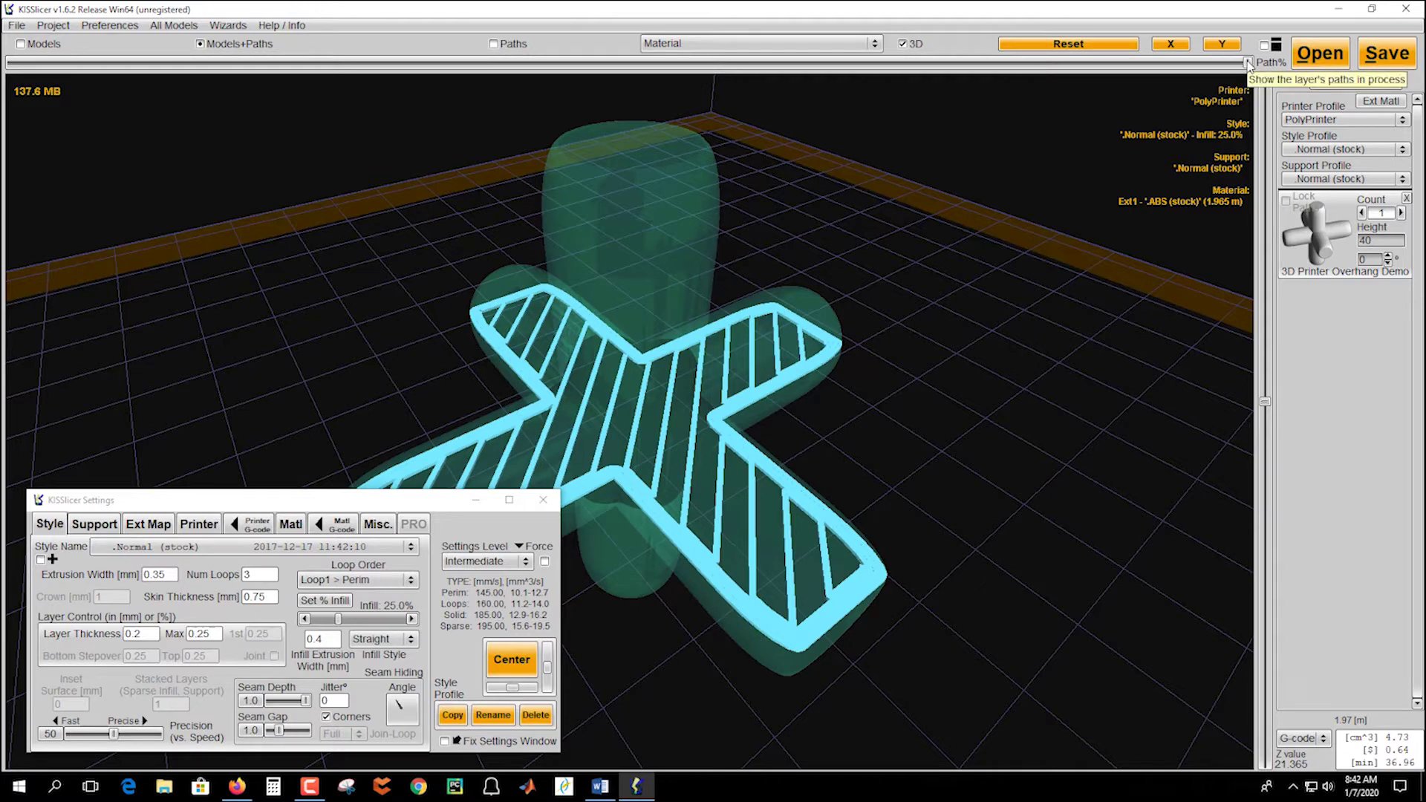
{"action": "mouse_move", "coordinate": [1247, 64]}
{"action": "left_mouse_down"}
{"action": "mouse_move", "coordinate": [685, 66]}
{"action": "mouse_move", "coordinate": [30, 154]}
{"action": "left_mouse_up"}
{"action": "left_click_drag", "start_coordinate": [785, 239], "coordinate": [558, 260]}
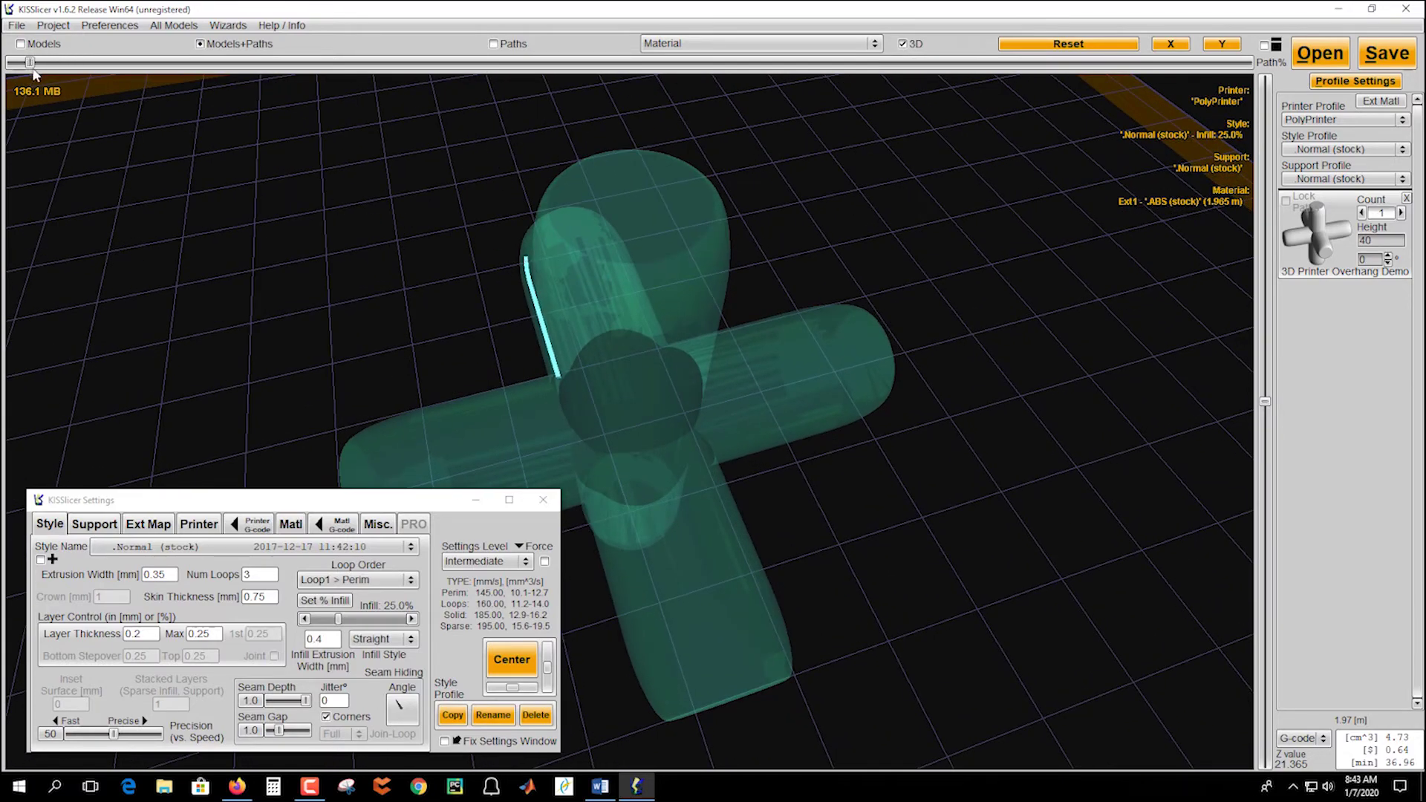
{"action": "mouse_move", "coordinate": [30, 63]}
{"action": "left_mouse_down"}
{"action": "mouse_move", "coordinate": [8, 64]}
{"action": "mouse_move", "coordinate": [1267, 82]}
{"action": "left_mouse_up"}
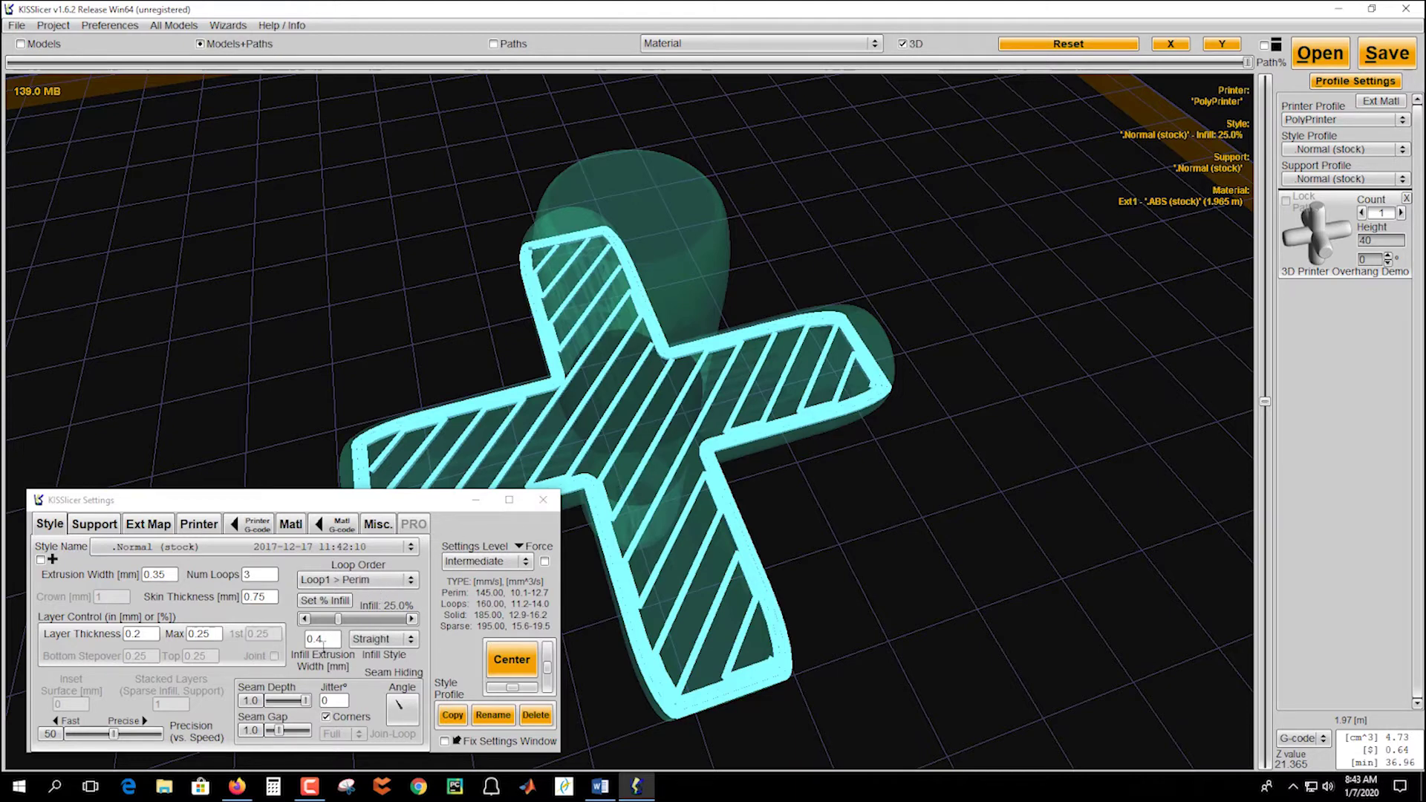
Set the number of loops to 5 and the infill style to Rounded, and reslice the overhang model.
{"action": "double_click", "coordinate": [251, 574]}
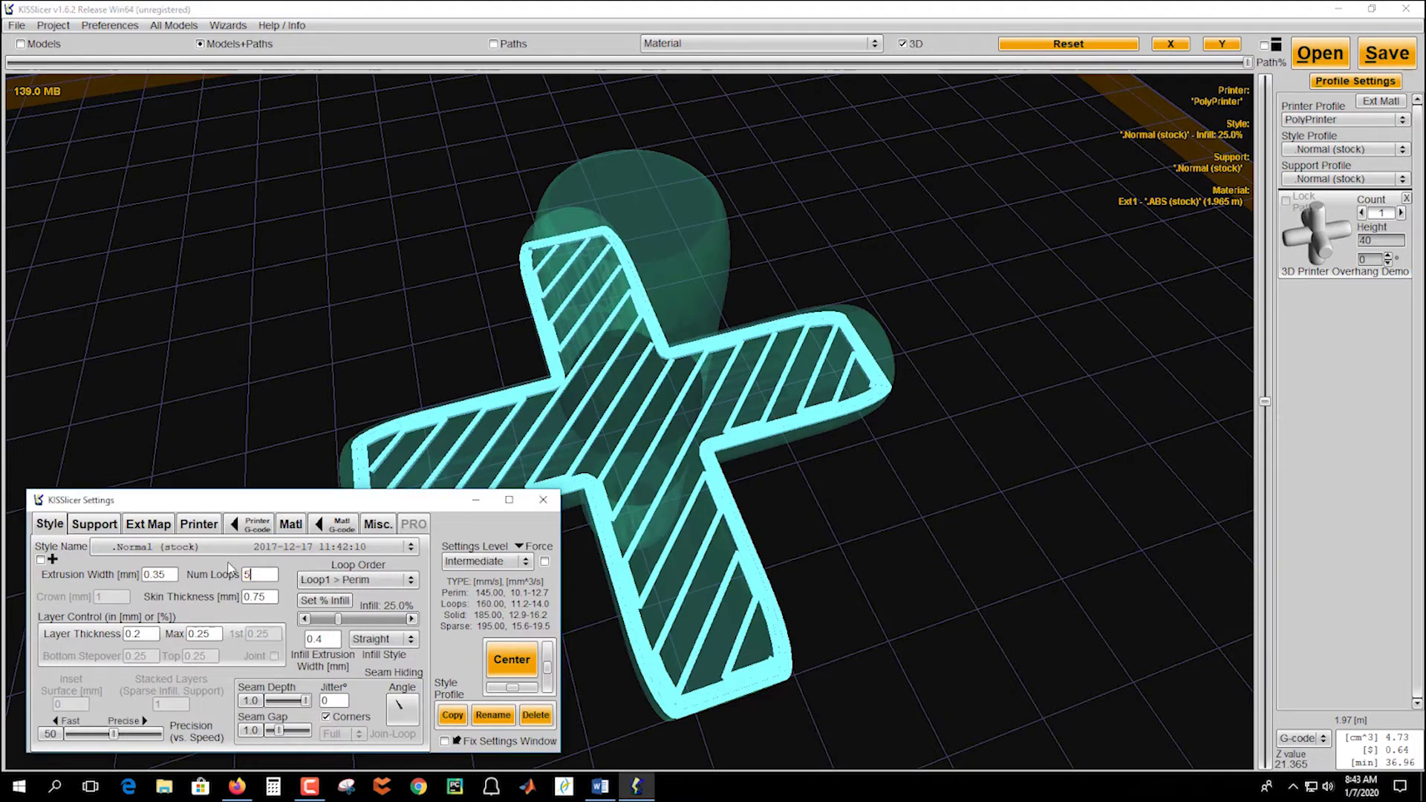
{"action": "left_click", "coordinate": [408, 641]}
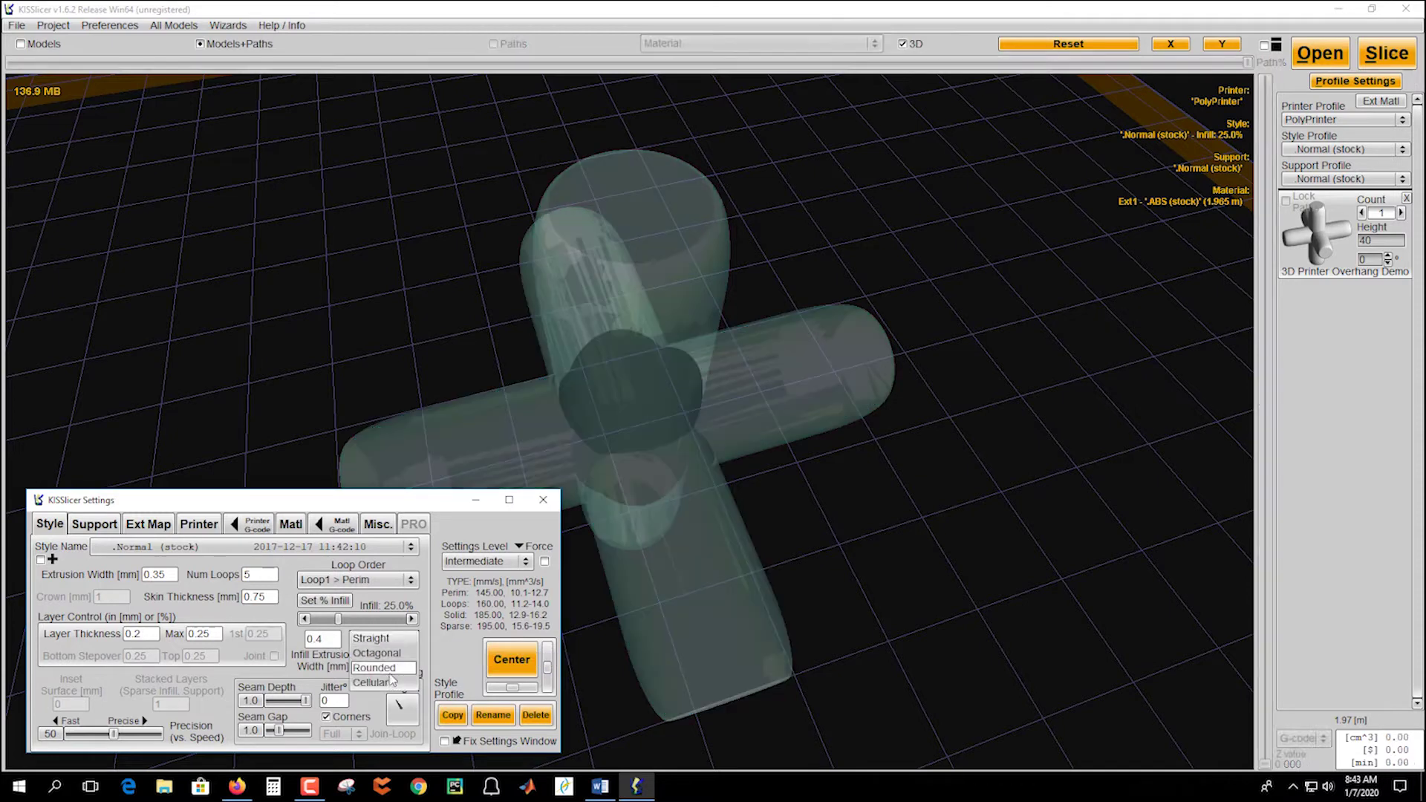
{"action": "left_click", "coordinate": [392, 669]}
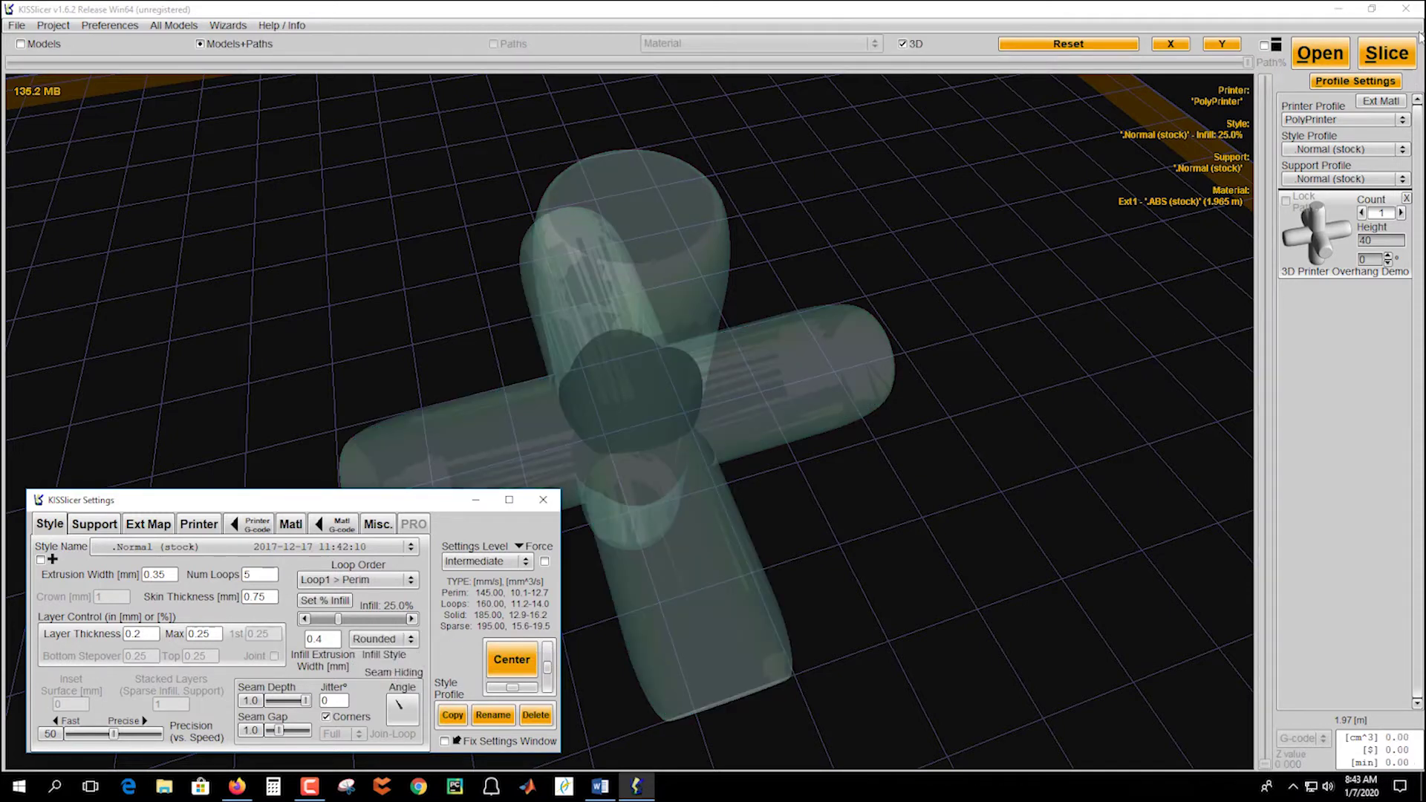
{"action": "left_click", "coordinate": [1385, 55]}
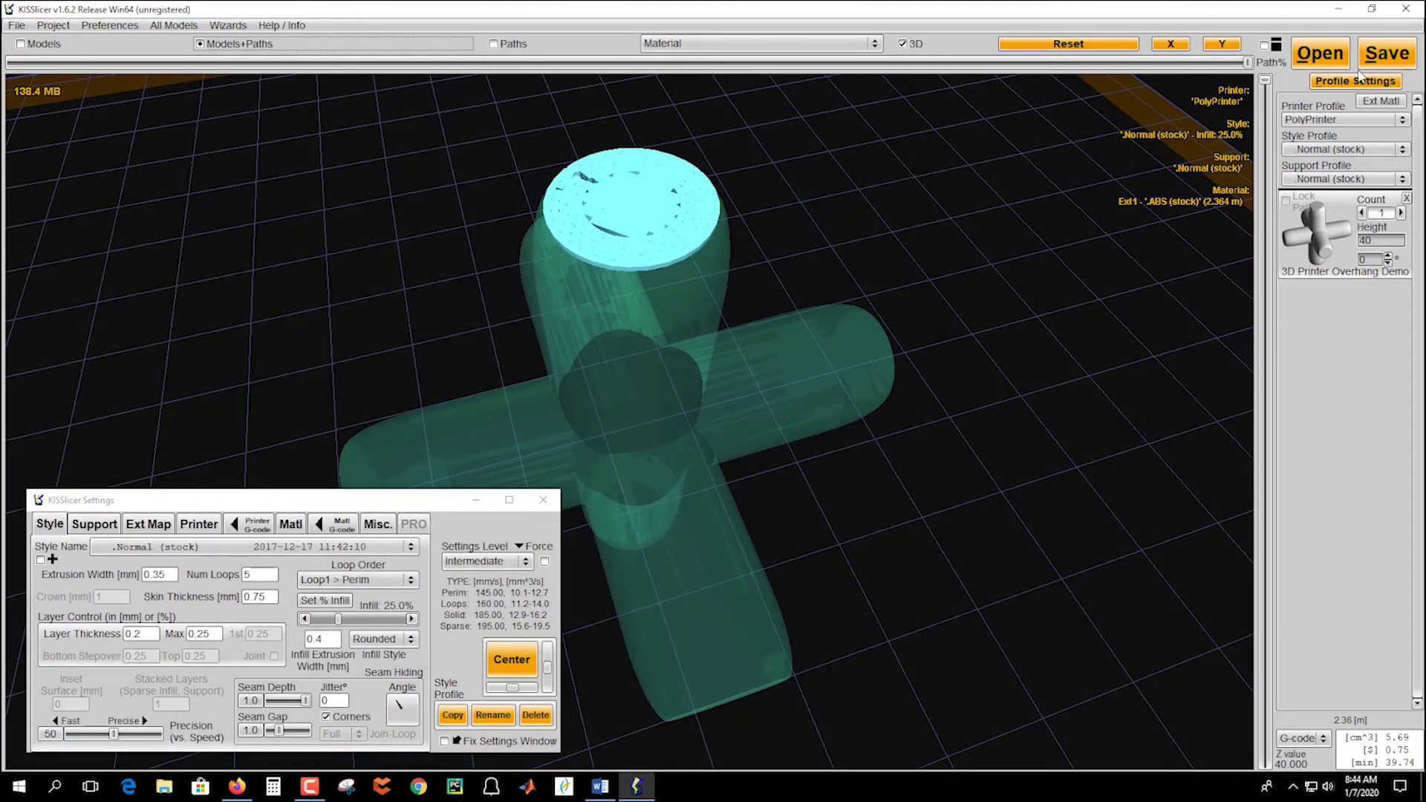
Examine the rounded infill at Z 20.887 by rewinding part of the layer's print path, and display all layers beneath it.
{"action": "left_click_drag", "start_coordinate": [1264, 80], "coordinate": [1265, 409]}
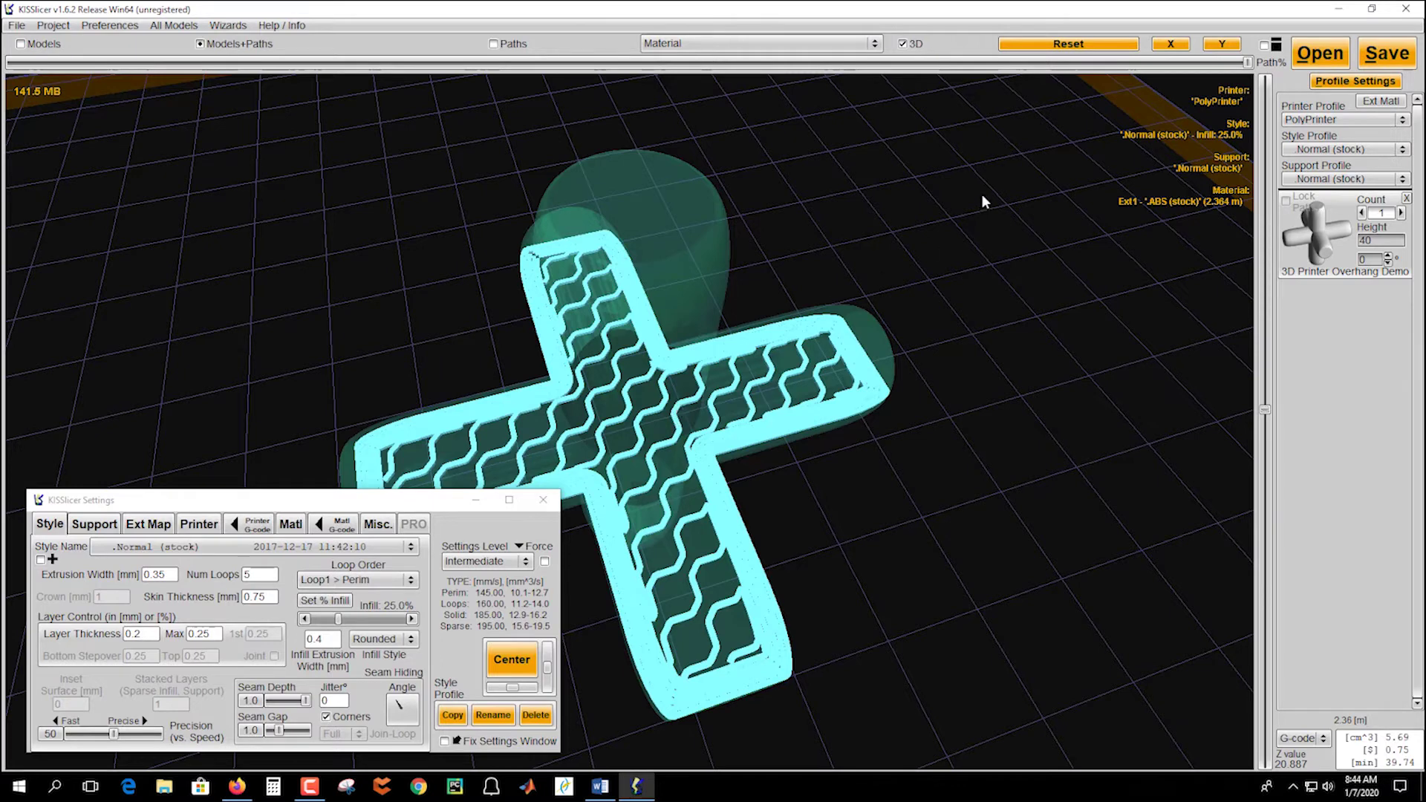
{"action": "mouse_move", "coordinate": [1248, 65]}
{"action": "left_mouse_down"}
{"action": "mouse_move", "coordinate": [698, 80]}
{"action": "mouse_move", "coordinate": [278, 136]}
{"action": "mouse_move", "coordinate": [52, 129]}
{"action": "mouse_move", "coordinate": [212, 104]}
{"action": "mouse_move", "coordinate": [671, 84]}
{"action": "mouse_move", "coordinate": [1203, 83]}
{"action": "left_mouse_up"}
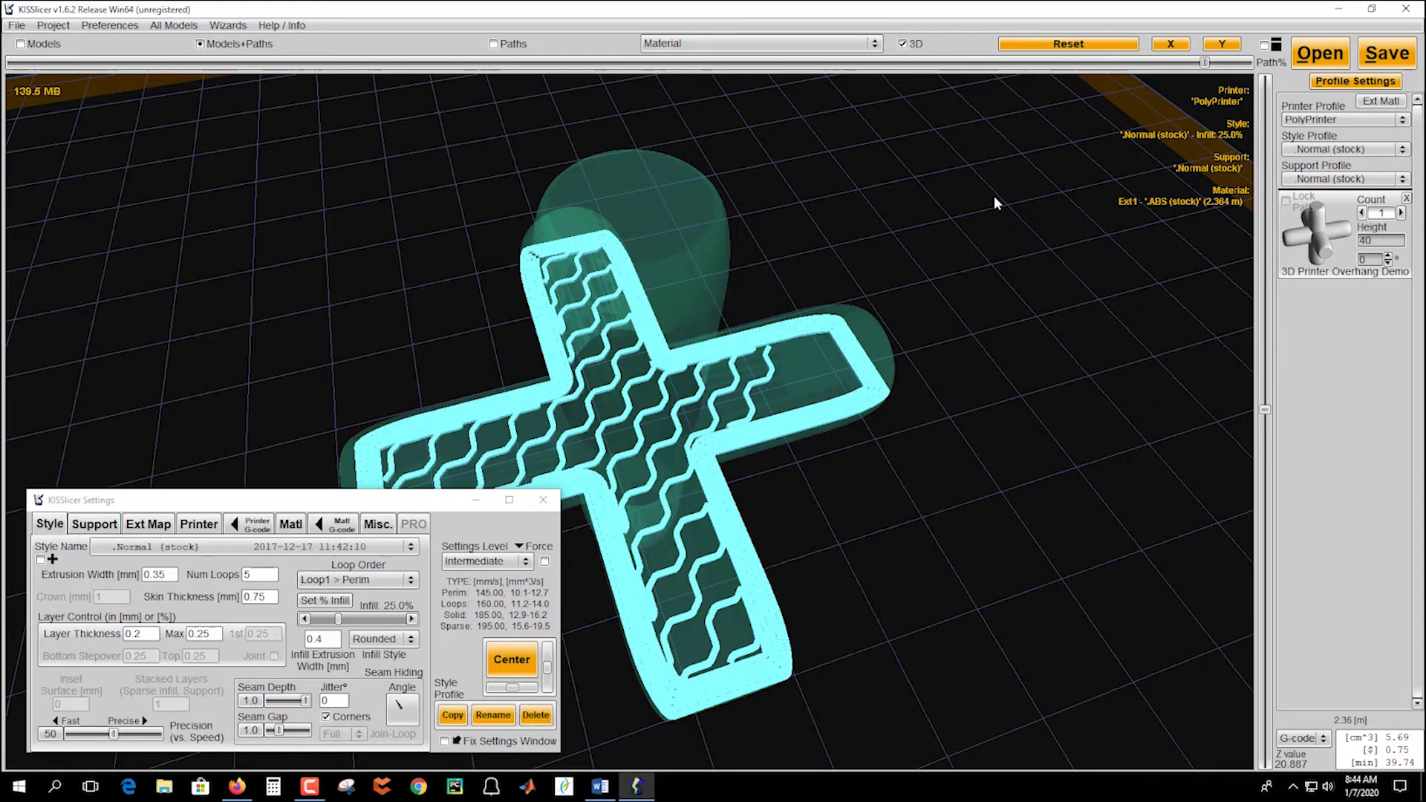
{"action": "left_click", "coordinate": [1264, 46]}
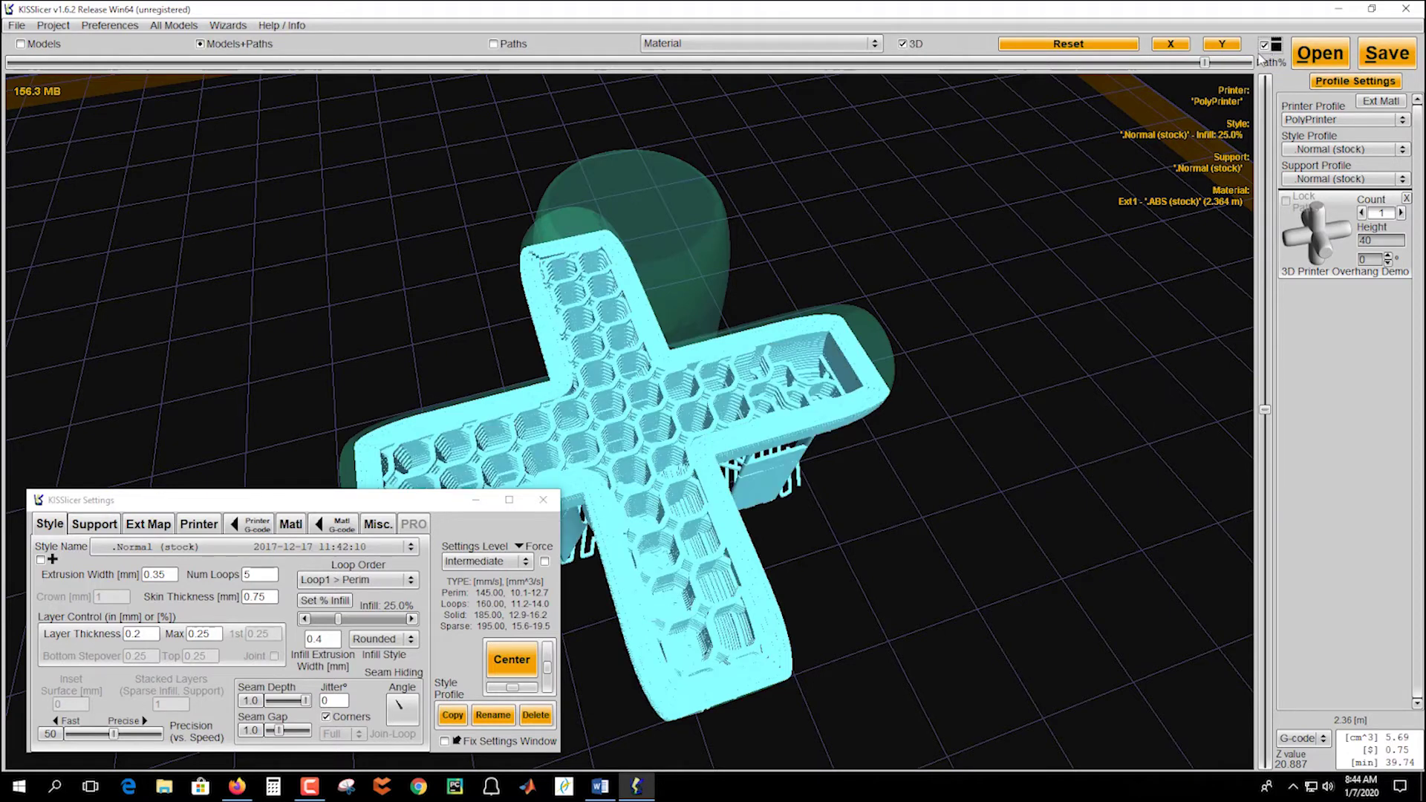
{"action": "left_click_drag", "start_coordinate": [814, 391], "coordinate": [799, 516]}
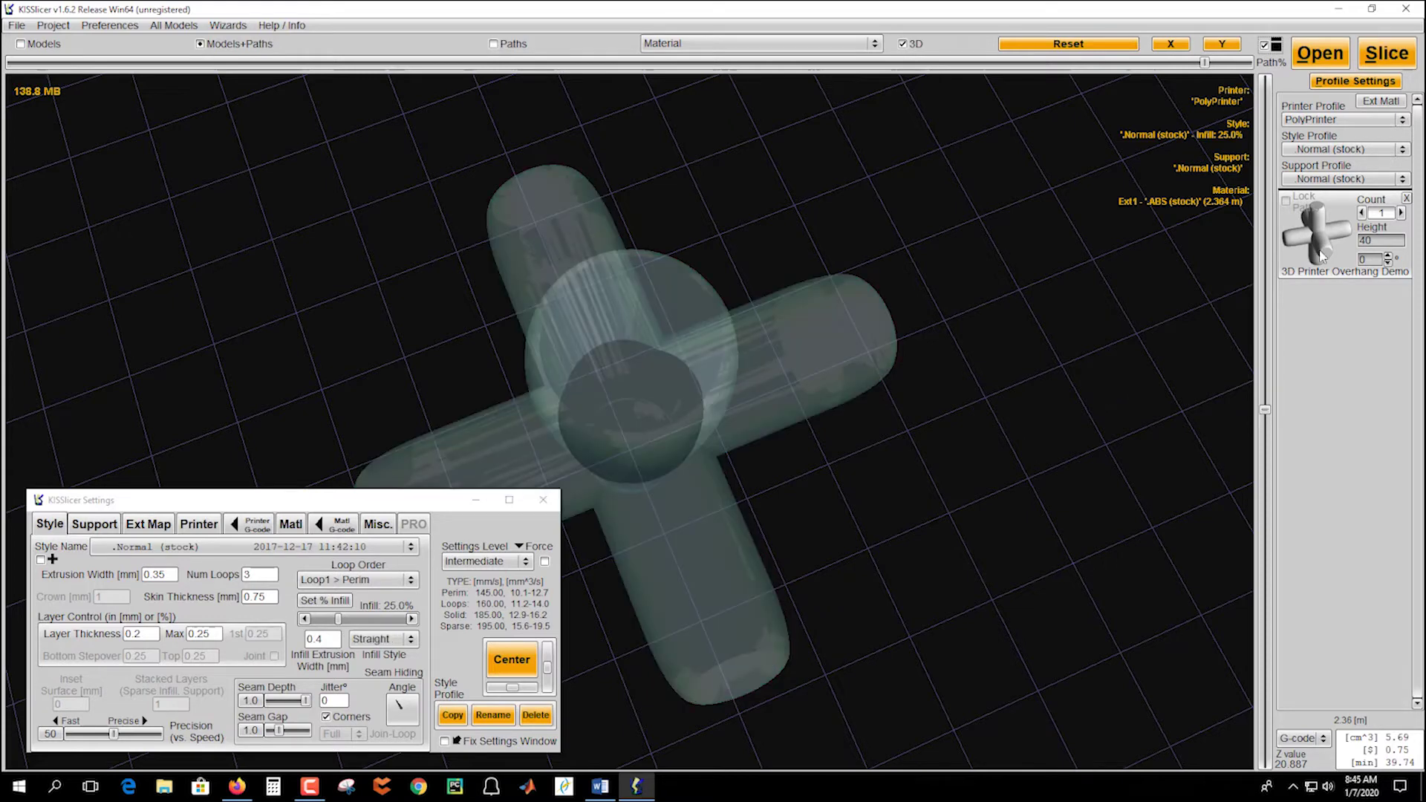
Reslice the overhang model, and slice it again with the infill set to Vase.
{"action": "left_click", "coordinate": [1386, 52]}
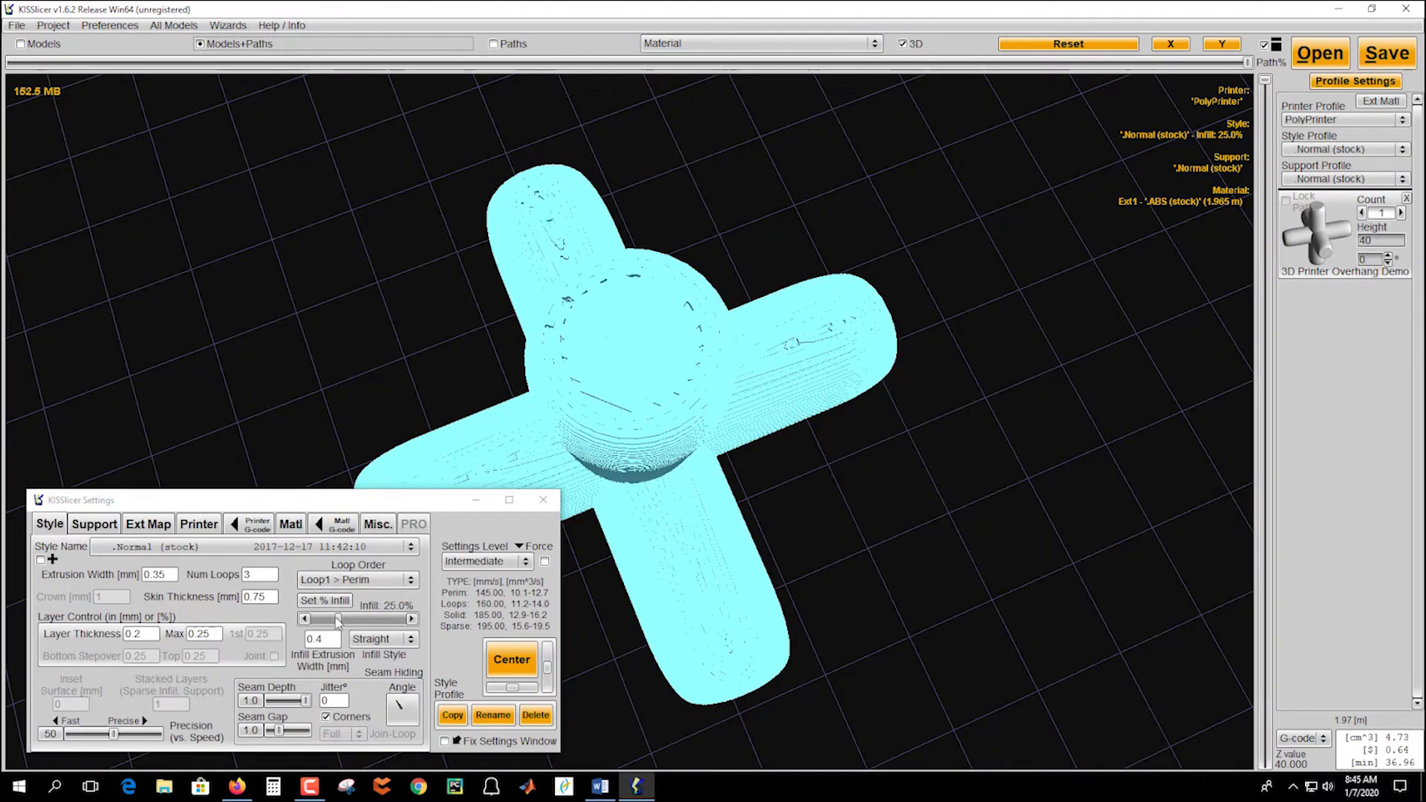
{"action": "left_click_drag", "start_coordinate": [342, 617], "coordinate": [413, 622]}
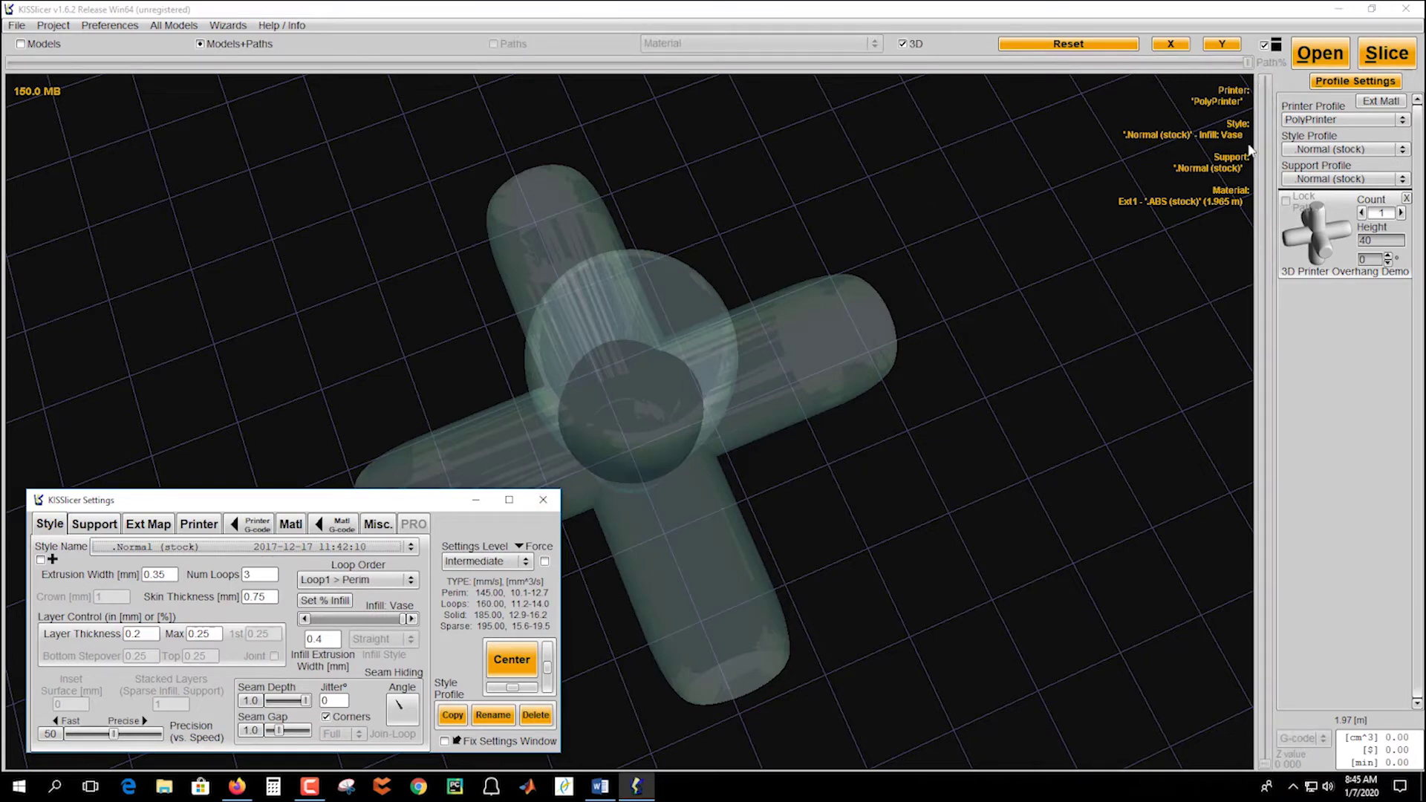
{"action": "left_click", "coordinate": [1394, 58]}
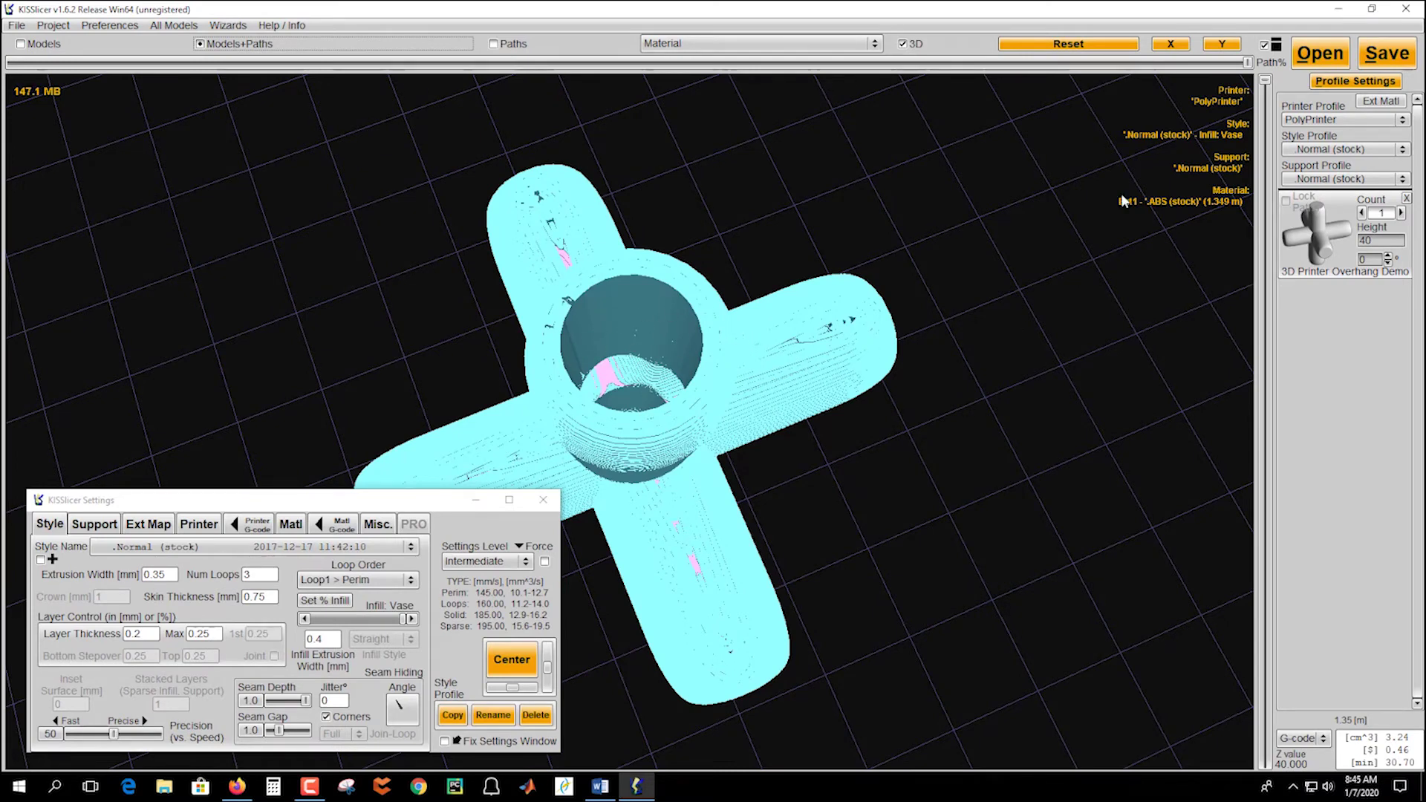
Lower the displayed layer height to Z 24.711 and 21.823 to examine the inside of the vase-mode print.
{"action": "left_click_drag", "start_coordinate": [1264, 79], "coordinate": [1307, 341]}
{"action": "left_click_drag", "start_coordinate": [1231, 475], "coordinate": [1053, 426]}
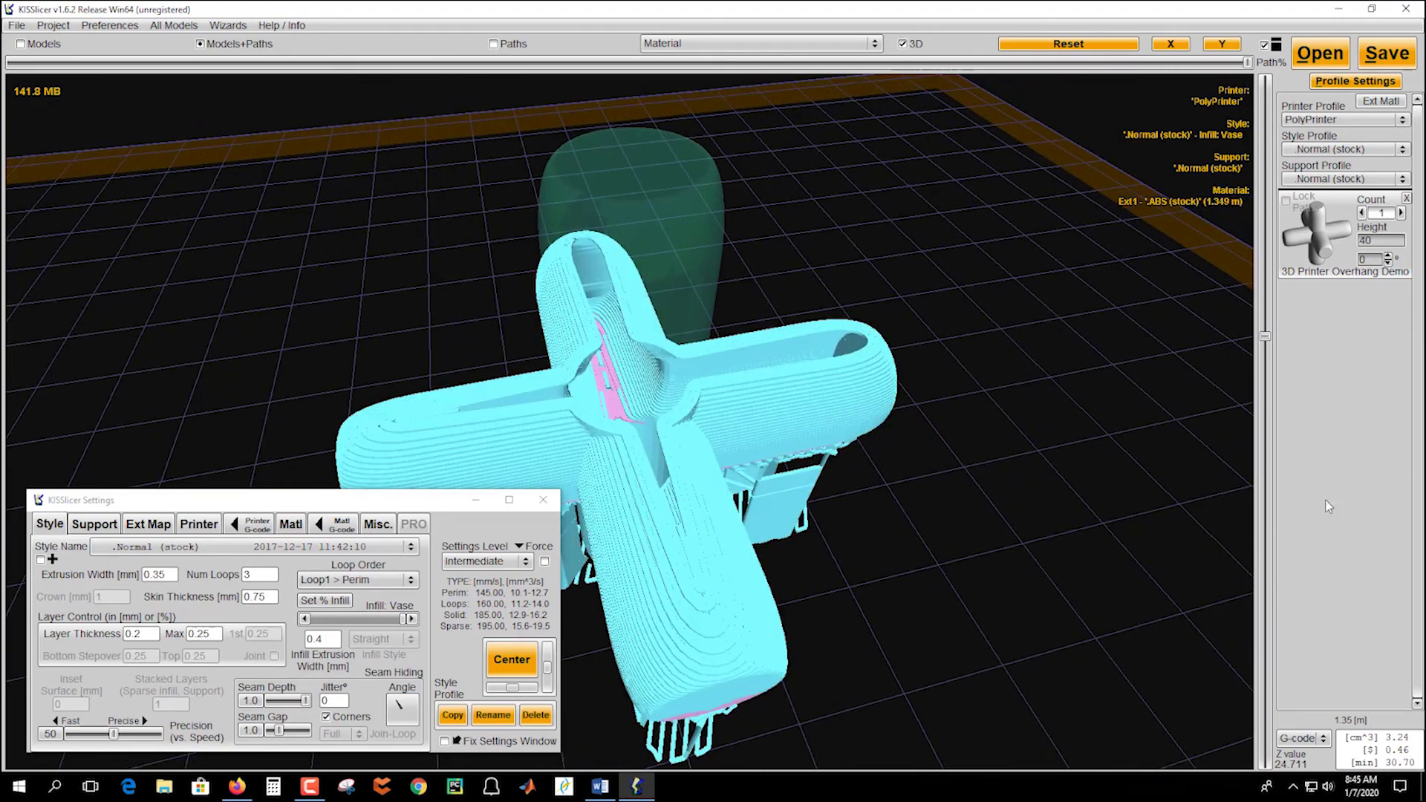
{"action": "left_click_drag", "start_coordinate": [1263, 337], "coordinate": [1300, 400]}
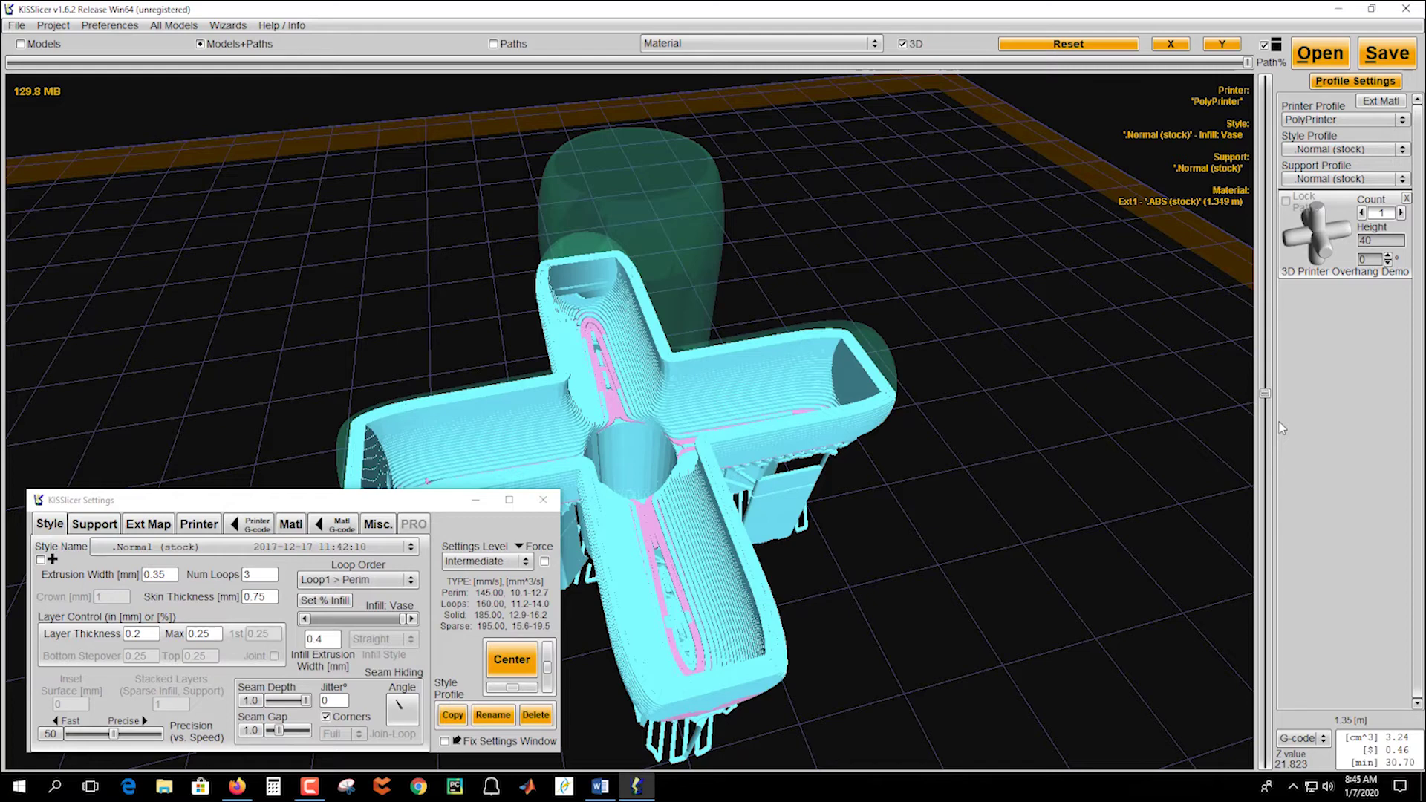
Change the infill to Hollow and reslice the overhang model.
{"action": "left_click", "coordinate": [305, 619]}
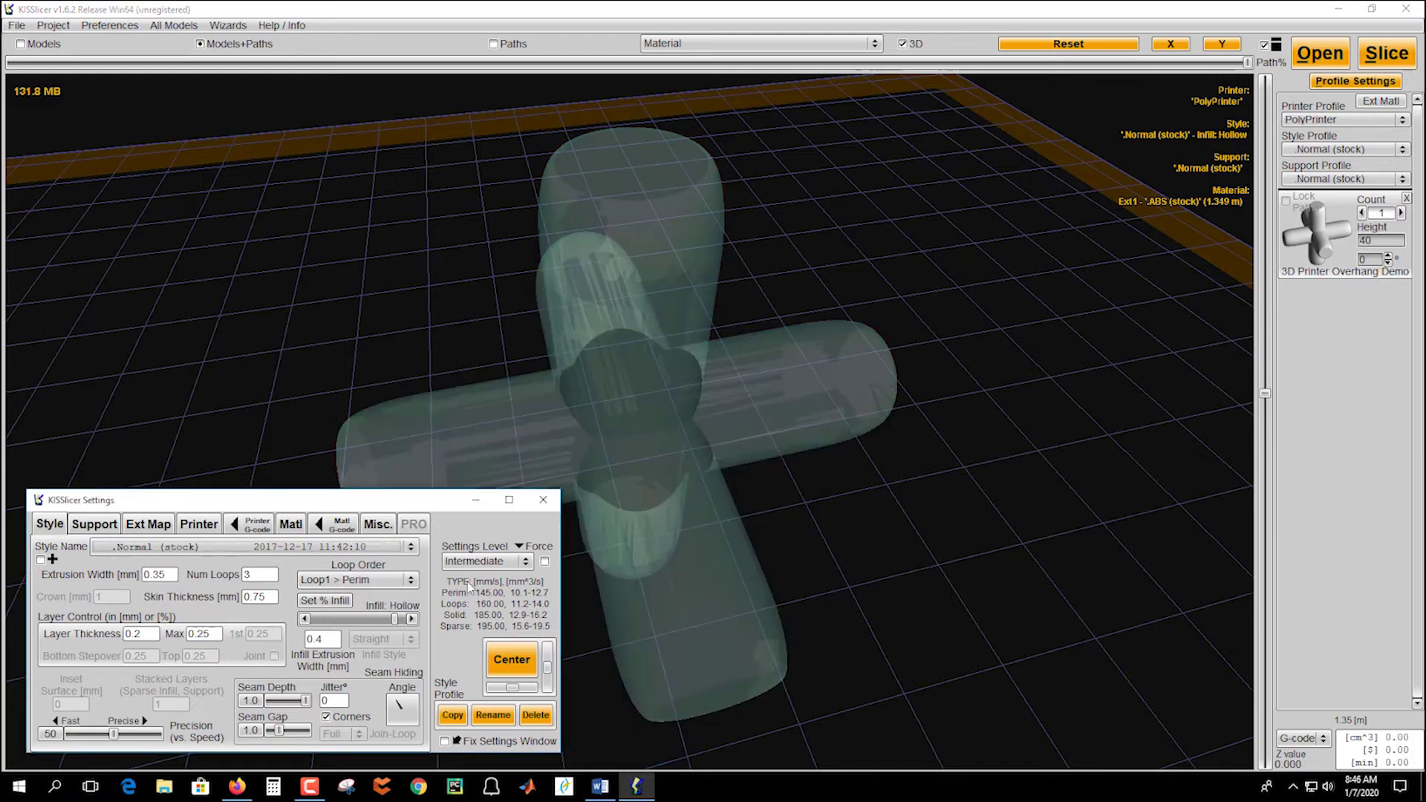
{"action": "left_click", "coordinate": [1387, 55]}
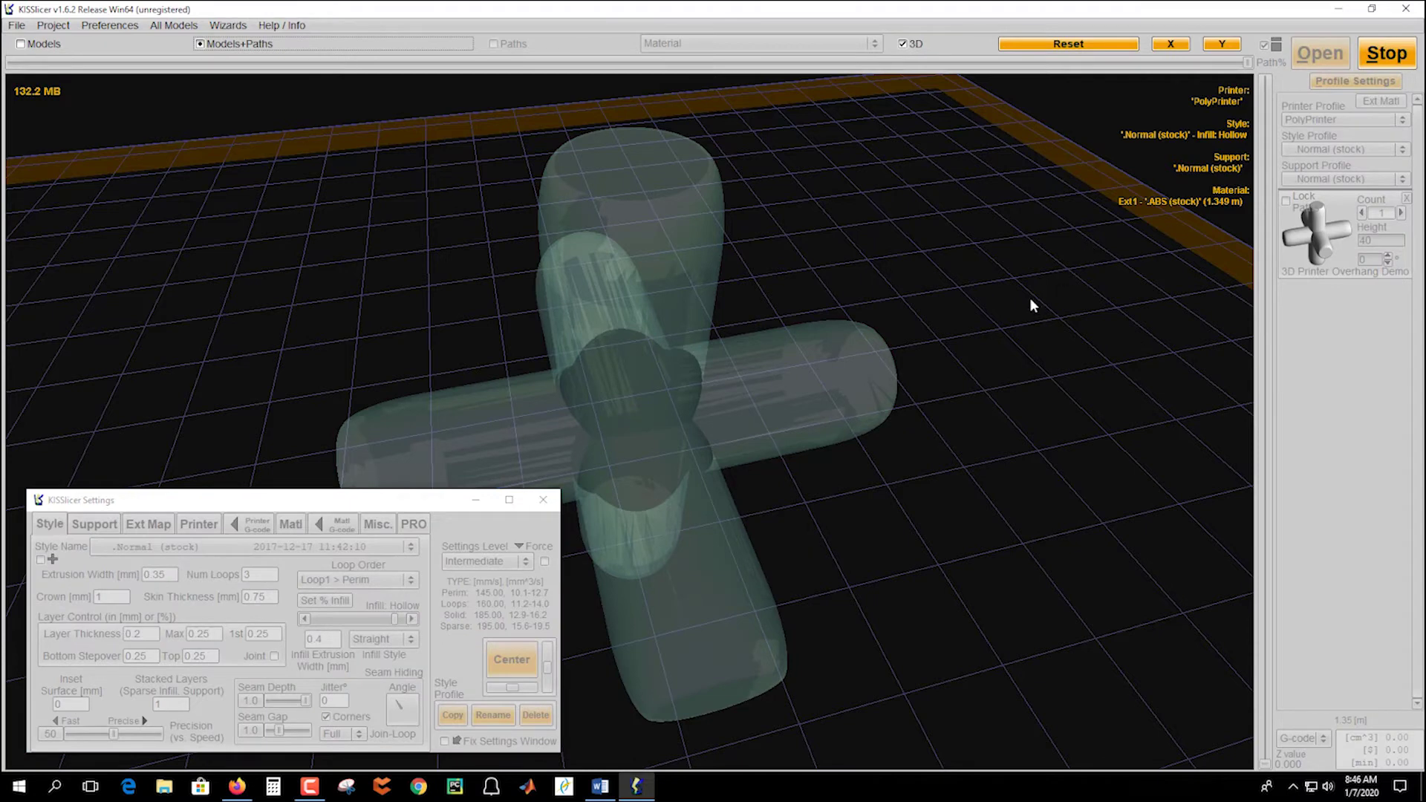